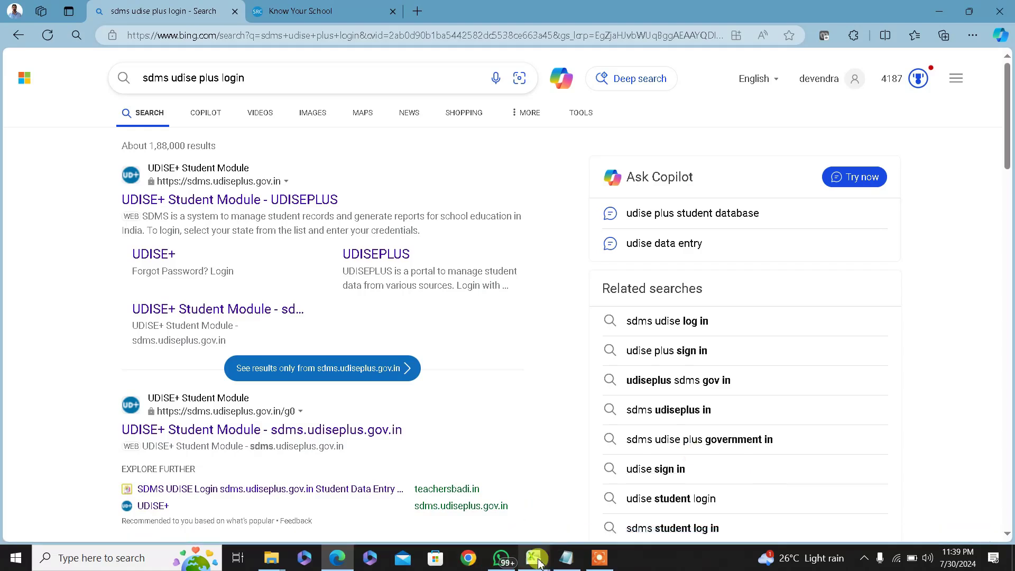
# Switch to the total_students_as_per_enroll_27_july workbook's main_summary sheet showing the 66/64/130 difference totals
pyautogui.moveTo(533, 558)
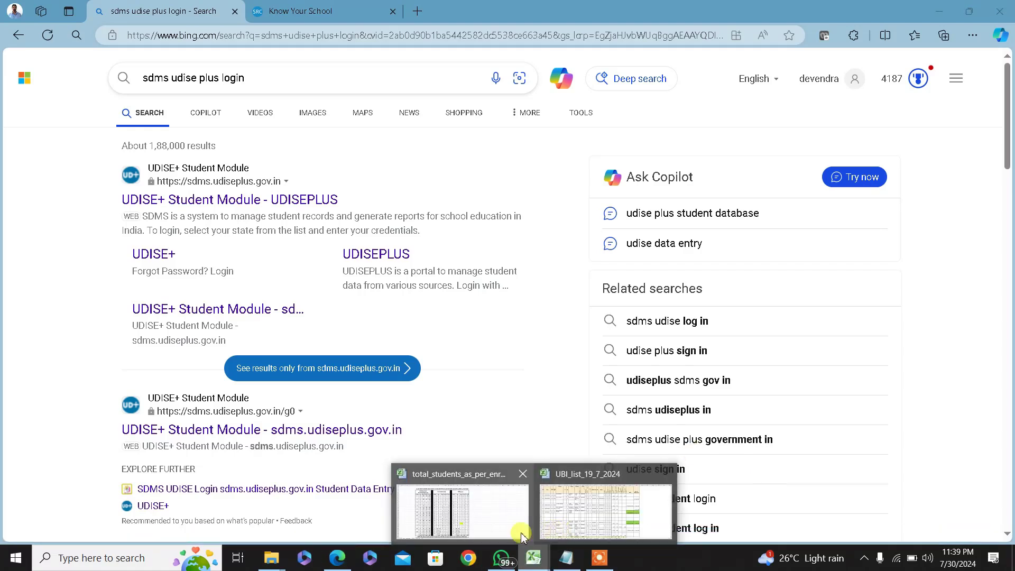
pyautogui.click(487, 526)
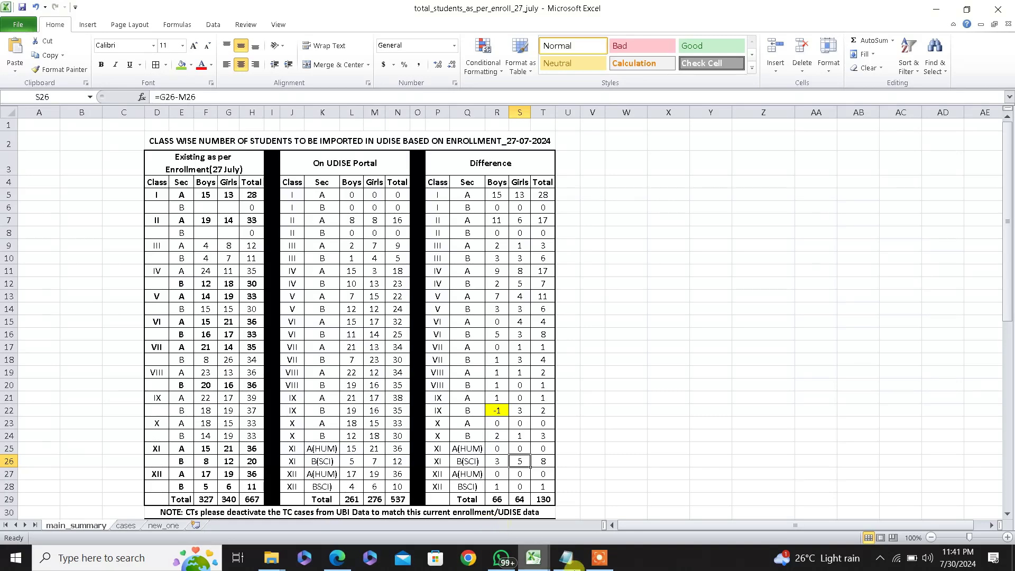
pyautogui.click(541, 564)
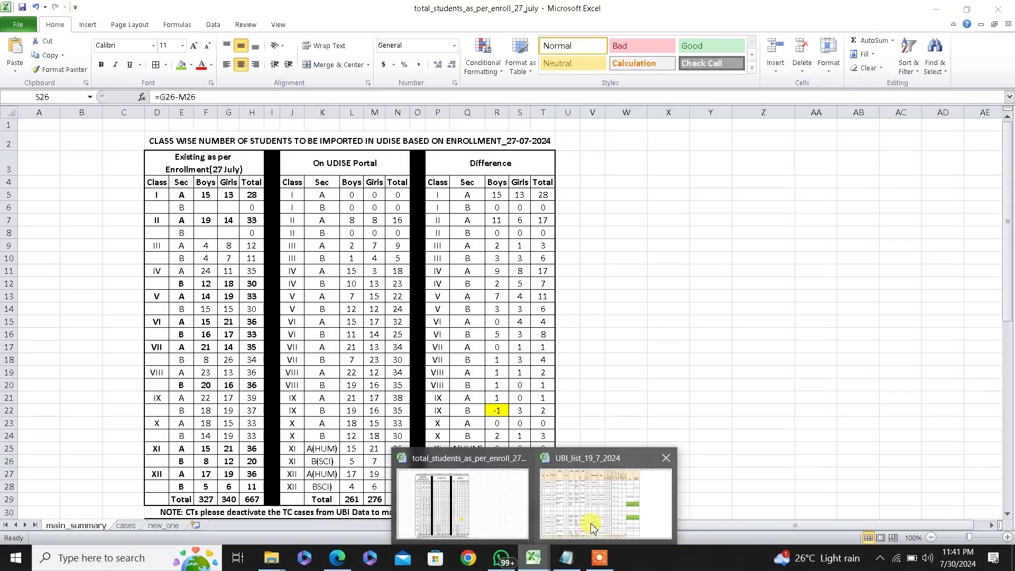
# Bring up the UBI_list_19_7_2024 workbook's XIB sheet with students' PEN numbers and admission dates
pyautogui.click(626, 505)
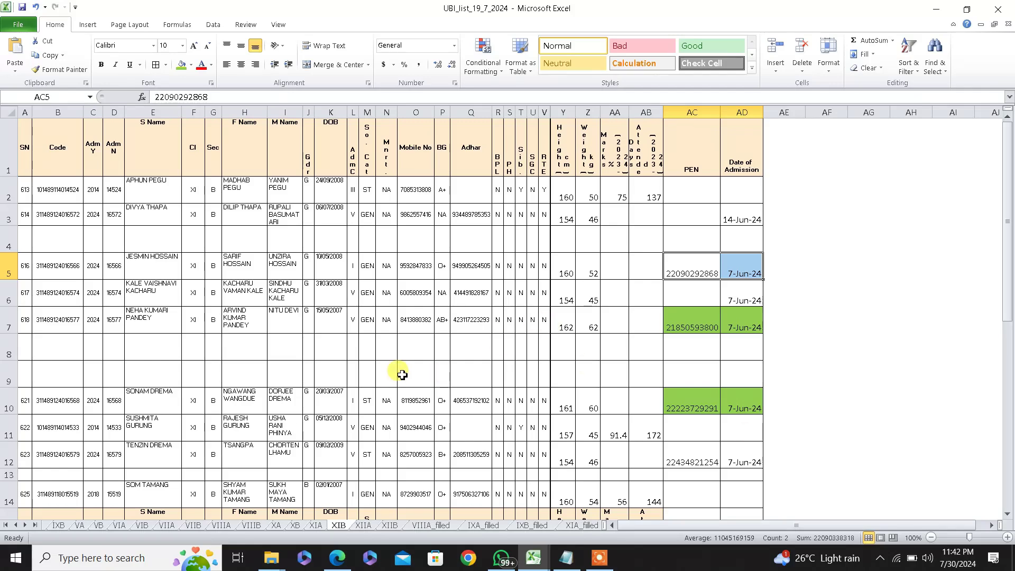
pyautogui.scroll(-2, 402, 374)
pyautogui.scroll(-2, 402, 374)
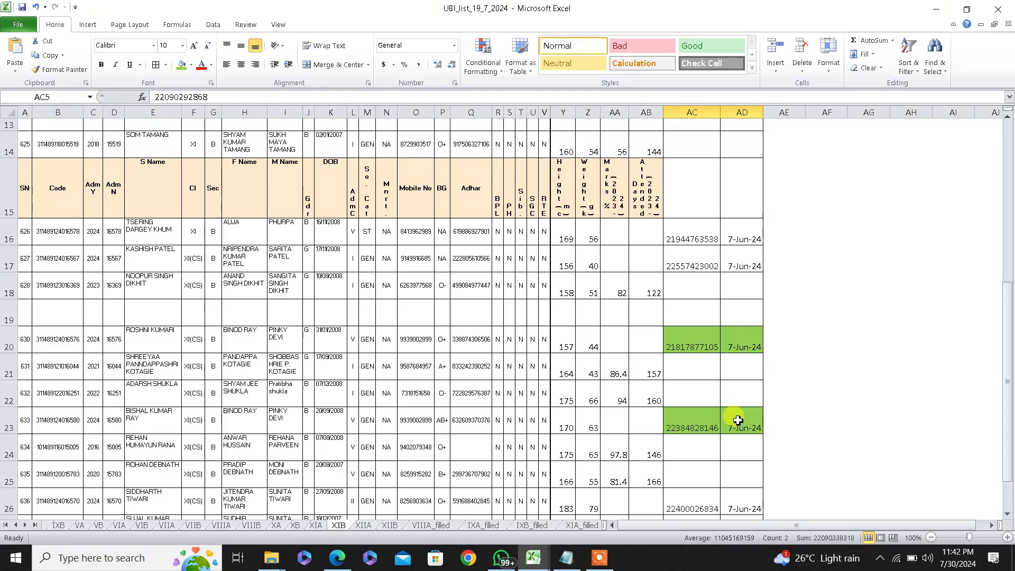
pyautogui.scroll(-1, 710, 403)
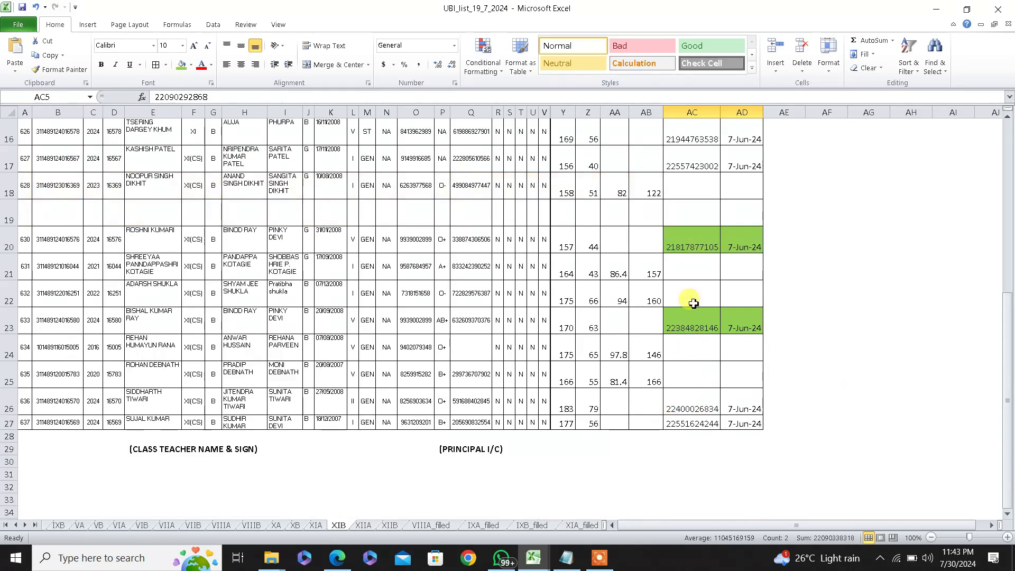
pyautogui.scroll(2, 684, 356)
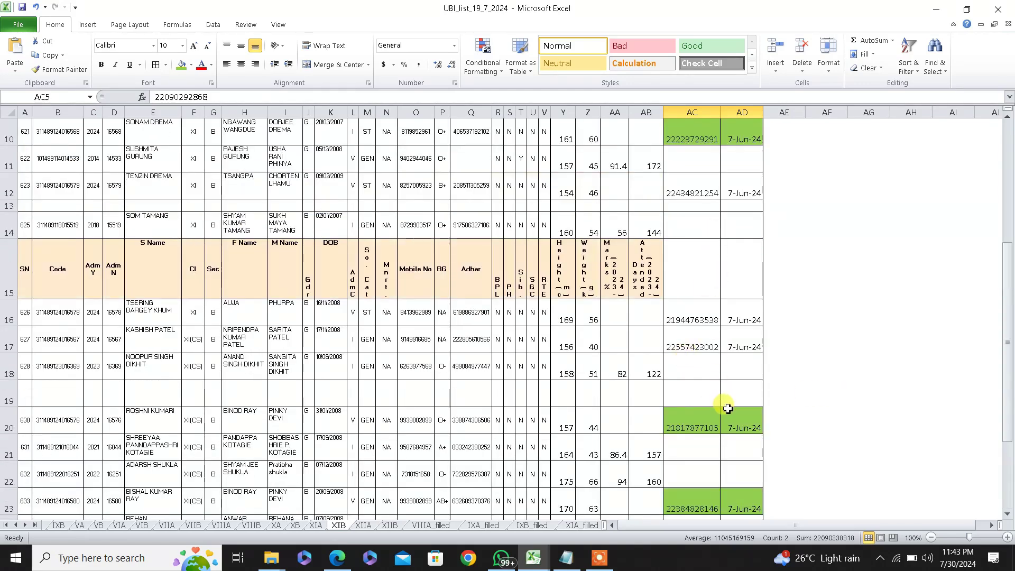
pyautogui.scroll(2, 727, 409)
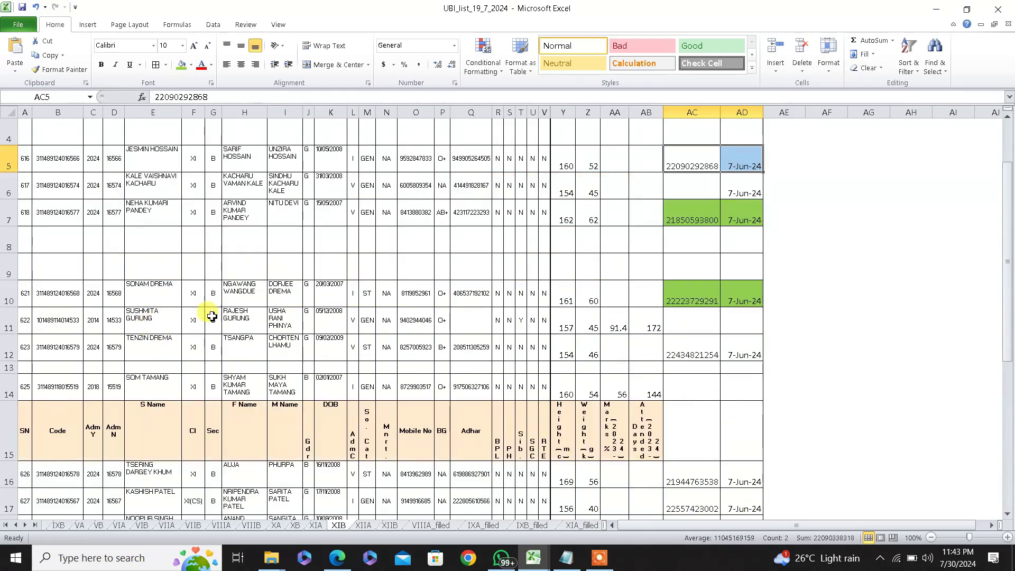
pyautogui.scroll(2, 209, 314)
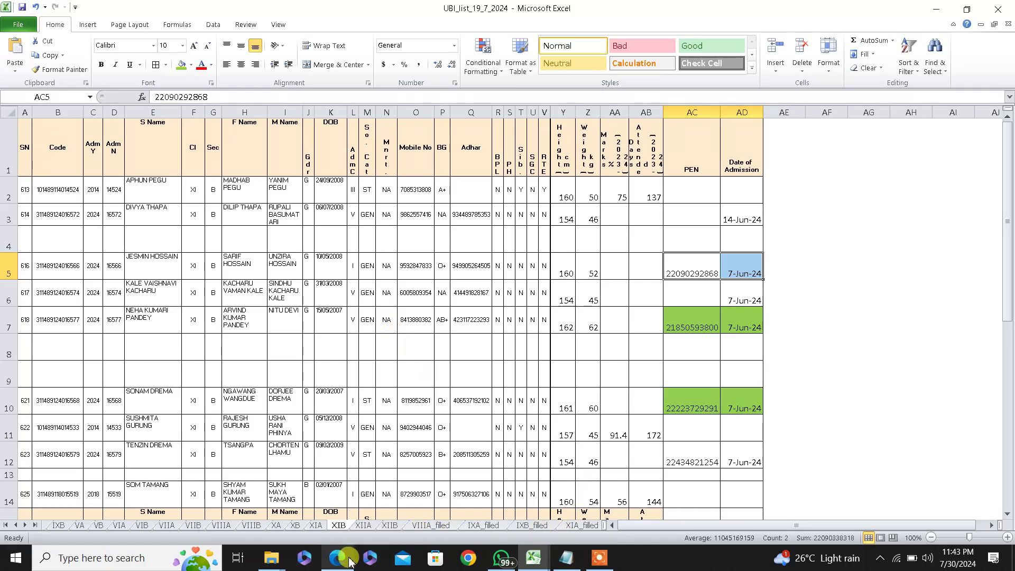
# In Edge, go to Google and search for 'sdms udise login'
pyautogui.click(394, 508)
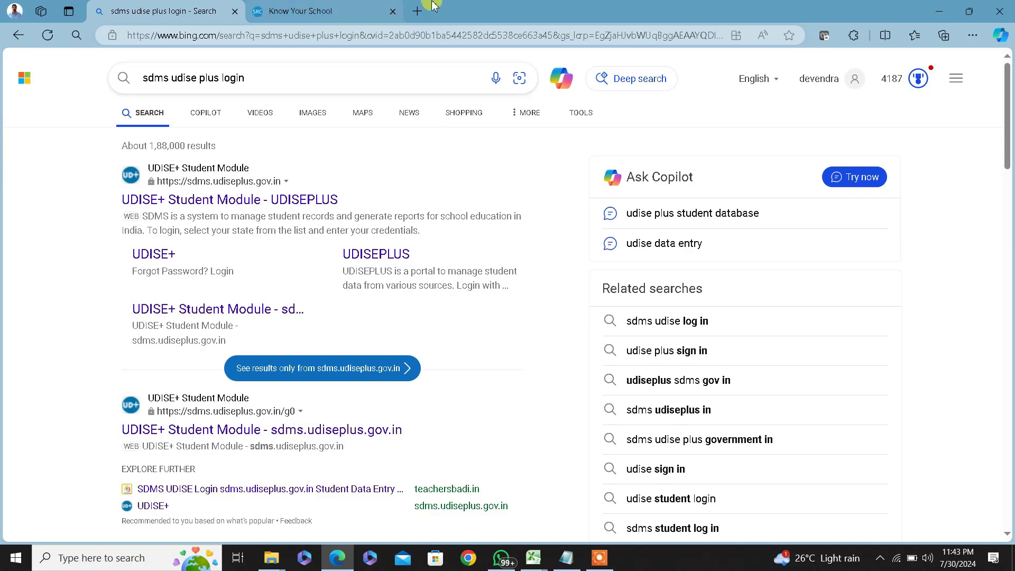
pyautogui.click(385, 36)
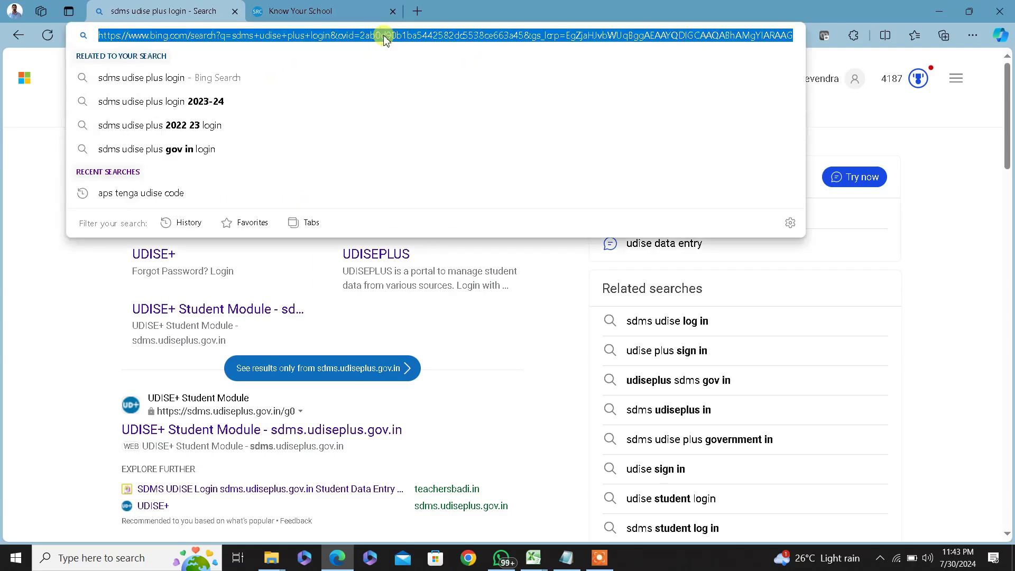
pyautogui.write('goo')
pyautogui.press('Return')
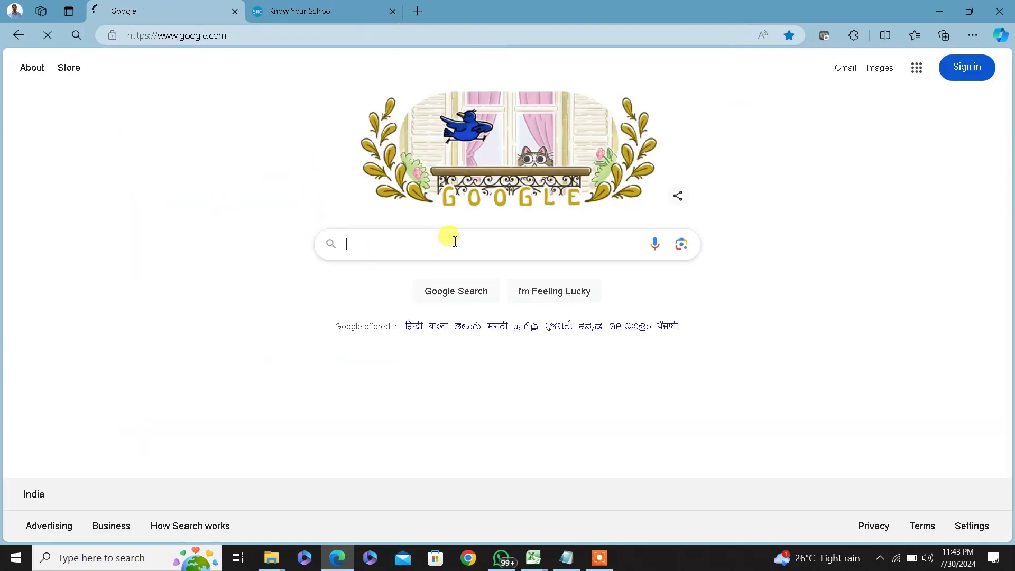
pyautogui.write('sdms ')
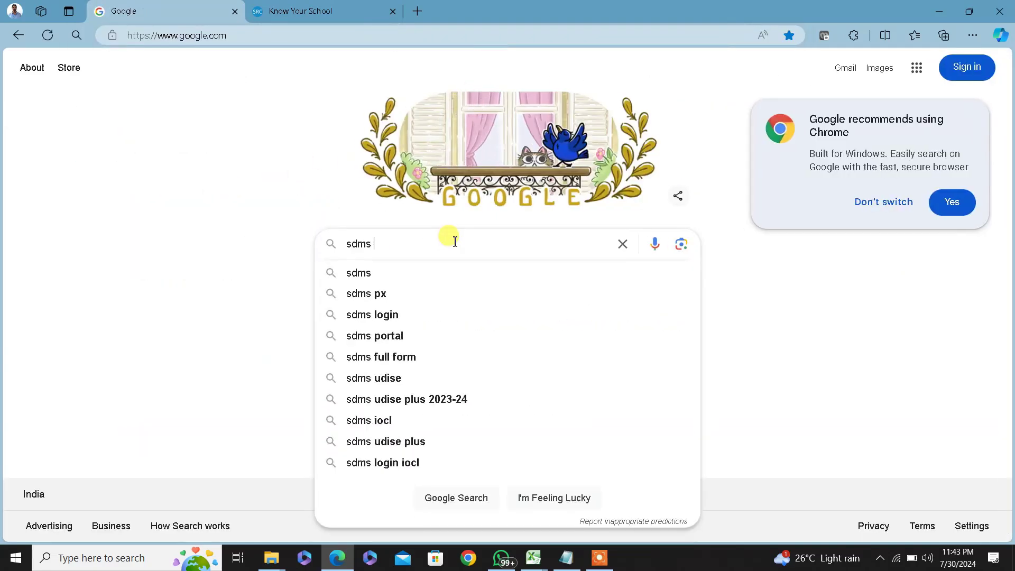
pyautogui.write('udise login')
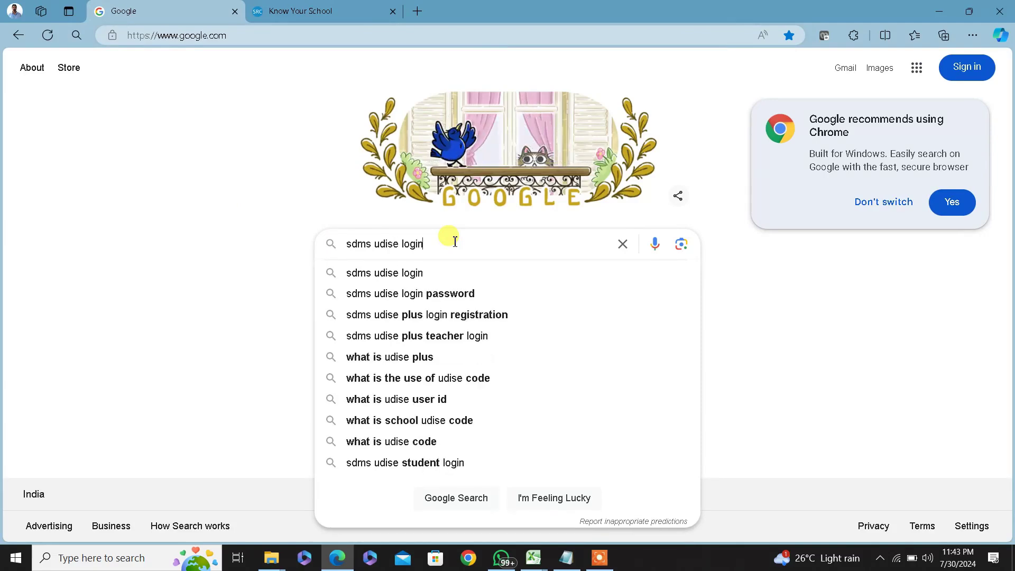
pyautogui.press('Return')
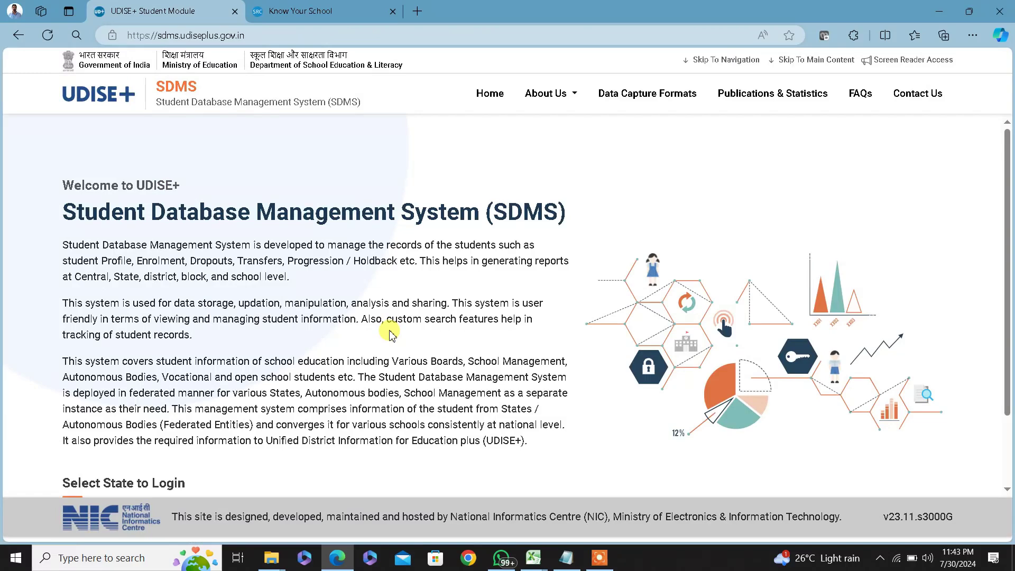
# Select KENDRIYA VIDYALAYA SANGATHAN as the state and go to its login page
pyautogui.scroll(-2, 434, 322)
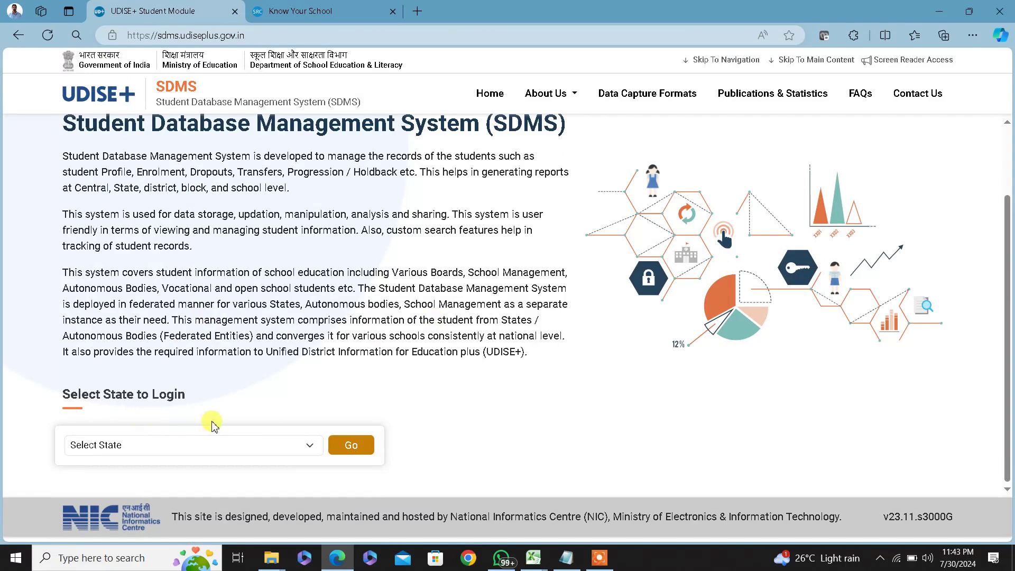
pyautogui.click(277, 446)
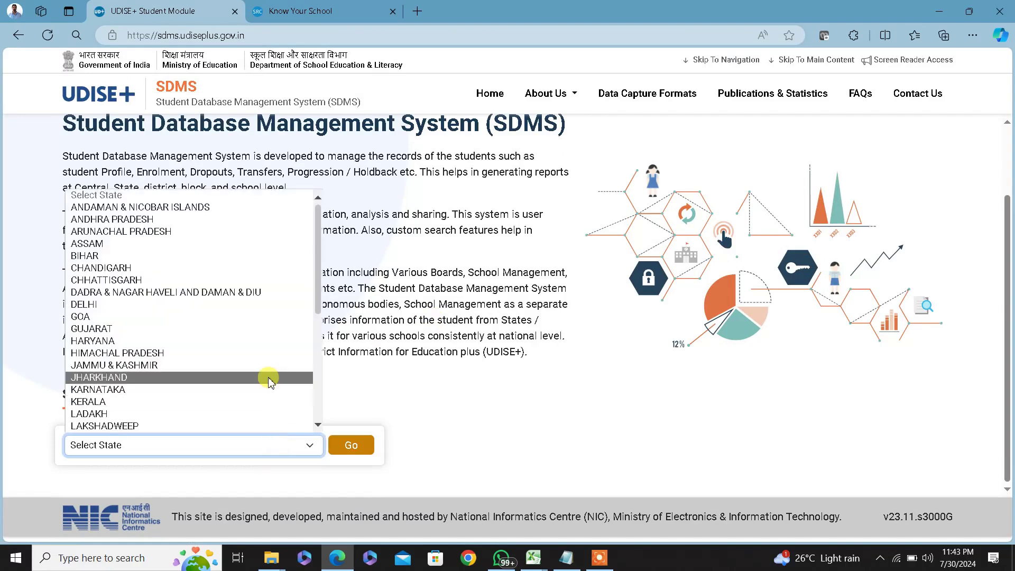
pyautogui.scroll(-5, 268, 379)
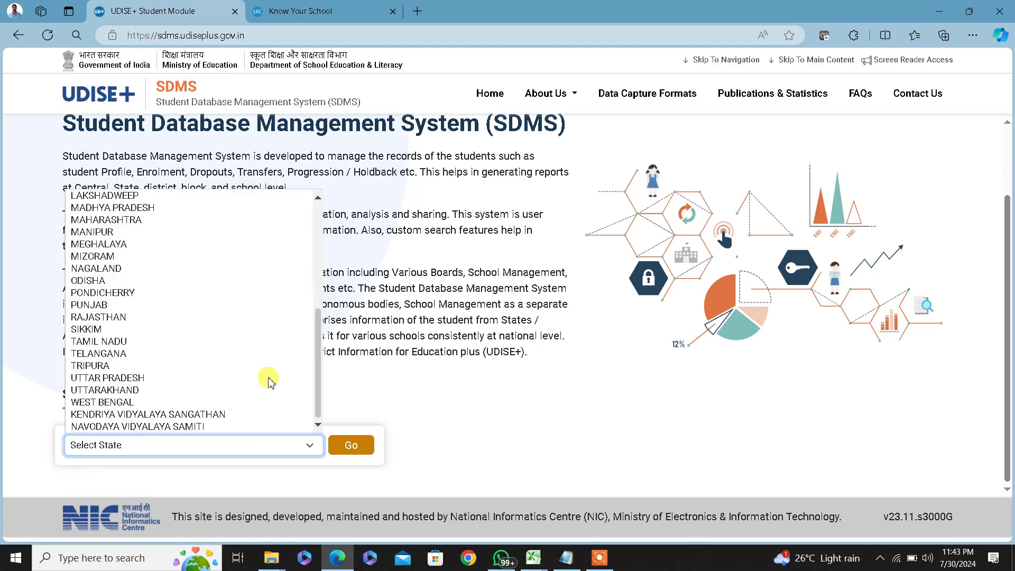
pyautogui.click(194, 415)
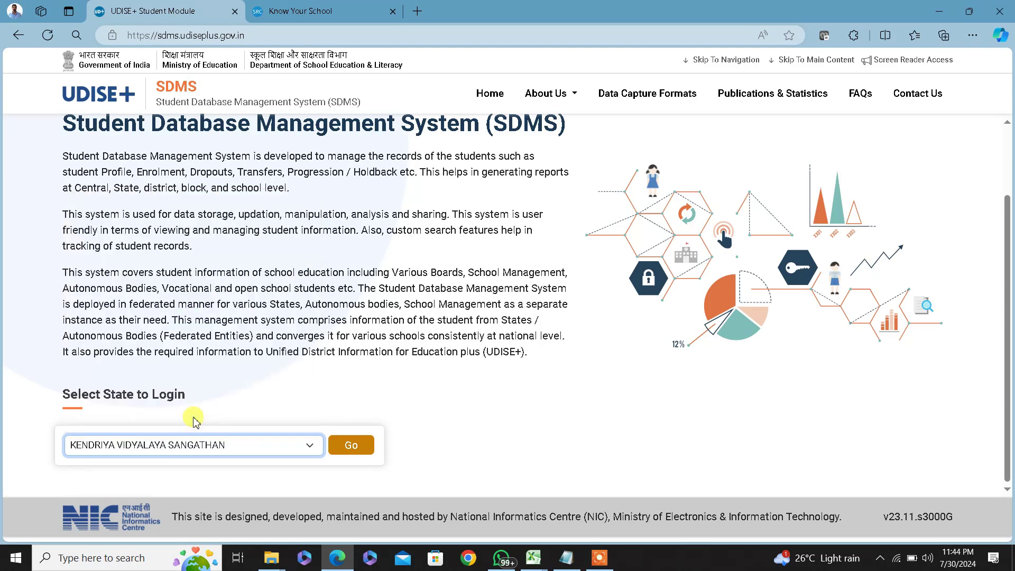
pyautogui.click(352, 446)
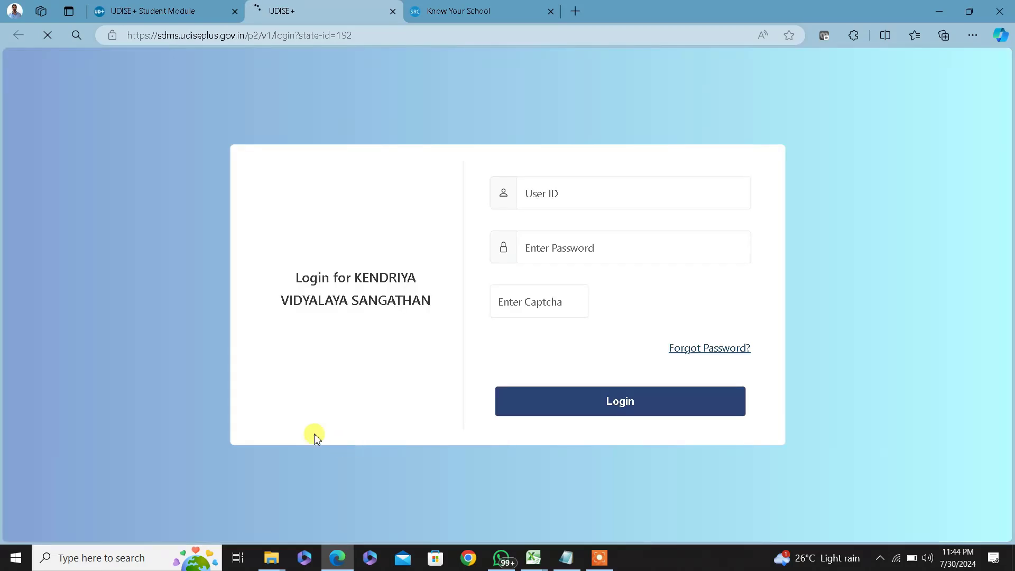
# Log in with the school's user ID, the account password and the displayed captcha code
pyautogui.click(574, 194)
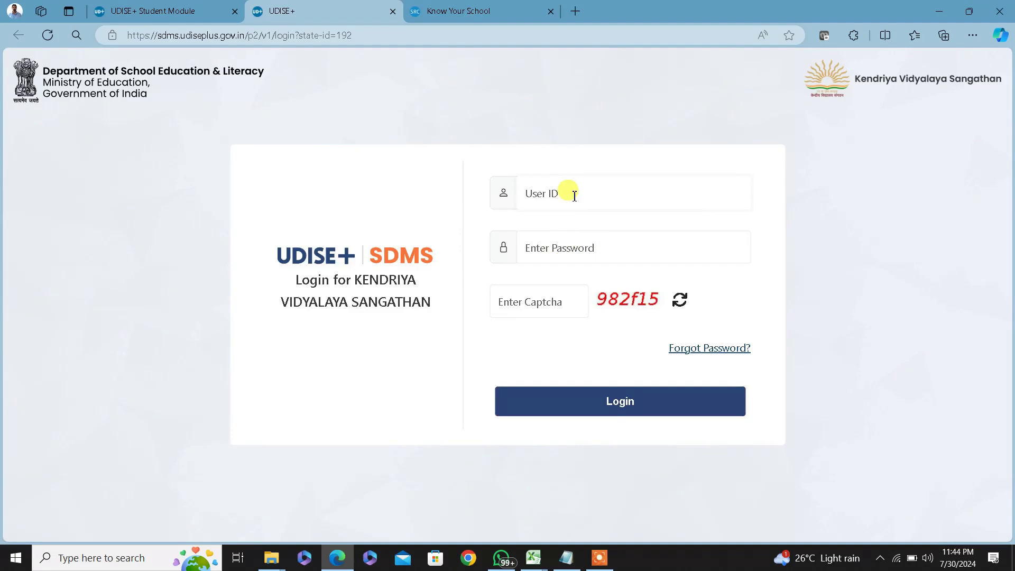
pyautogui.write('12020500102')
pyautogui.click(611, 252)
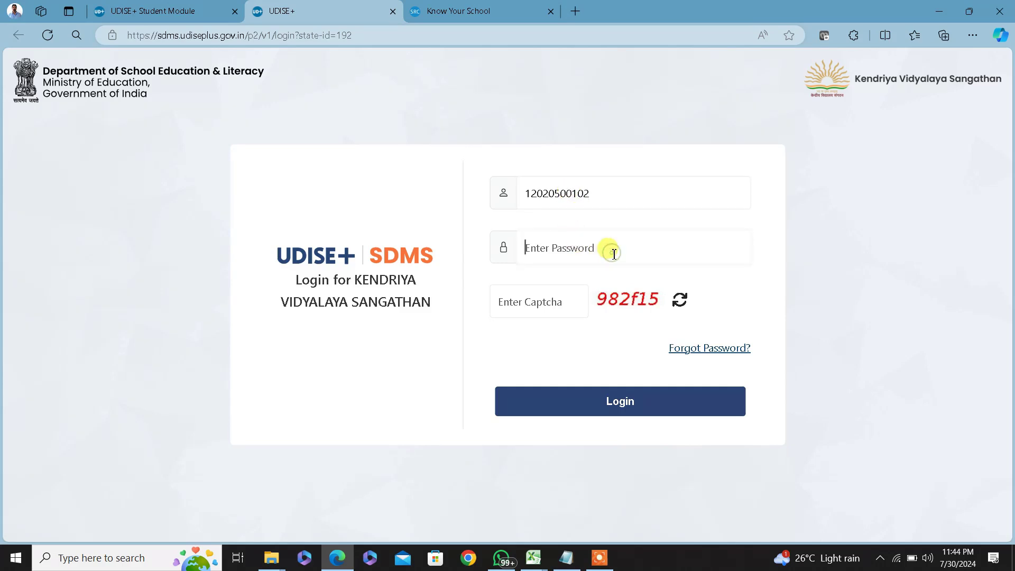
pyautogui.write('••')
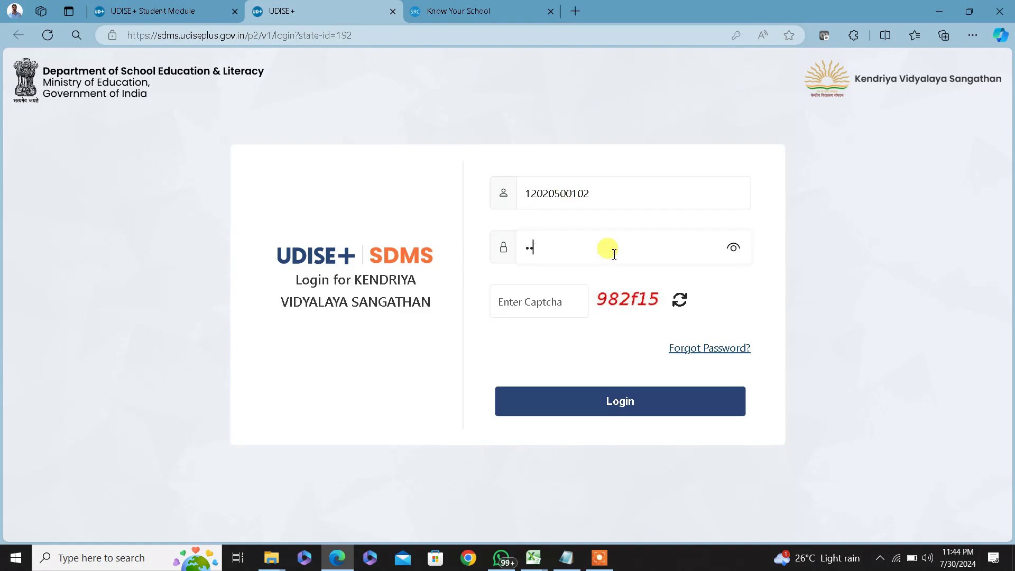
pyautogui.write('••••••')
pyautogui.click(530, 300)
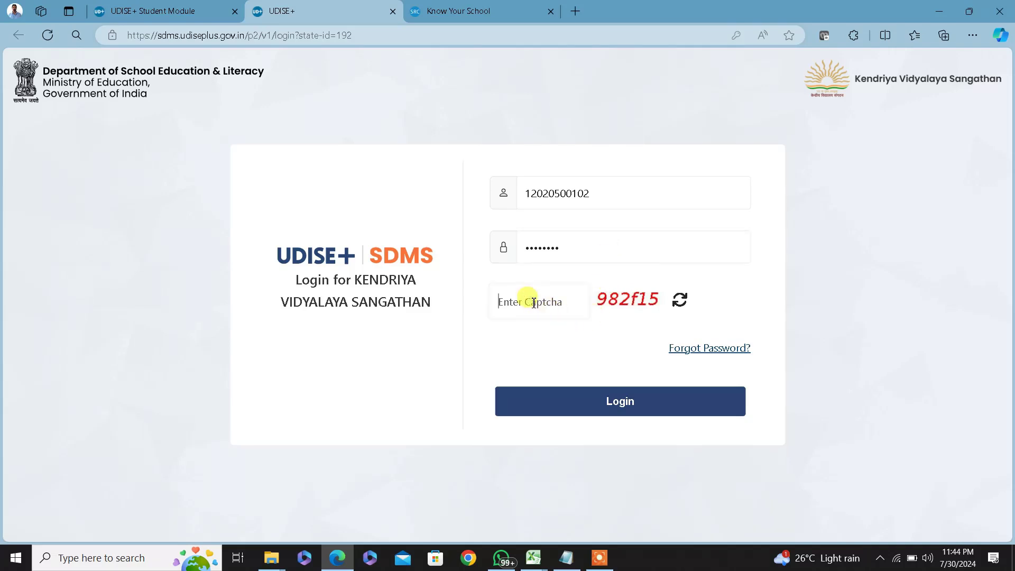
pyautogui.write('982f15')
pyautogui.click(599, 407)
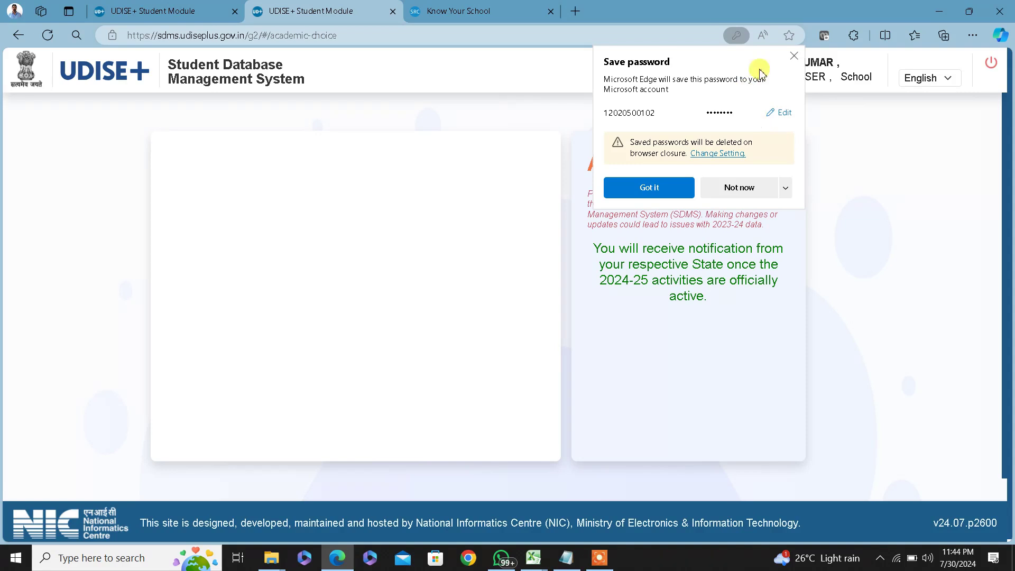
# Decline saving the password and pick the current academic year 2024-25
pyautogui.click(793, 57)
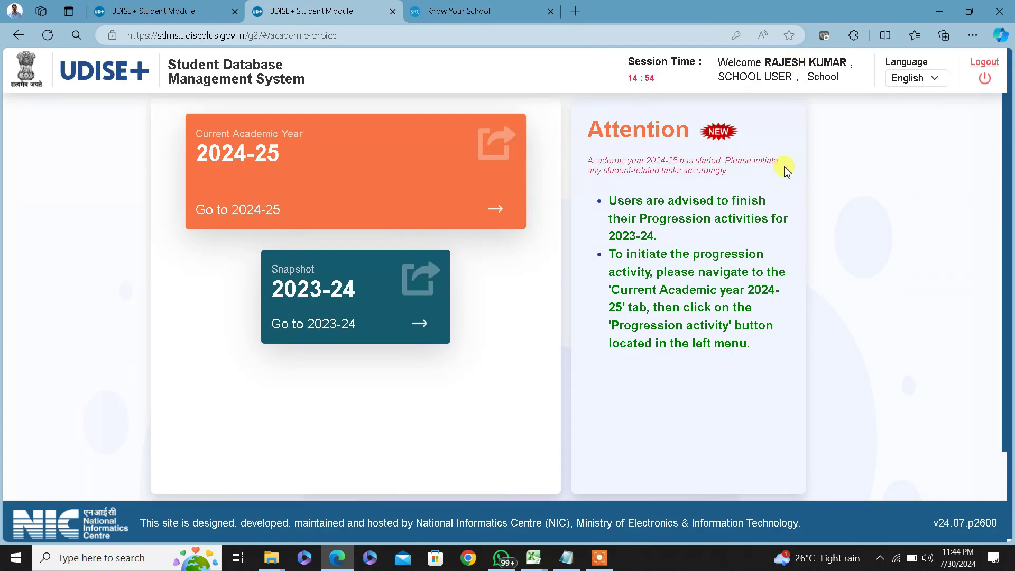
pyautogui.click(420, 316)
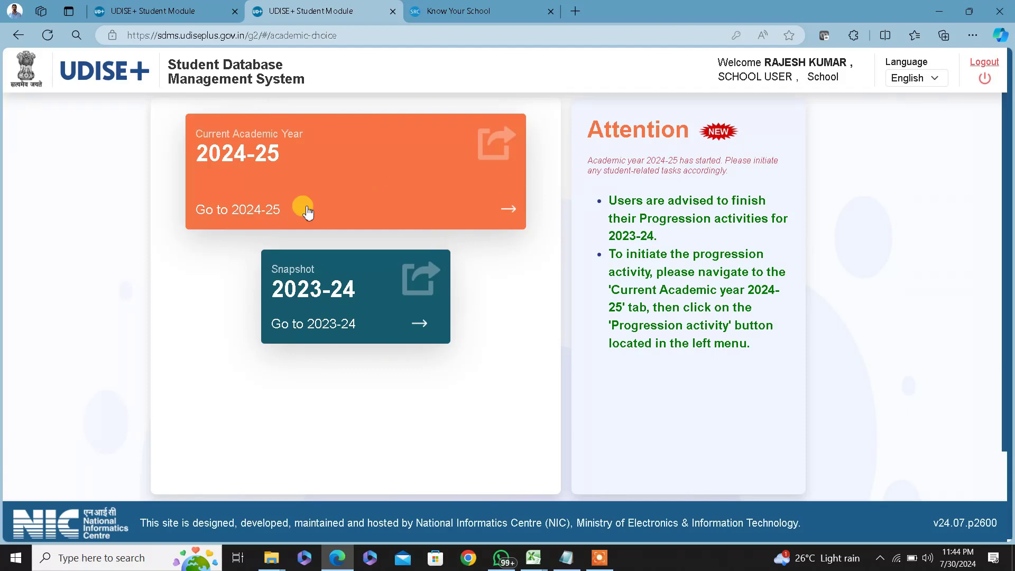
# Review the 2024-25 grade-wise enrolment table through class XII, then switch to the Notepad steps notes
pyautogui.click(340, 170)
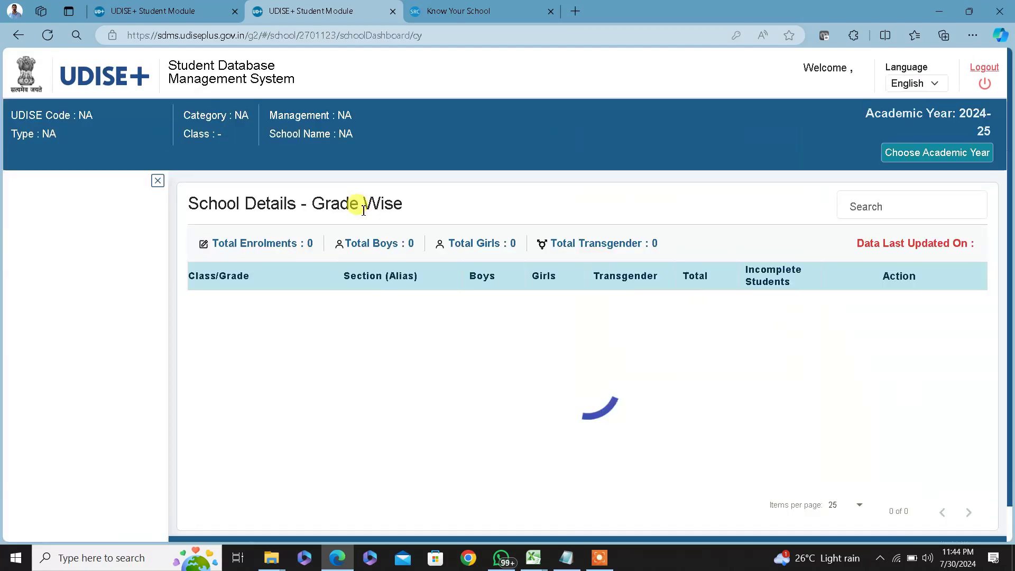
pyautogui.click(634, 405)
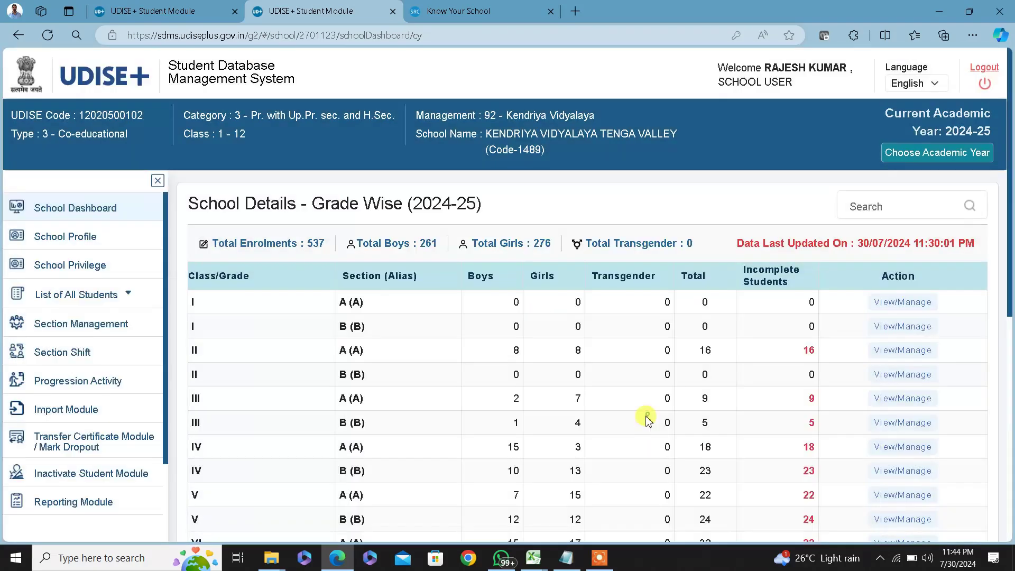
pyautogui.scroll(-3, 587, 413)
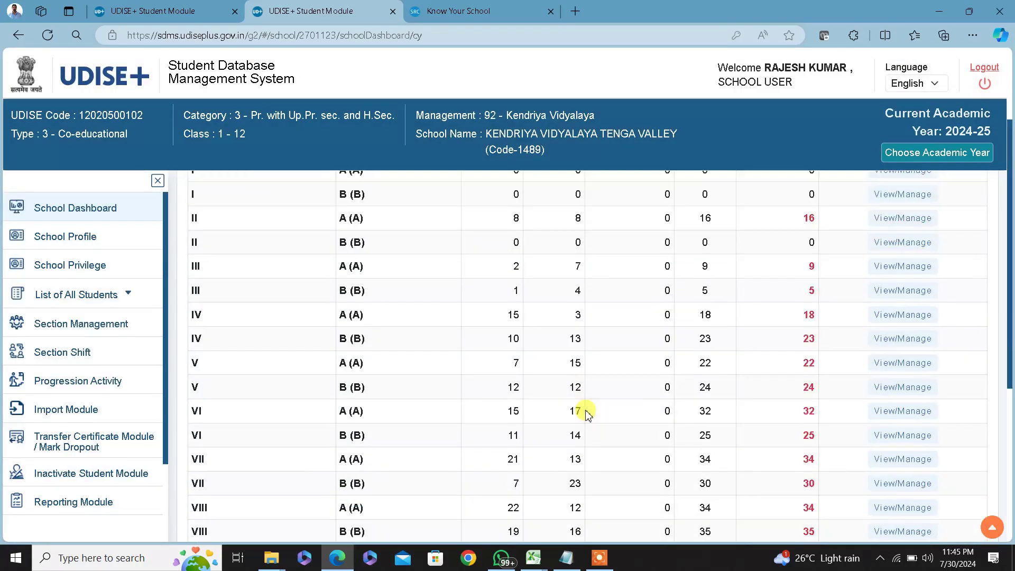
pyautogui.scroll(3, 587, 413)
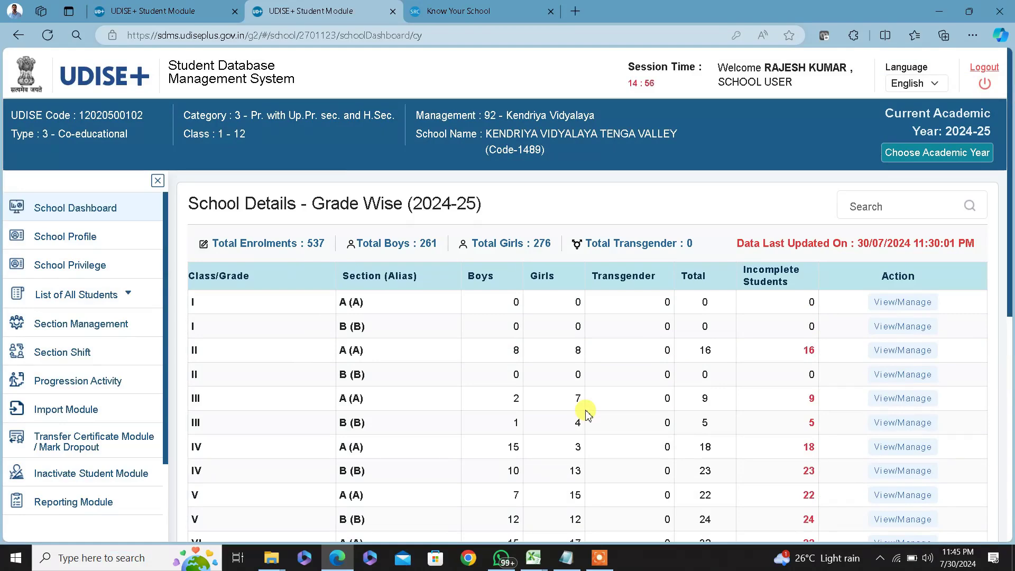
pyautogui.scroll(-3, 638, 403)
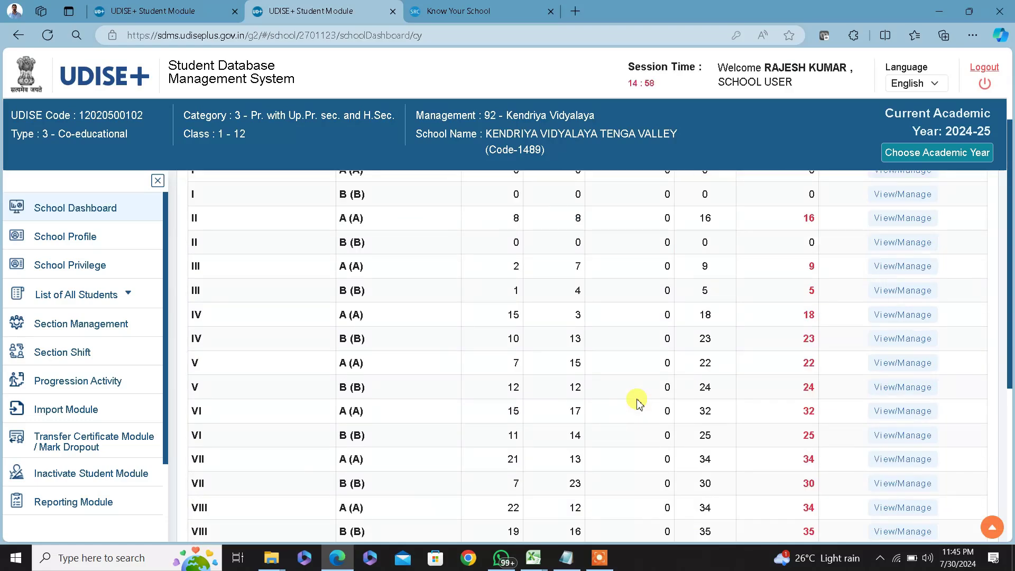
pyautogui.scroll(3, 638, 403)
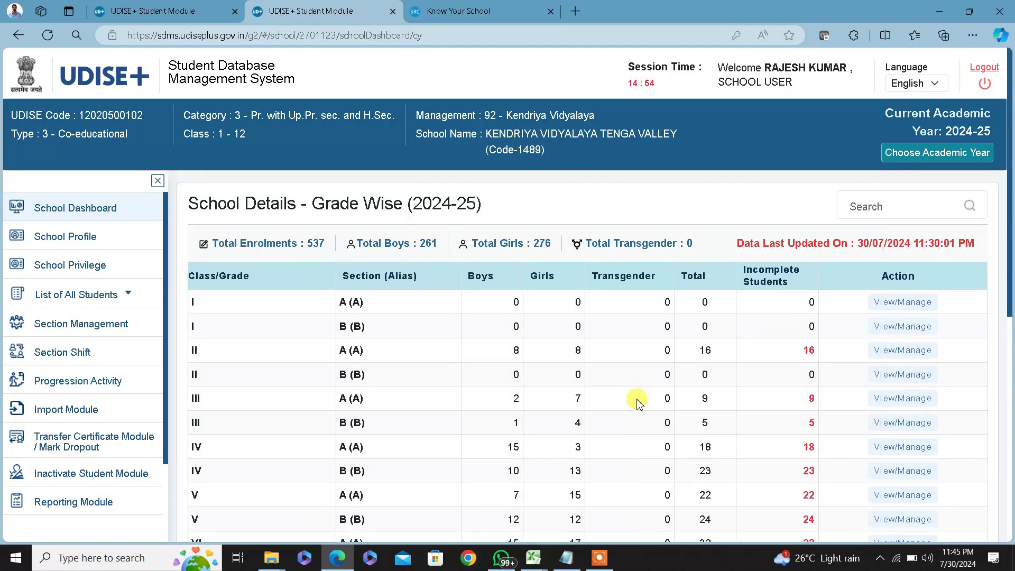
pyautogui.scroll(-4, 638, 403)
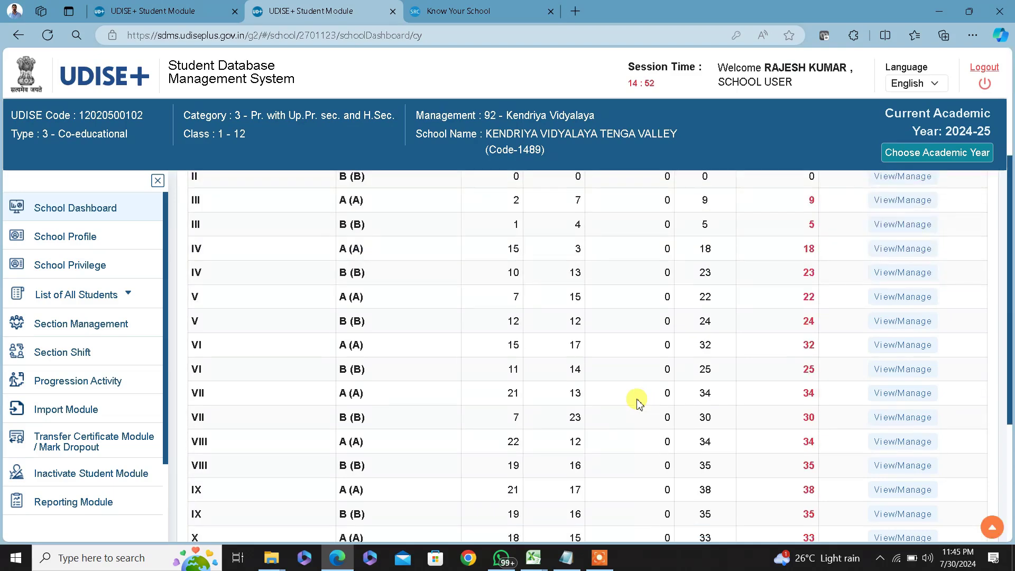
pyautogui.scroll(-3, 639, 403)
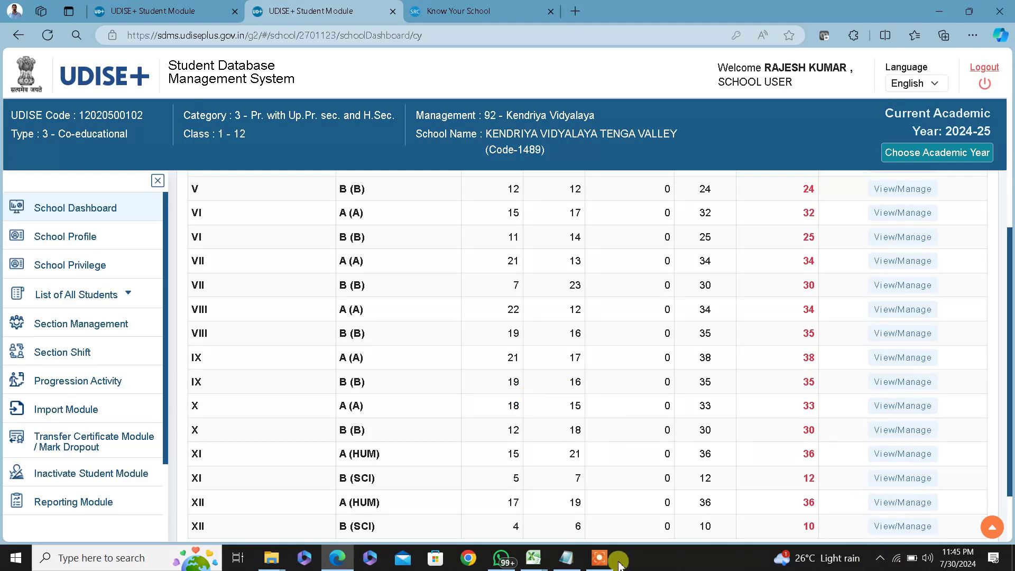
pyautogui.click(571, 559)
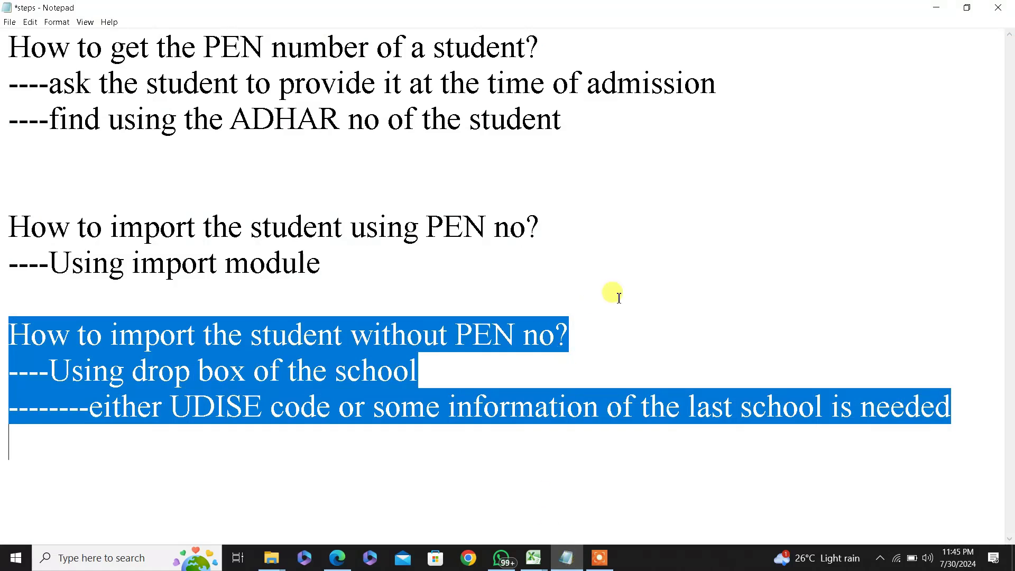
pyautogui.click(642, 234)
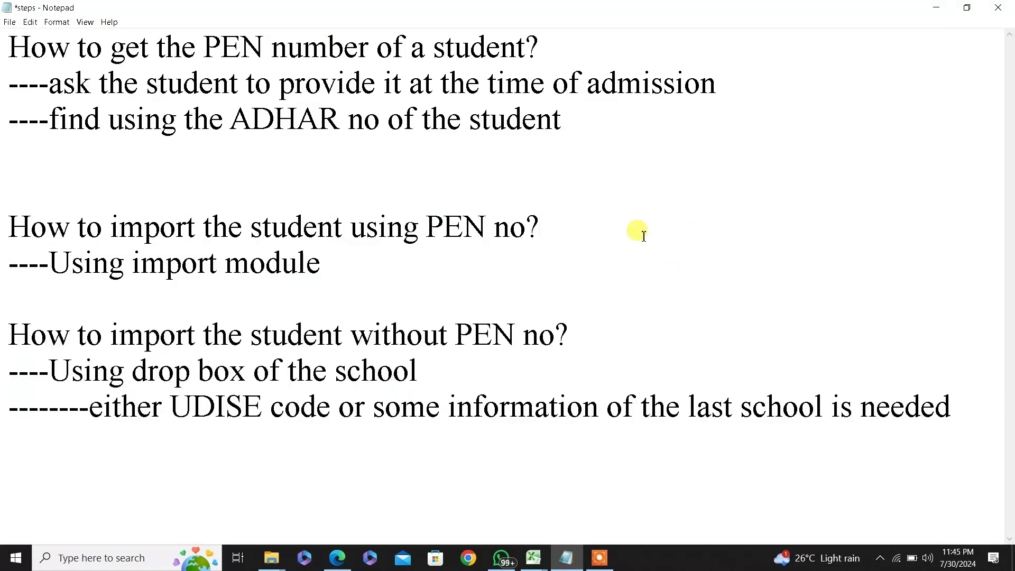
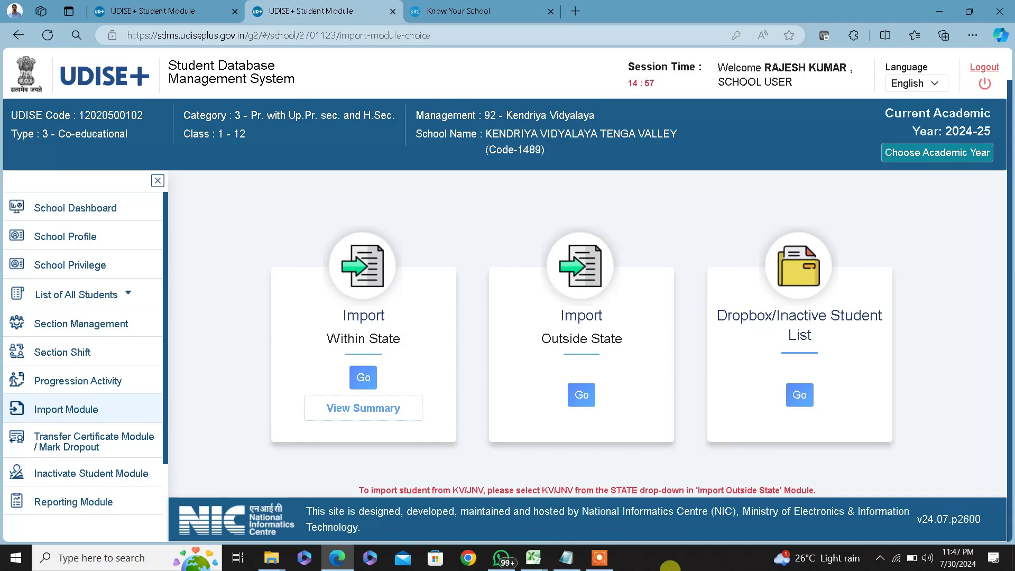
# Bring up the UBI_list_19_7_2024 workbook and scan students' PEN and admission dates on sheet XIB
pyautogui.moveTo(535, 558)
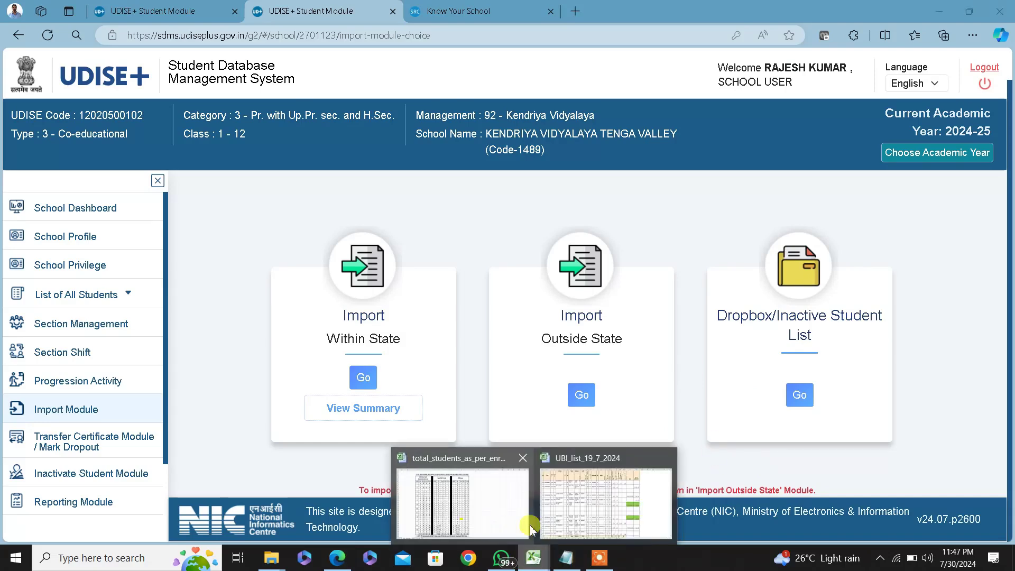
pyautogui.click(605, 520)
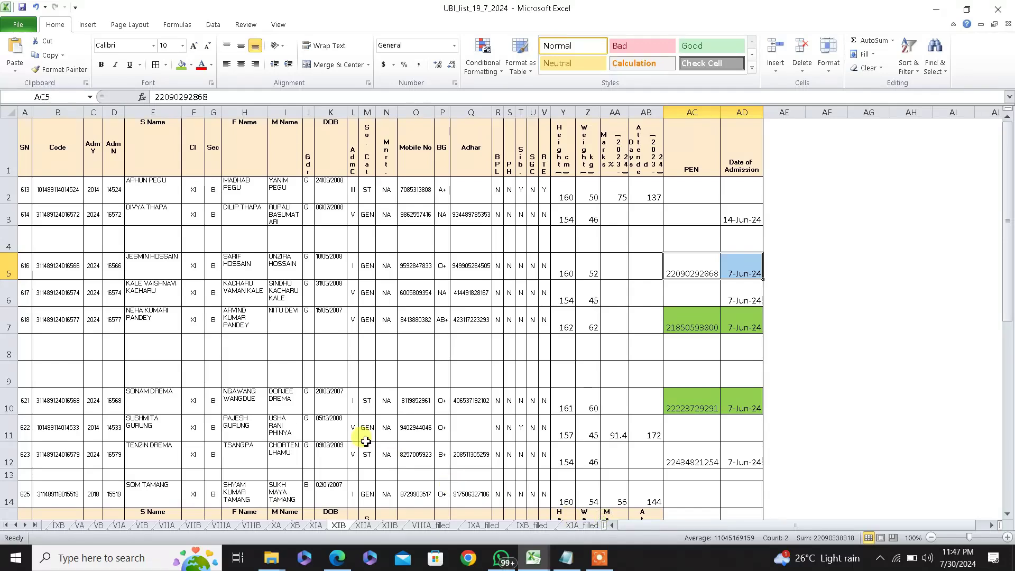
pyautogui.moveTo(679, 319); pyautogui.dragTo(737, 320)
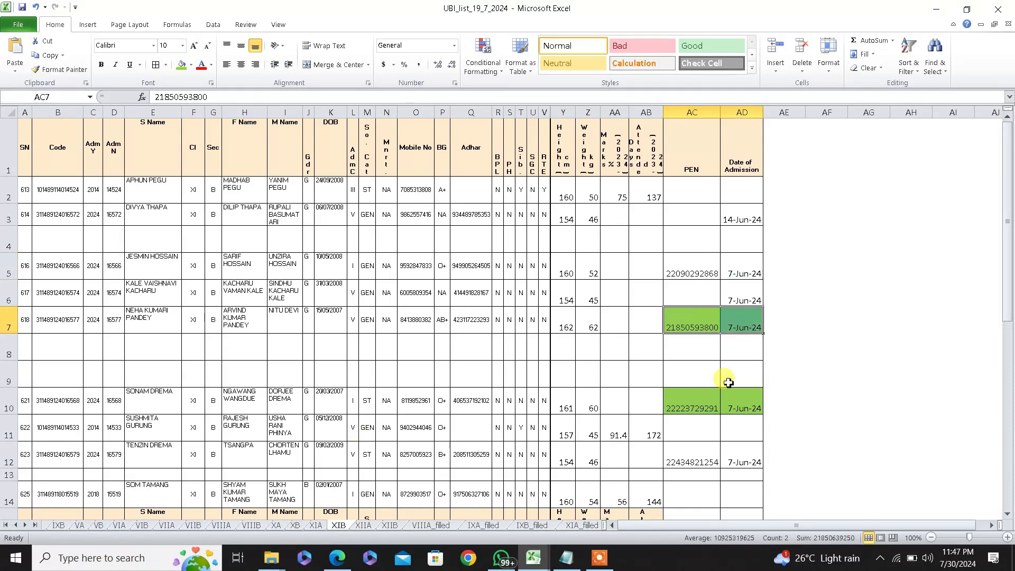
pyautogui.moveTo(694, 410); pyautogui.dragTo(735, 410)
pyautogui.scroll(-2, 666, 475)
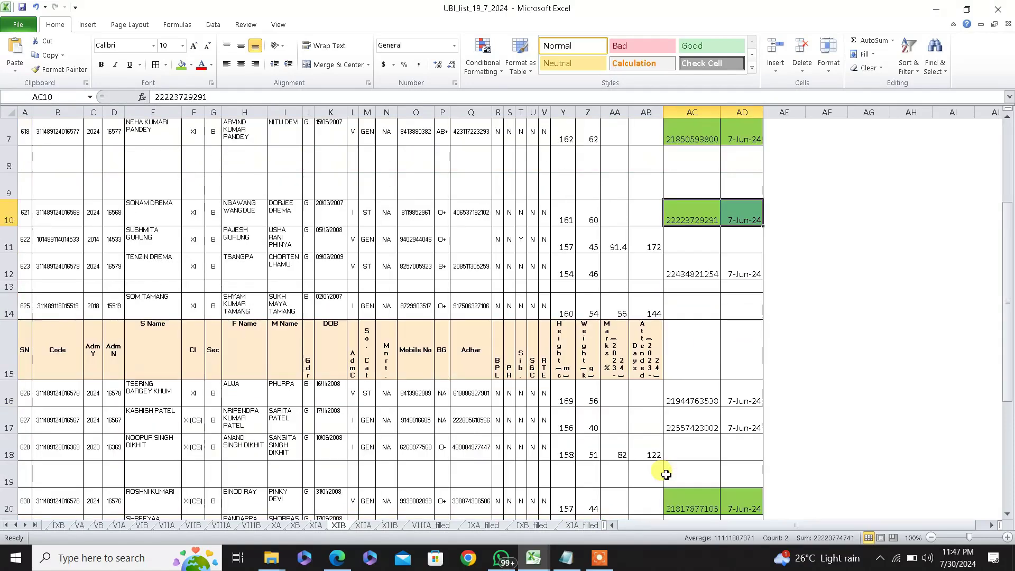
pyautogui.scroll(-2, 666, 474)
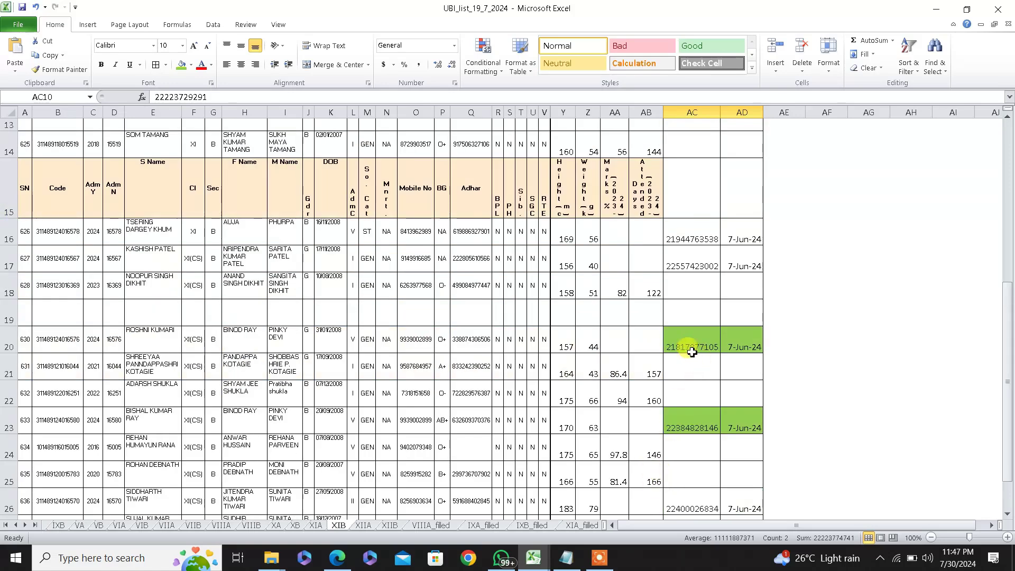
pyautogui.moveTo(685, 346); pyautogui.dragTo(760, 348)
pyautogui.scroll(2, 404, 473)
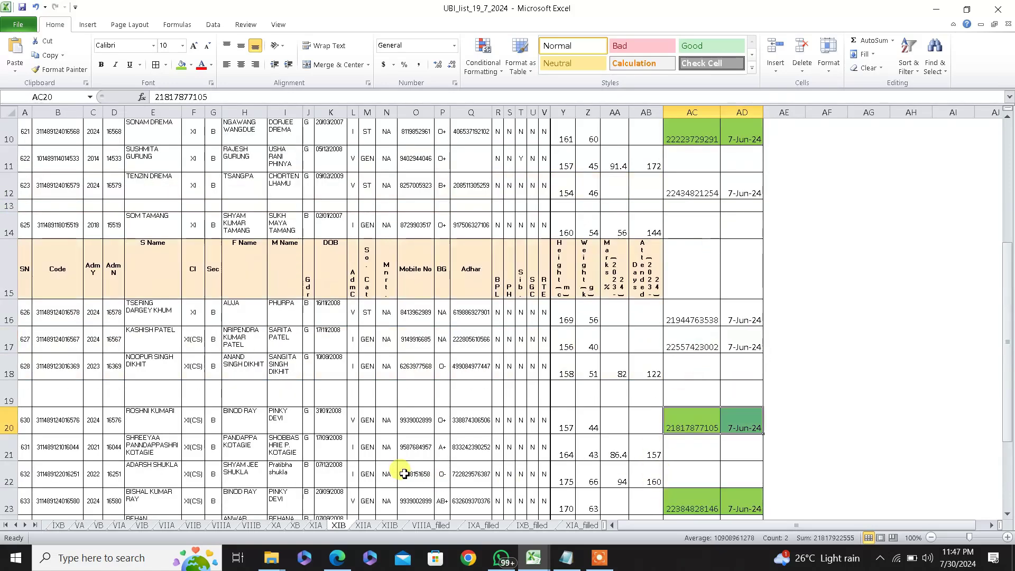
pyautogui.scroll(1, 404, 472)
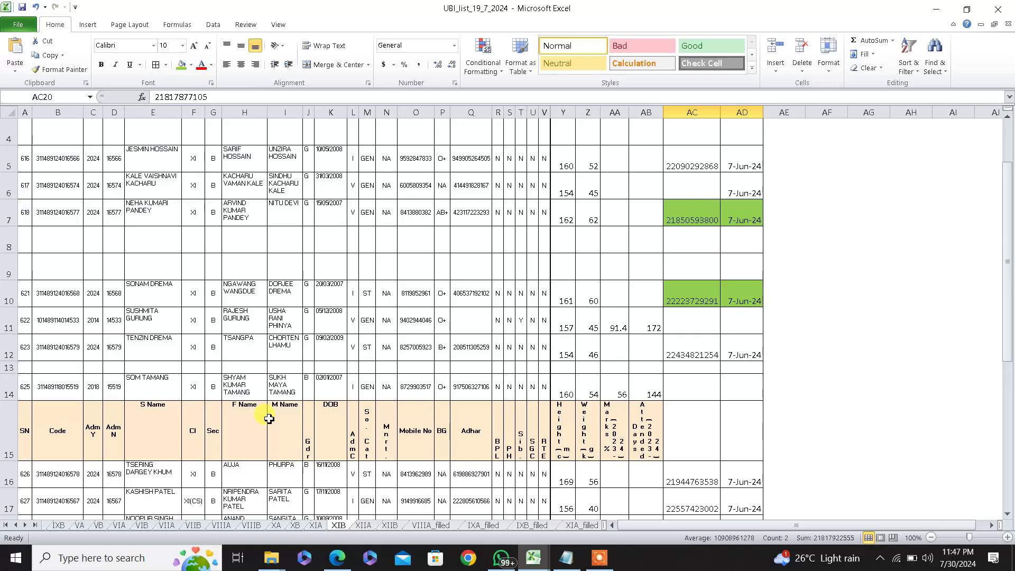
pyautogui.scroll(-4, 269, 418)
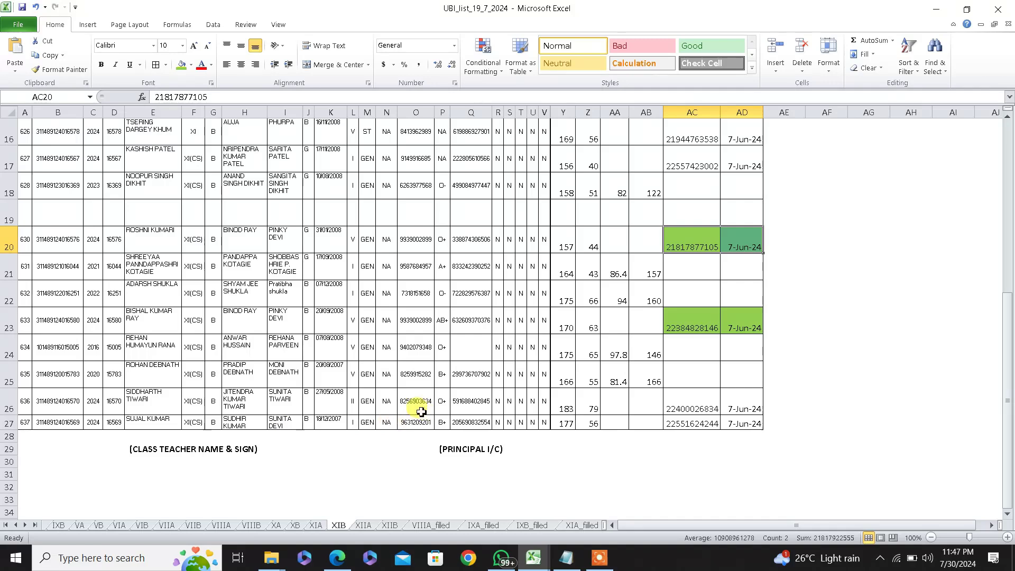
pyautogui.scroll(1, 381, 400)
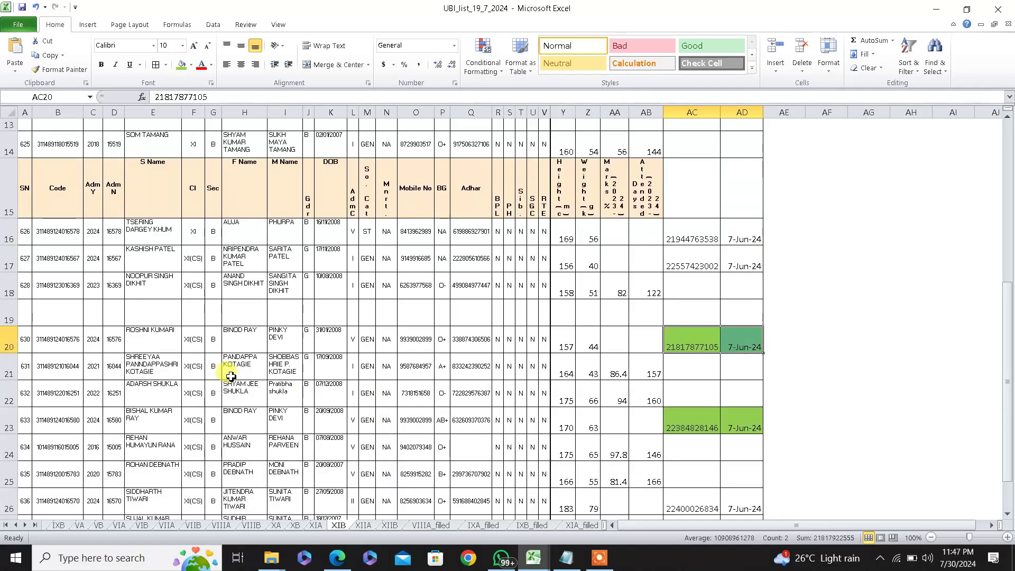
pyautogui.scroll(1, 231, 374)
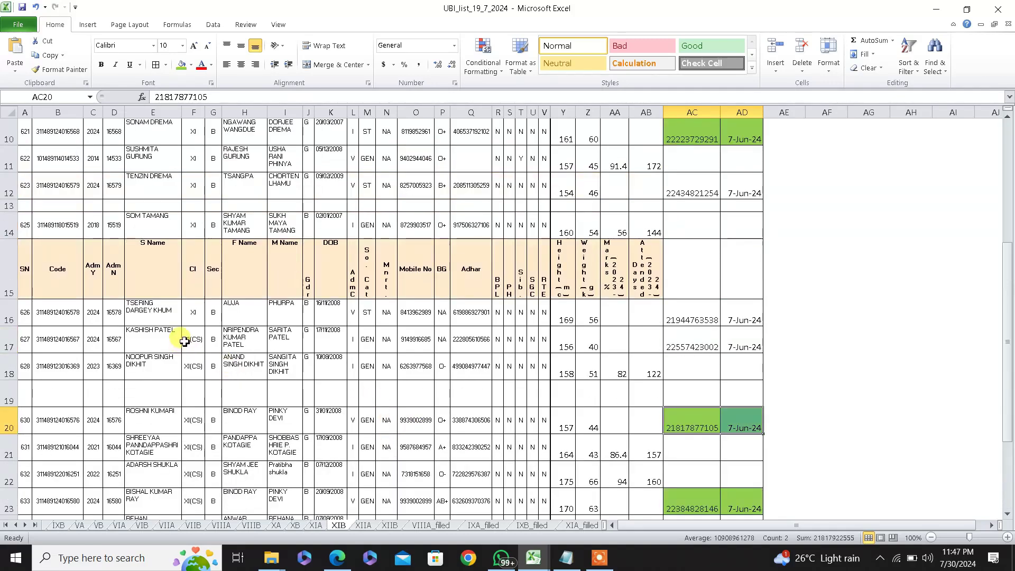
pyautogui.scroll(2, 184, 341)
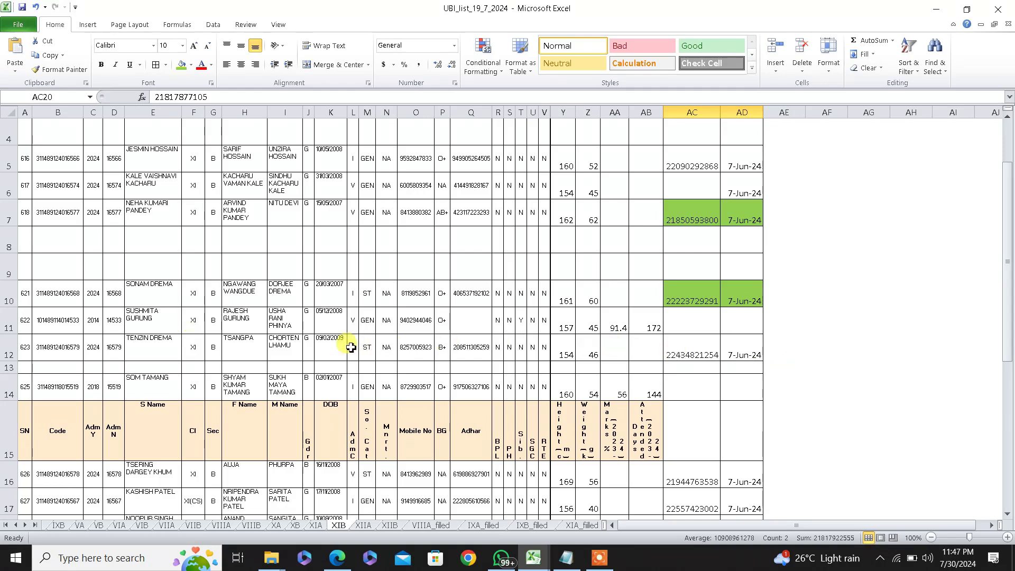
# Select the row-12 student's PEN in AC12, check the admission date, and return to UDISE+
pyautogui.click(708, 347)
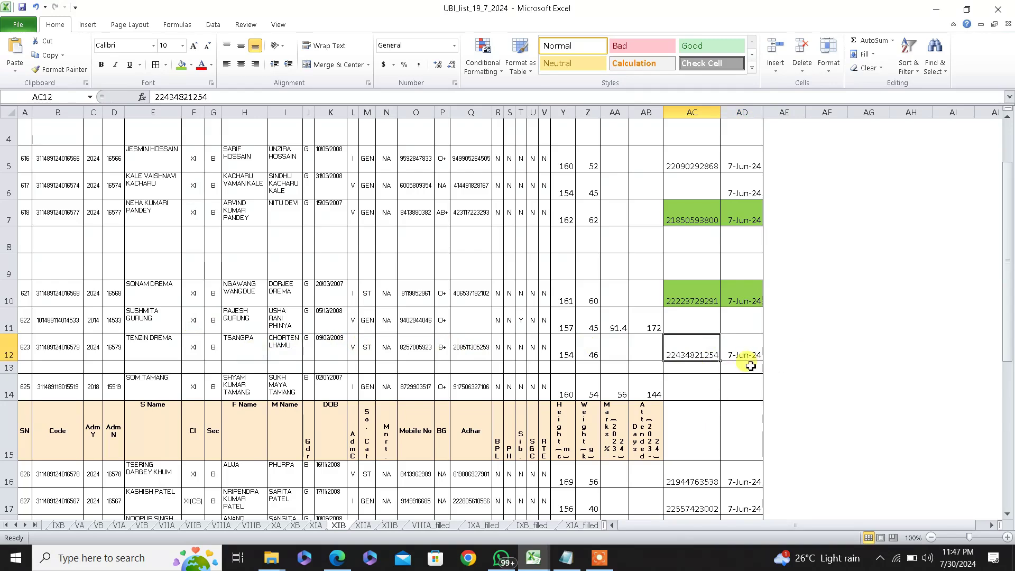
pyautogui.click(747, 354)
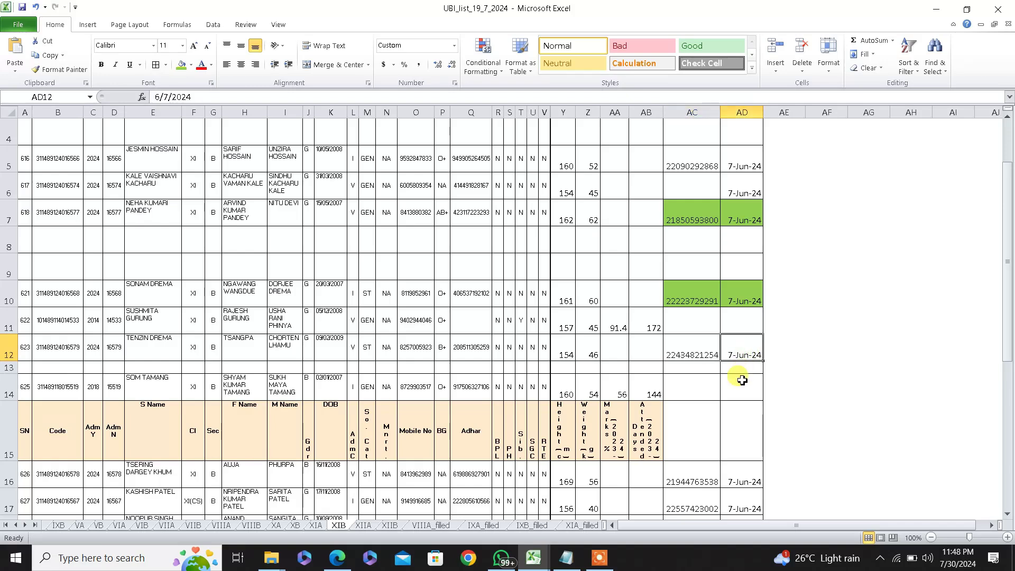
pyautogui.click(694, 357)
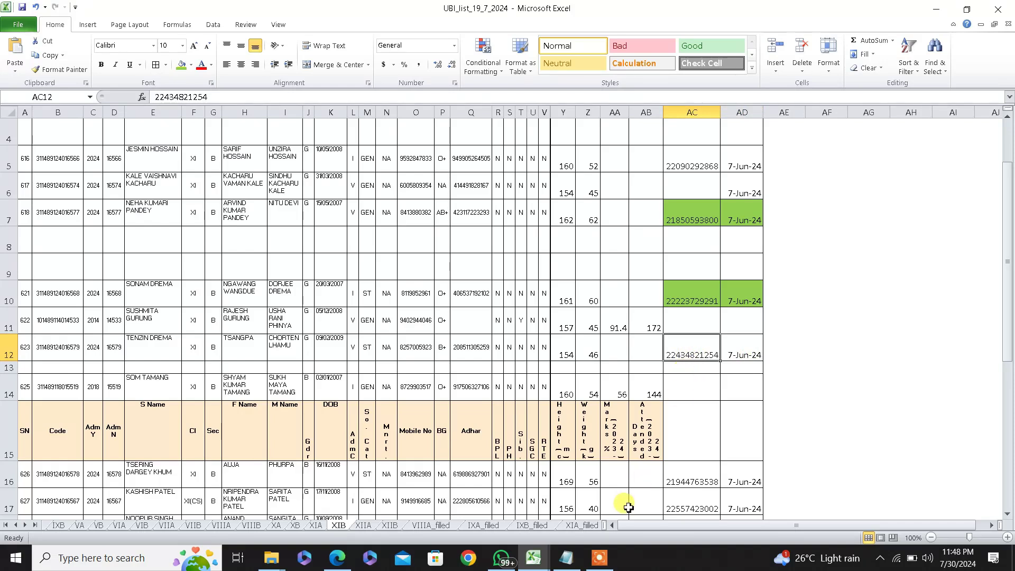
pyautogui.click(339, 564)
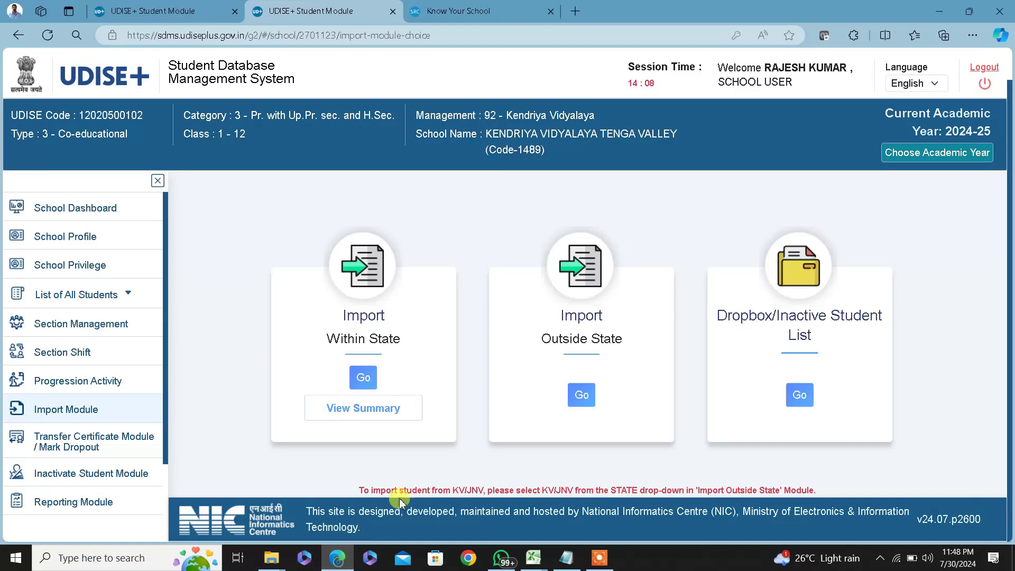
# Open the Outside State import search form and choose ARUNACHAL PRADESH as the state
pyautogui.click(584, 399)
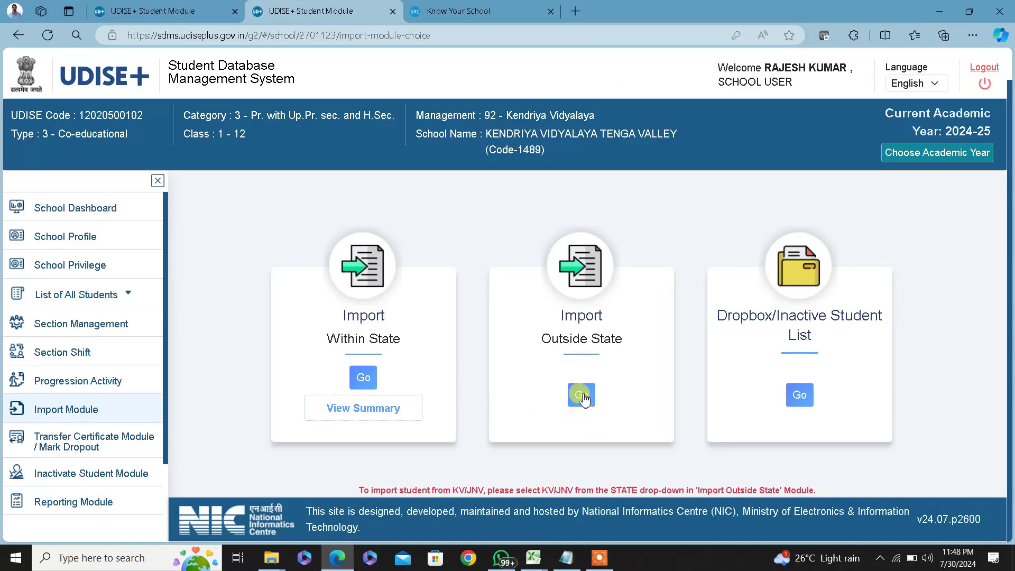
pyautogui.click(580, 395)
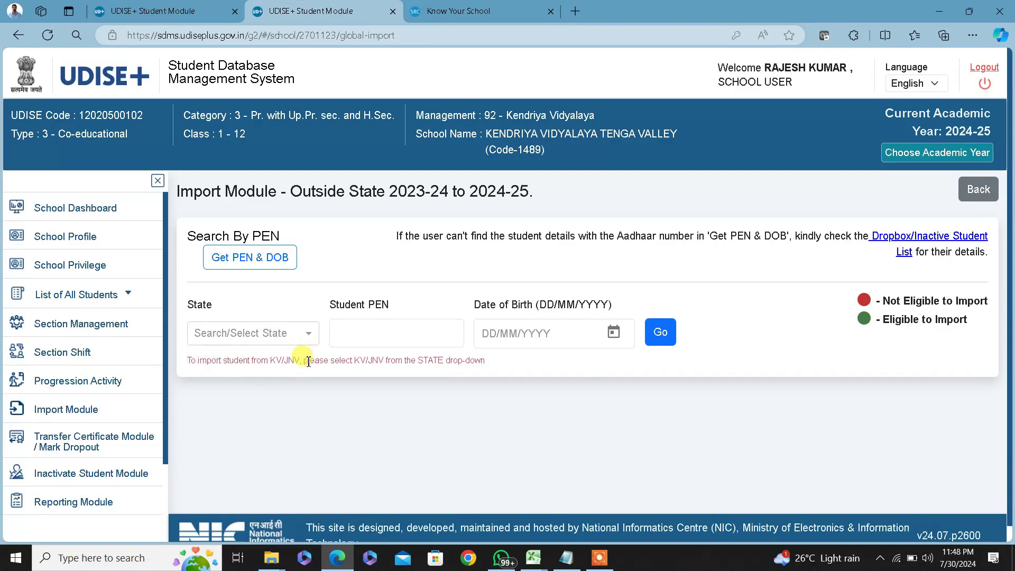
pyautogui.click(269, 340)
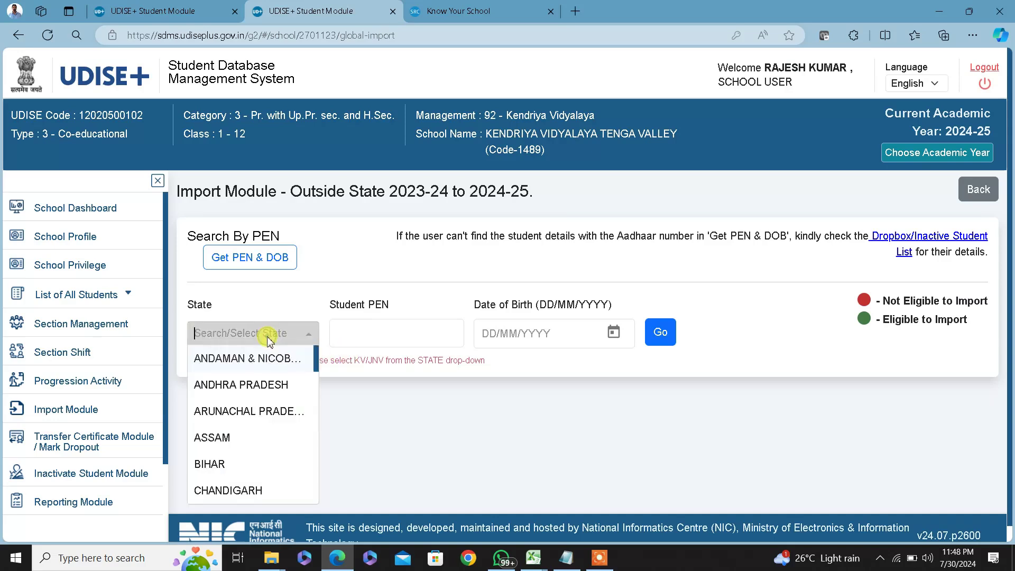
pyautogui.scroll(-1, 316, 361)
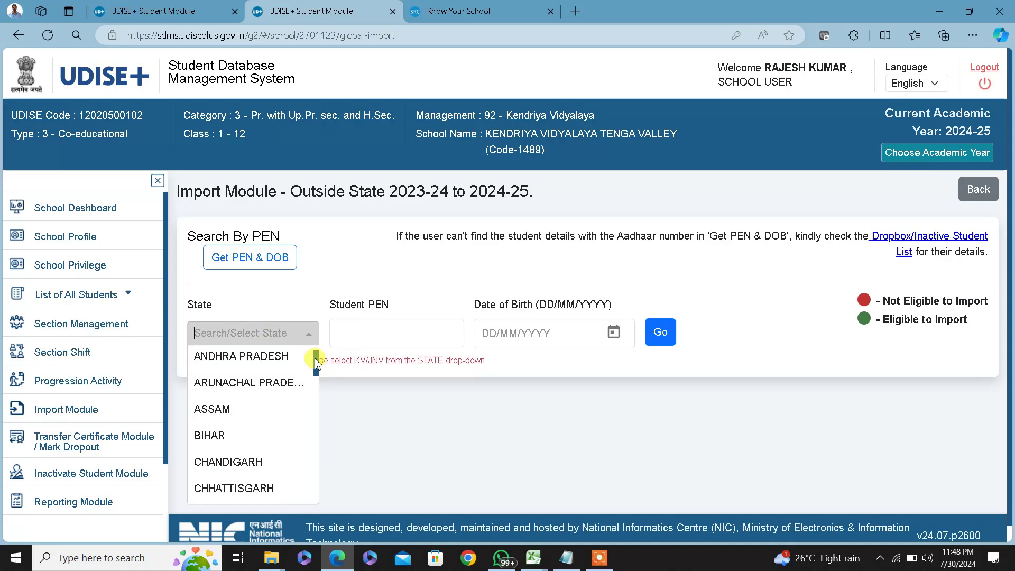
pyautogui.click(261, 385)
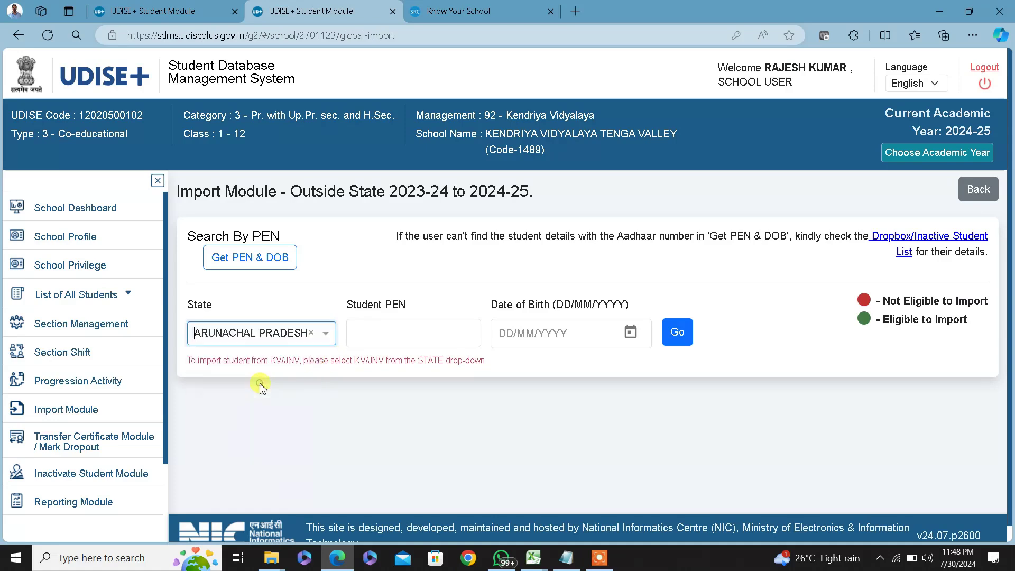
pyautogui.click(401, 334)
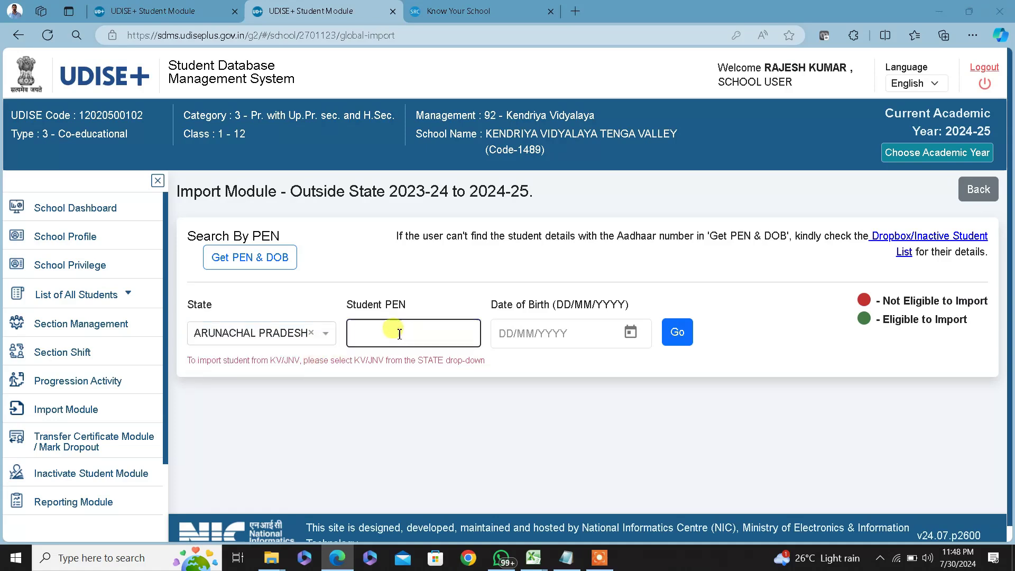
# Search for the student by pasting the AC12 PEN and K12 date of birth from Excel
pyautogui.hotkey('alt', 'Tab')
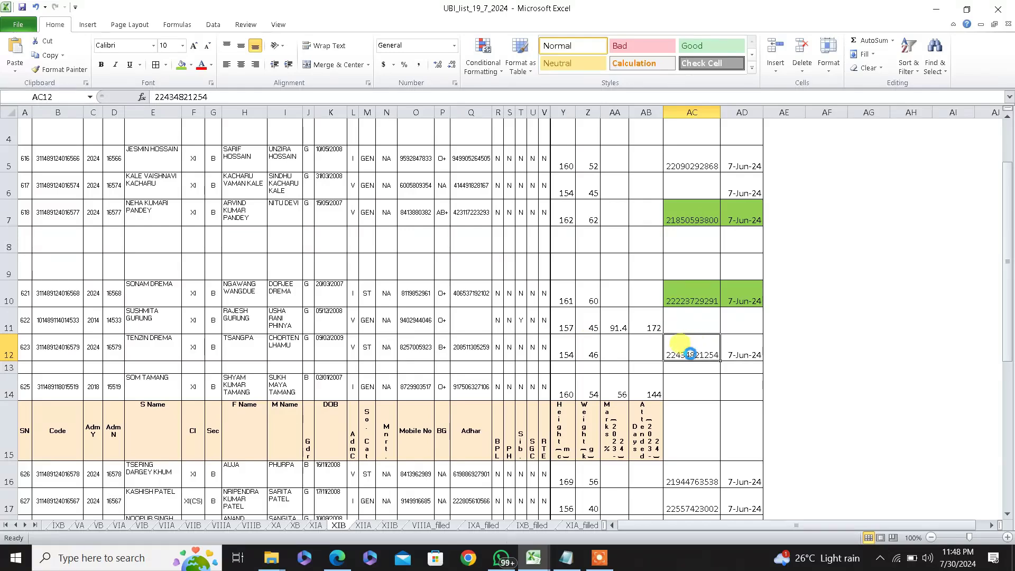
pyautogui.hotkey('ctrl', 'c')
pyautogui.hotkey('alt', 'Tab')
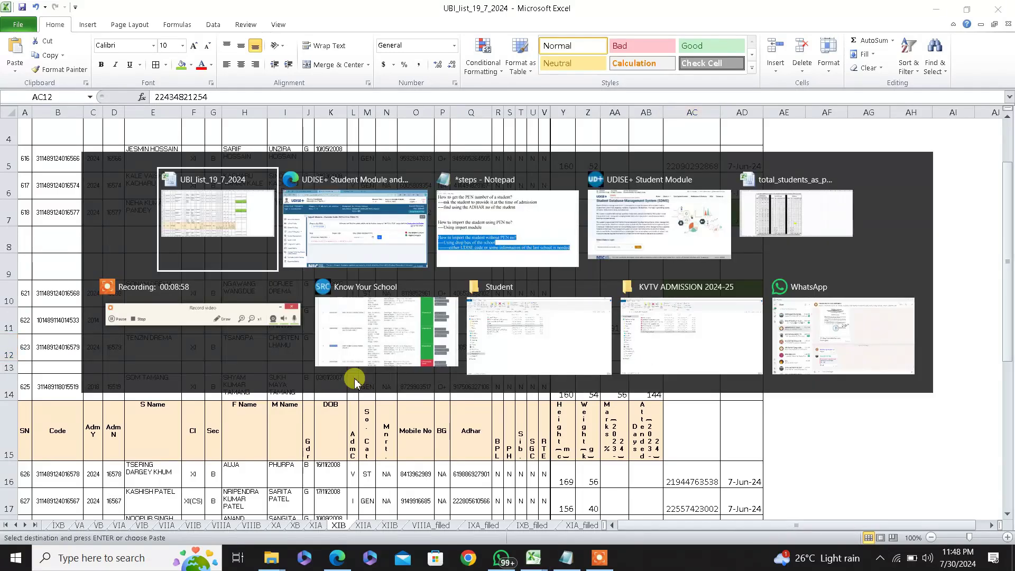
pyautogui.hotkey('ctrl', 'v')
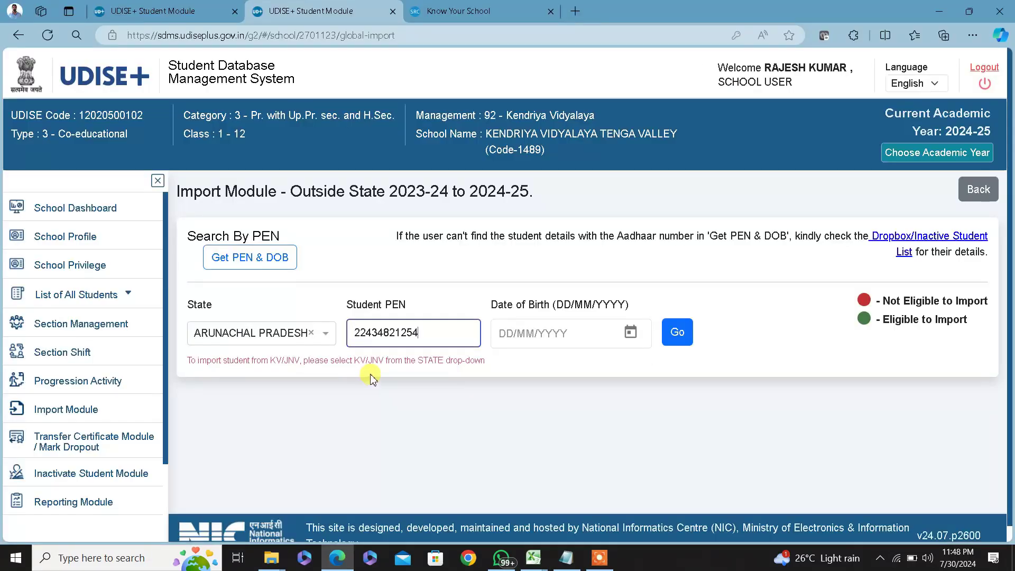
pyautogui.hotkey('alt', 'Tab')
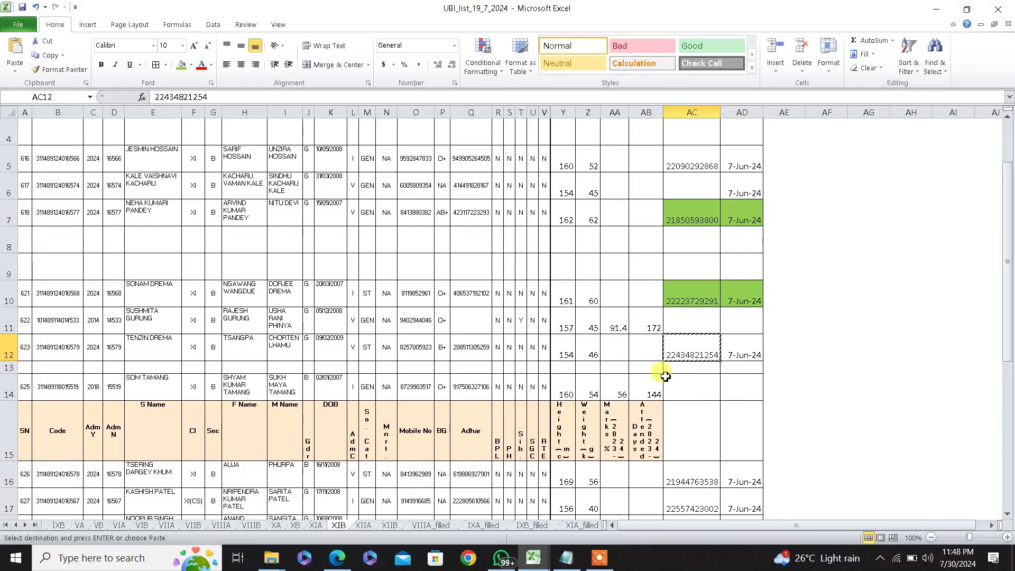
pyautogui.click(334, 347)
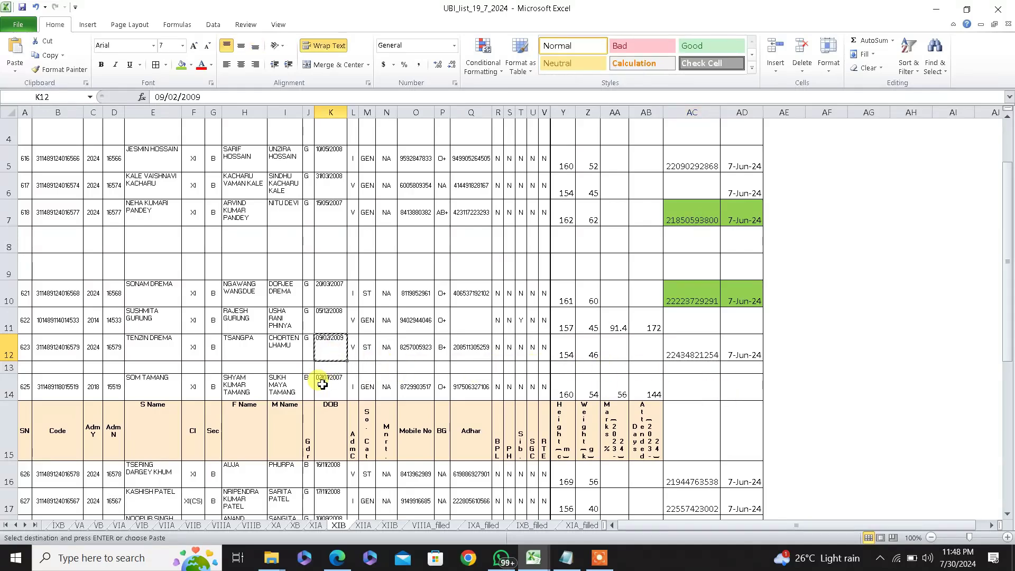
pyautogui.hotkey('alt', 'Tab')
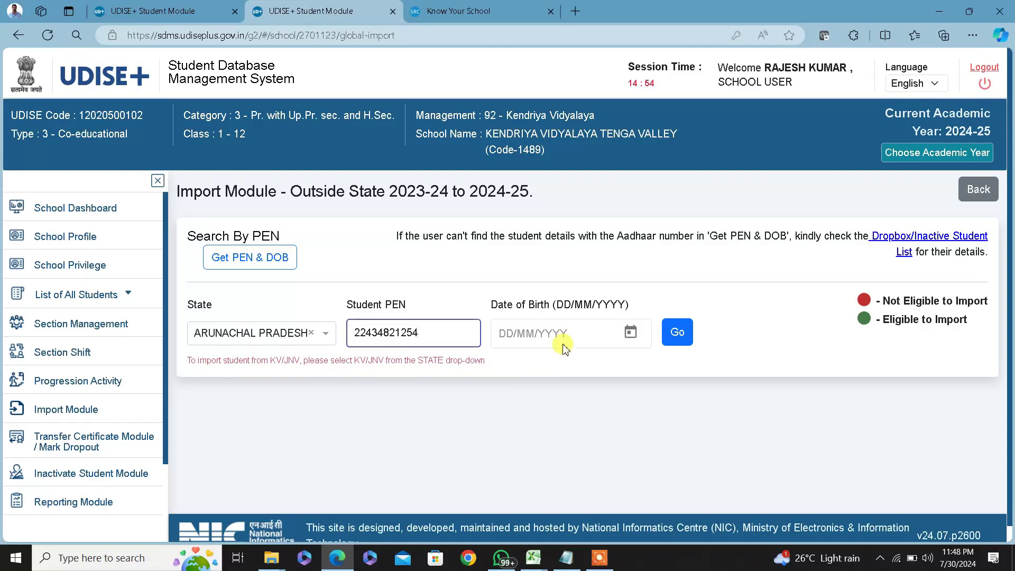
pyautogui.click(571, 334)
pyautogui.hotkey('ctrl', 'v')
pyautogui.click(677, 332)
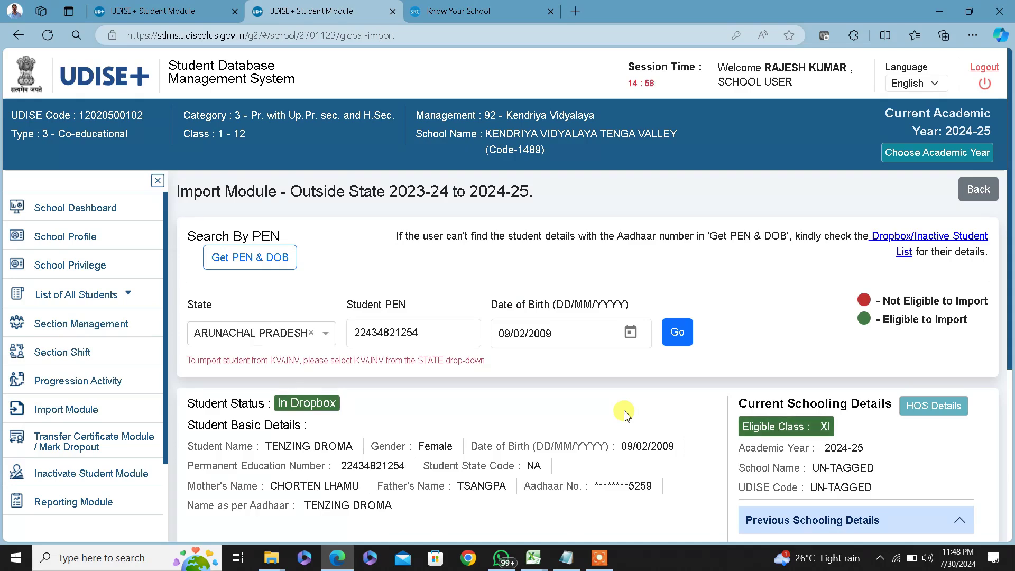
pyautogui.scroll(-1, 625, 415)
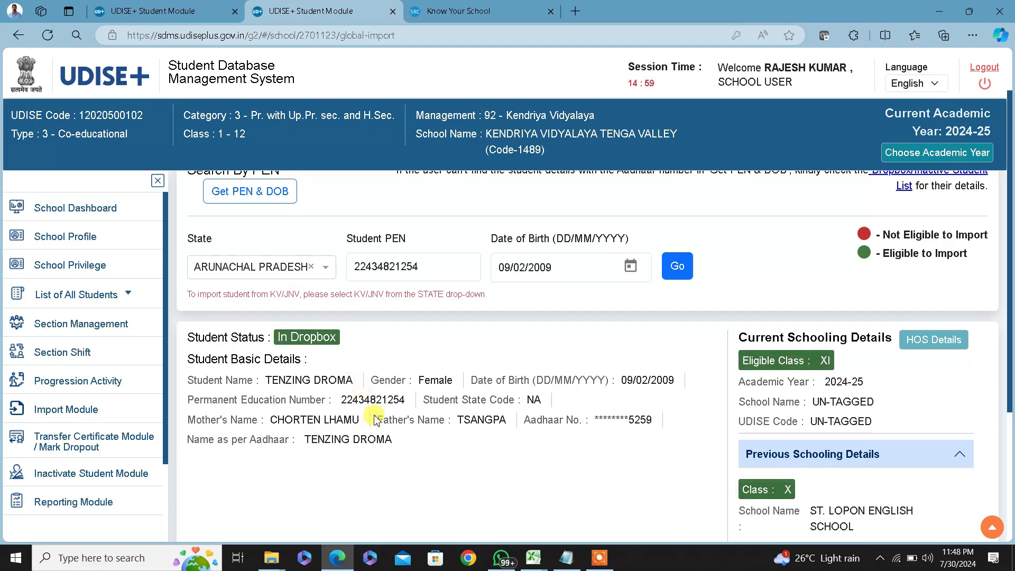
pyautogui.scroll(-2, 441, 439)
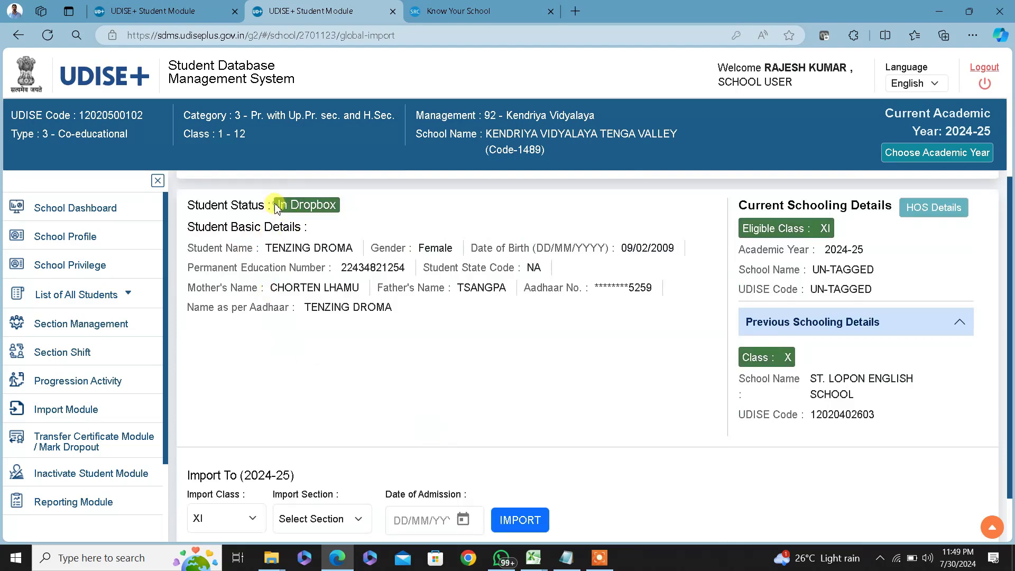
pyautogui.moveTo(276, 208); pyautogui.dragTo(373, 215)
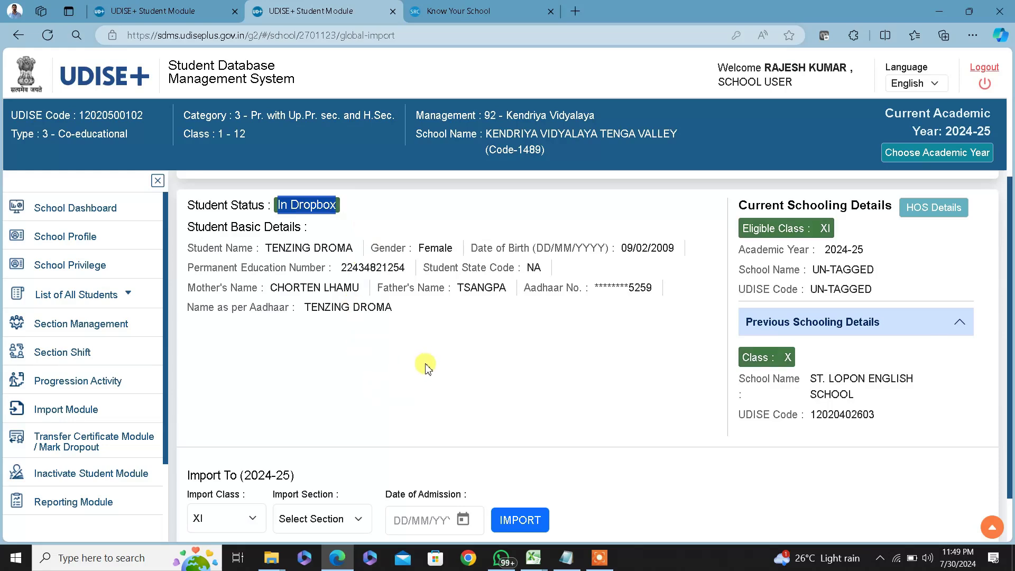
pyautogui.scroll(-1, 428, 369)
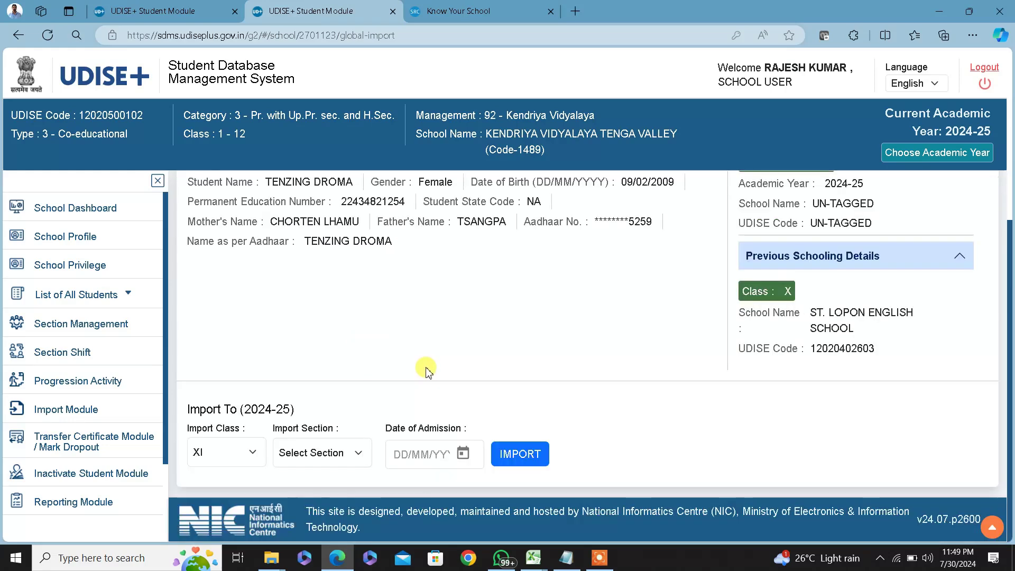
# Set the import class to XI and the section to B
pyautogui.click(237, 455)
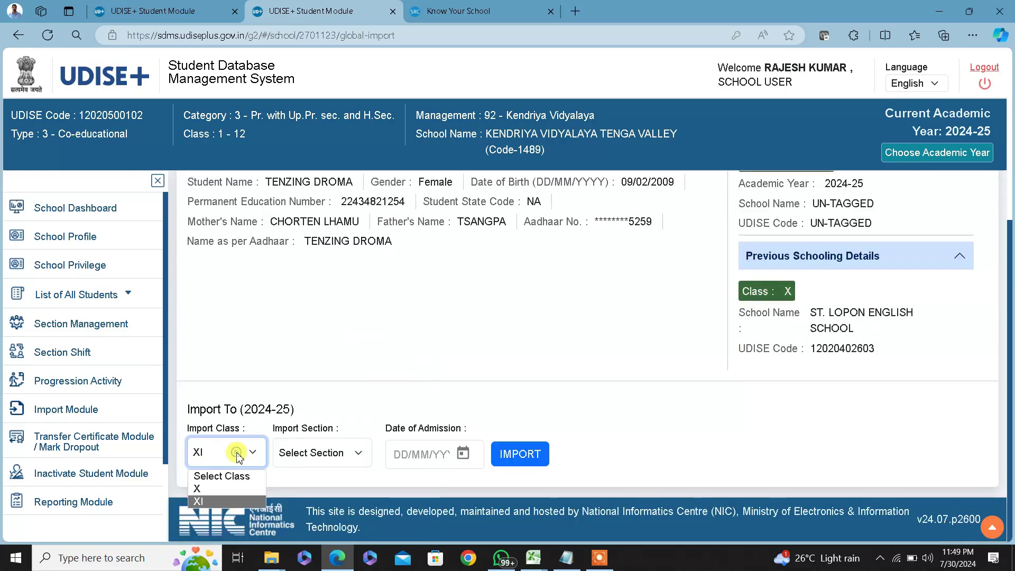
pyautogui.click(210, 502)
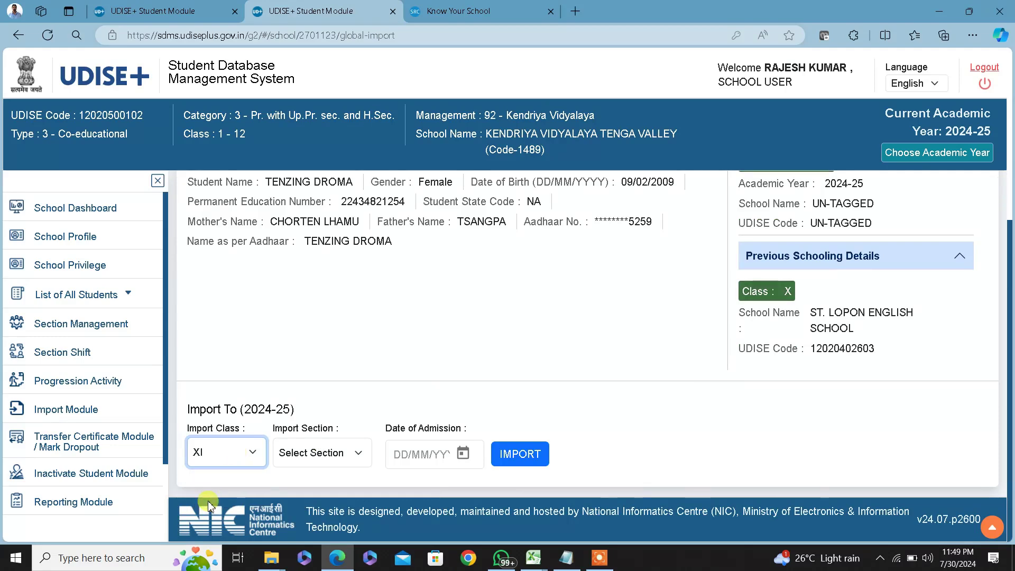
pyautogui.click(344, 451)
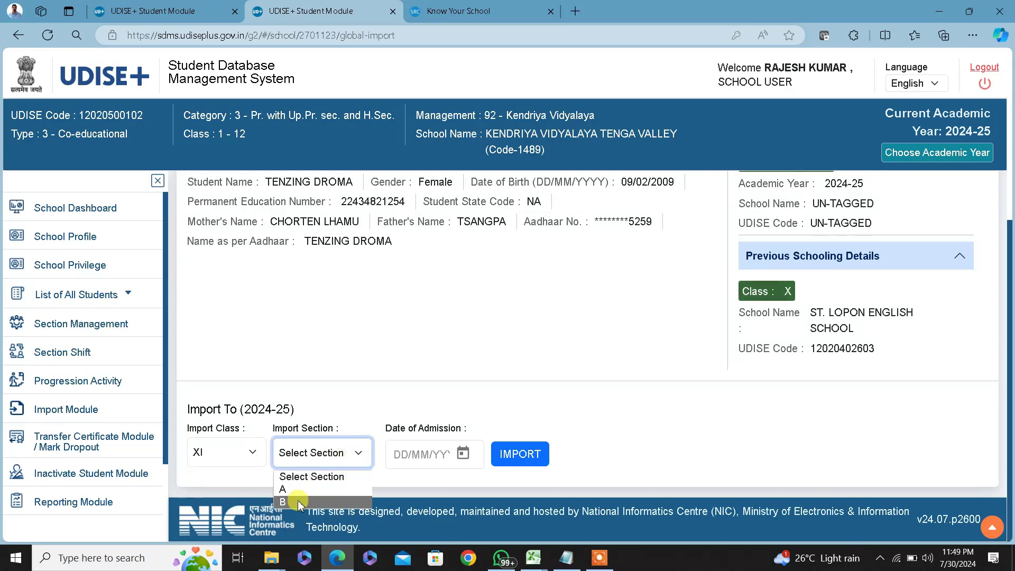
pyautogui.click(299, 502)
# Set Date of Admission to 07/06/2024, matching cell AD12 in Excel, and submit the import
pyautogui.click(426, 455)
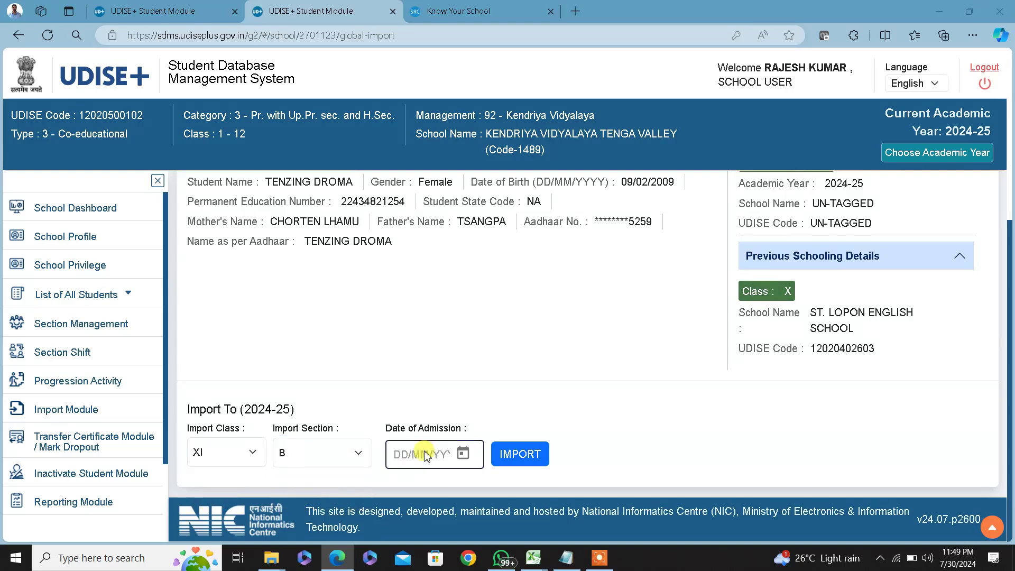
pyautogui.hotkey('alt', 'Tab')
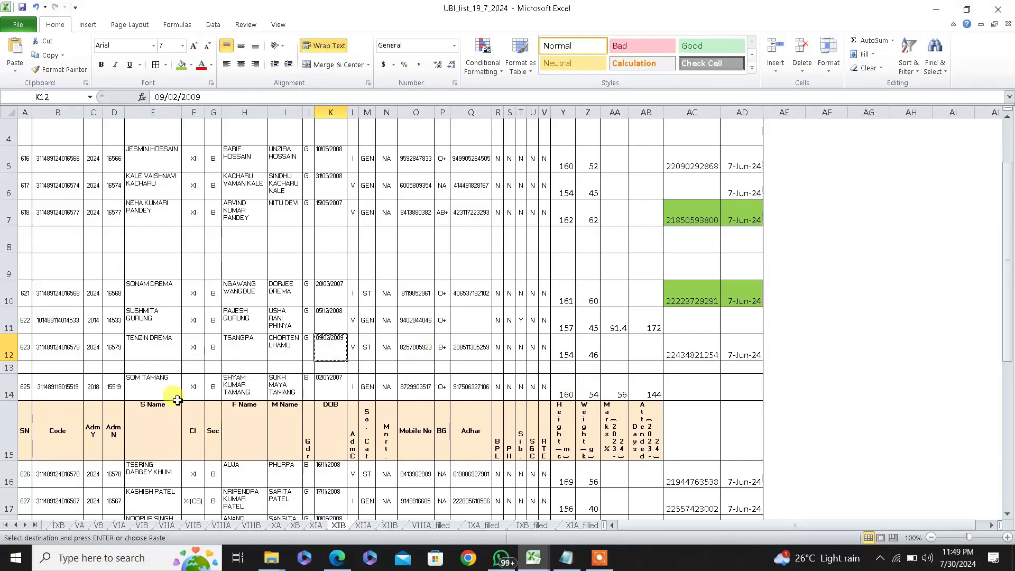
pyautogui.click(739, 351)
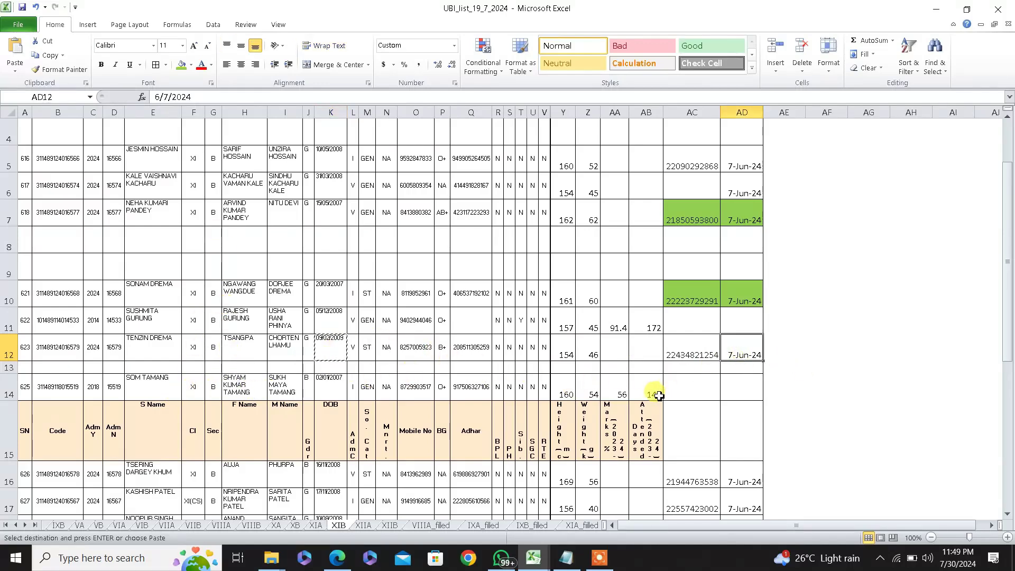
pyautogui.hotkey('alt', 'Tab')
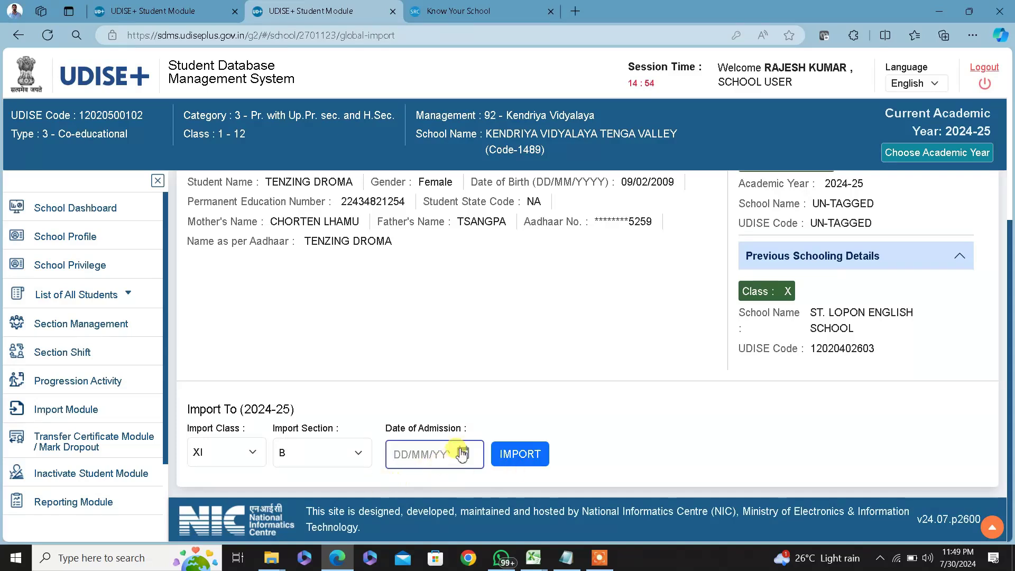
pyautogui.click(461, 454)
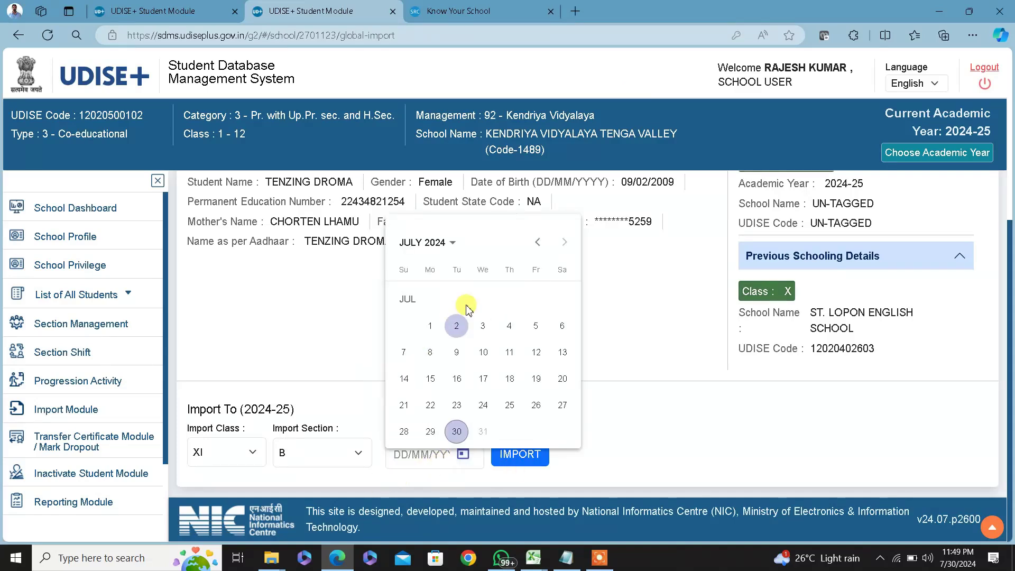
pyautogui.click(443, 243)
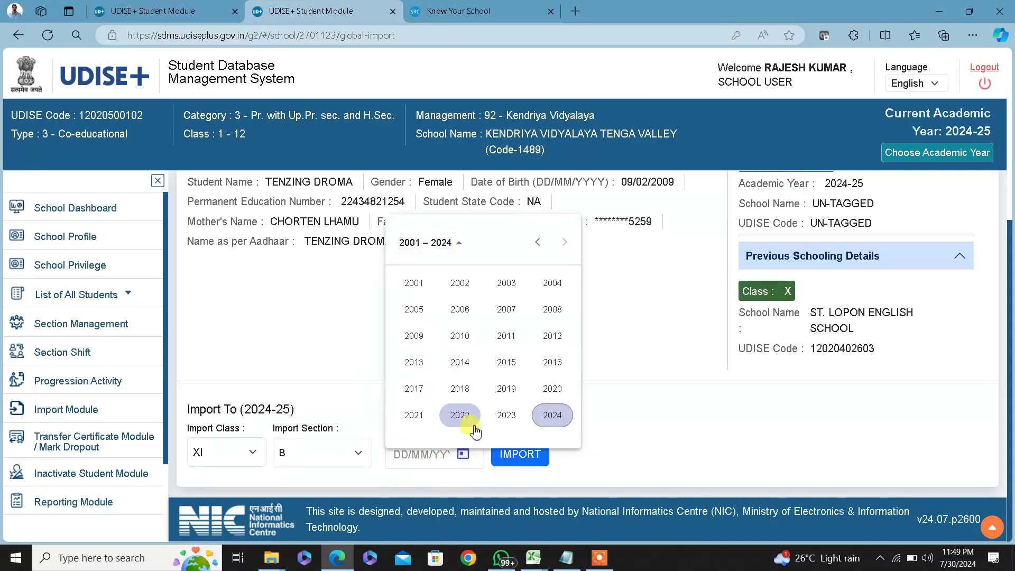
pyautogui.click(552, 415)
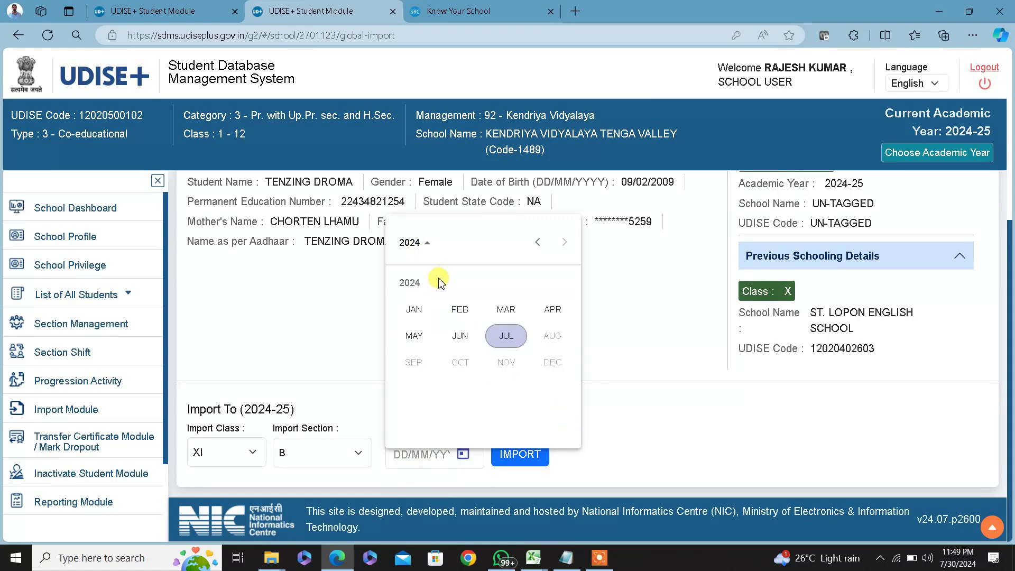
pyautogui.click(458, 336)
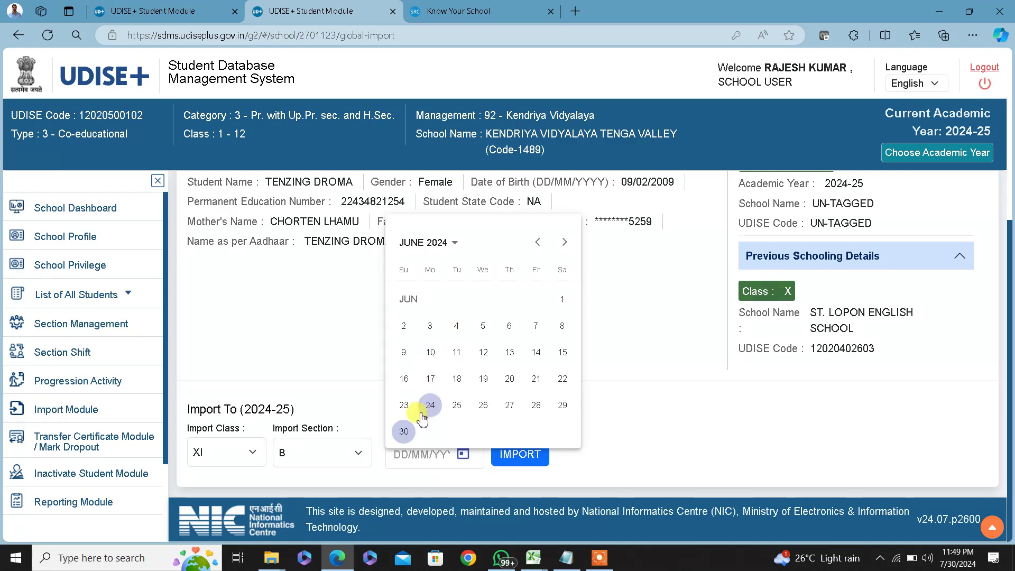
pyautogui.click(533, 327)
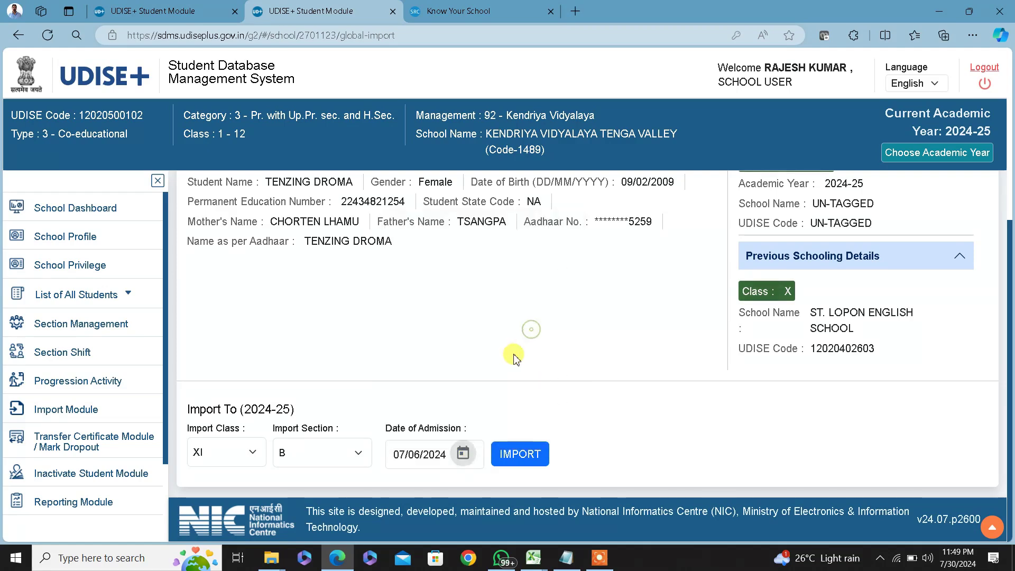
pyautogui.click(515, 456)
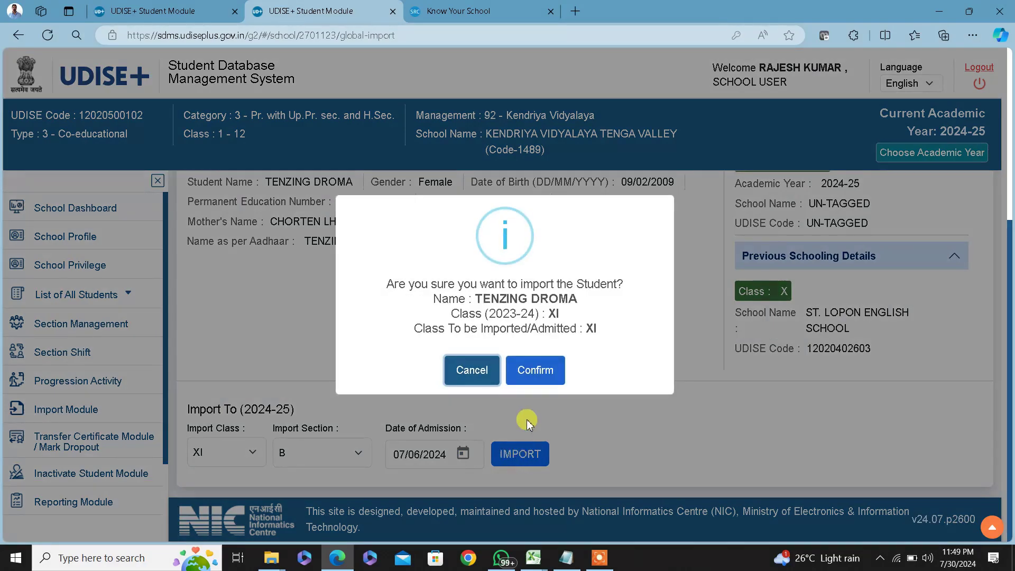
# Confirm the import, dismiss the success message and go back to the Import Module choices
pyautogui.click(535, 370)
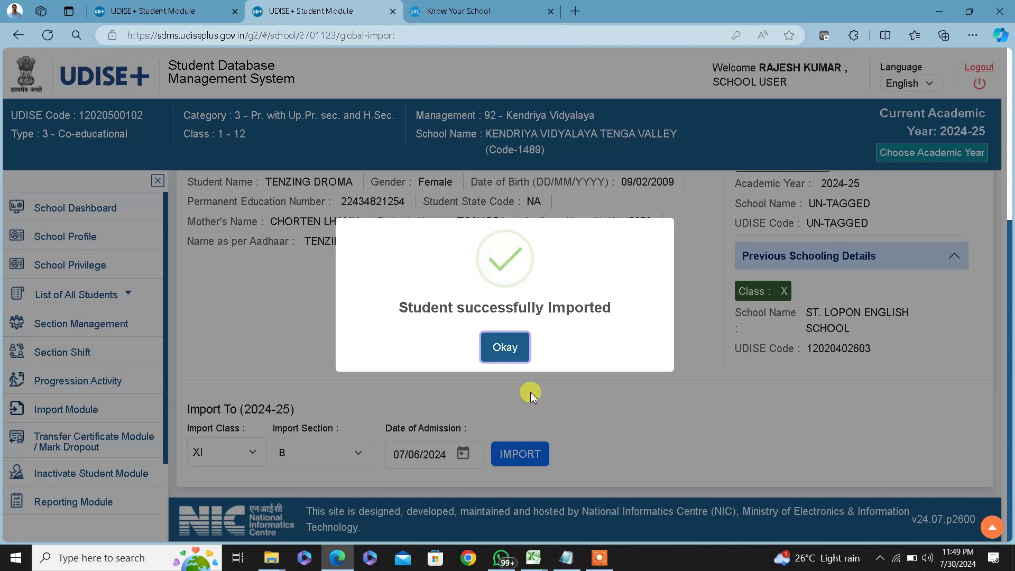
pyautogui.click(500, 349)
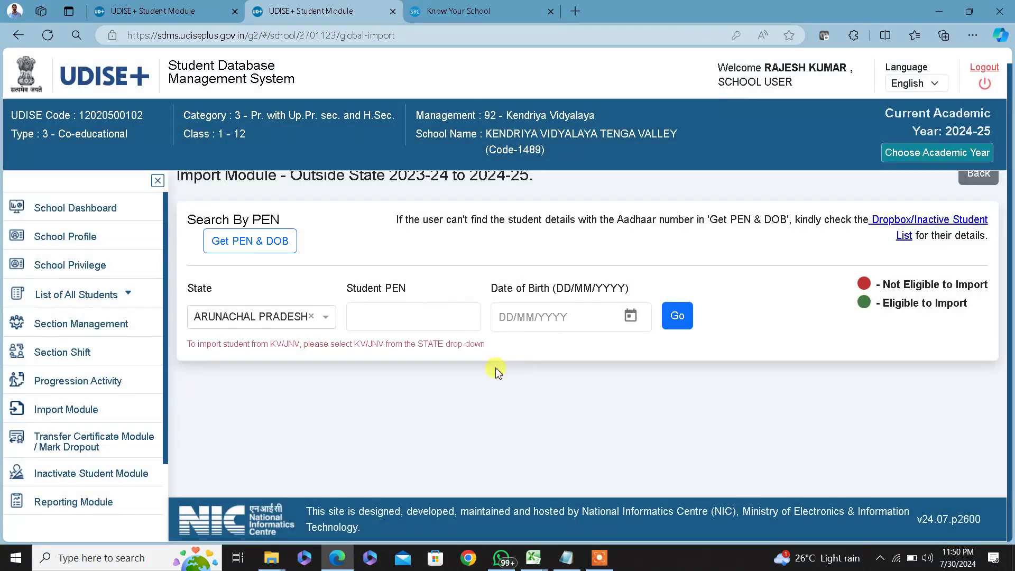
pyautogui.click(978, 178)
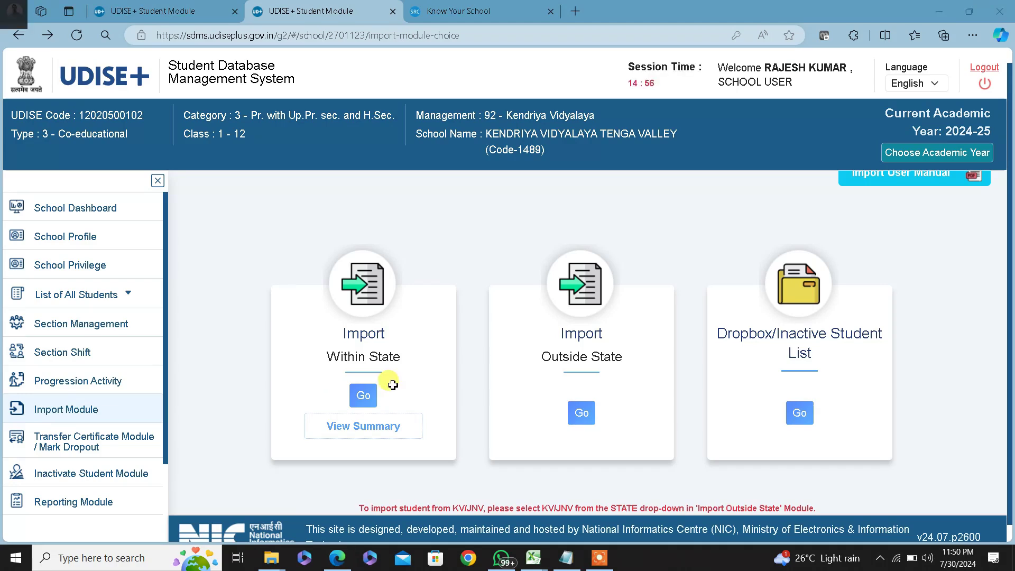
pyautogui.hotkey('alt', 'Tab')
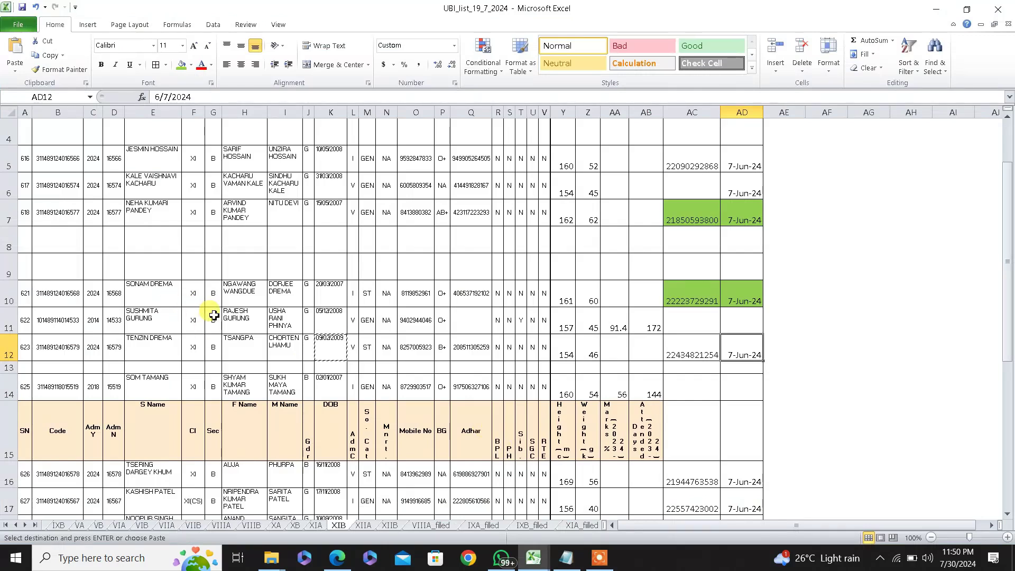
pyautogui.click(168, 191)
pyautogui.click(699, 188)
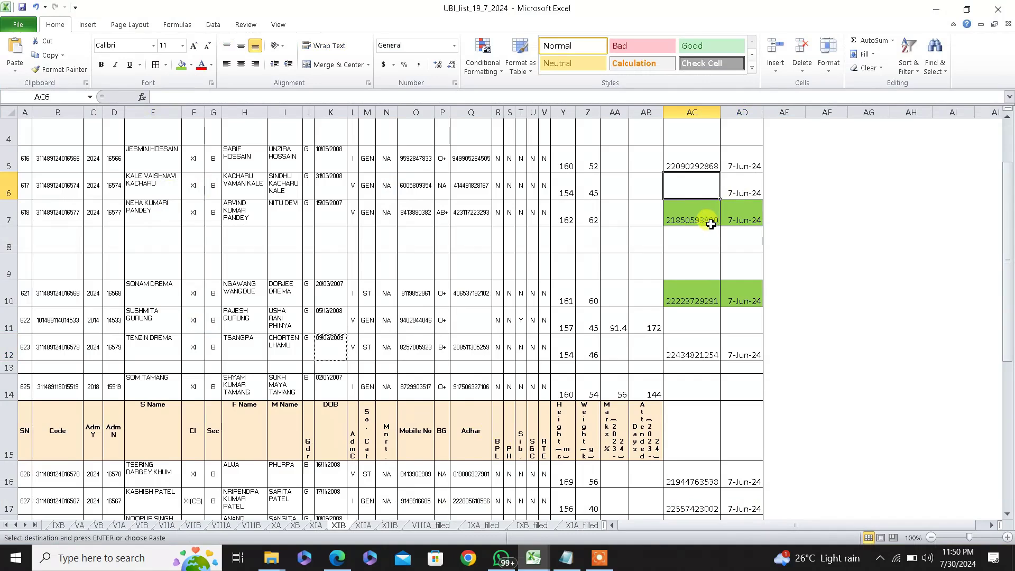
pyautogui.hotkey('alt', 'Tab')
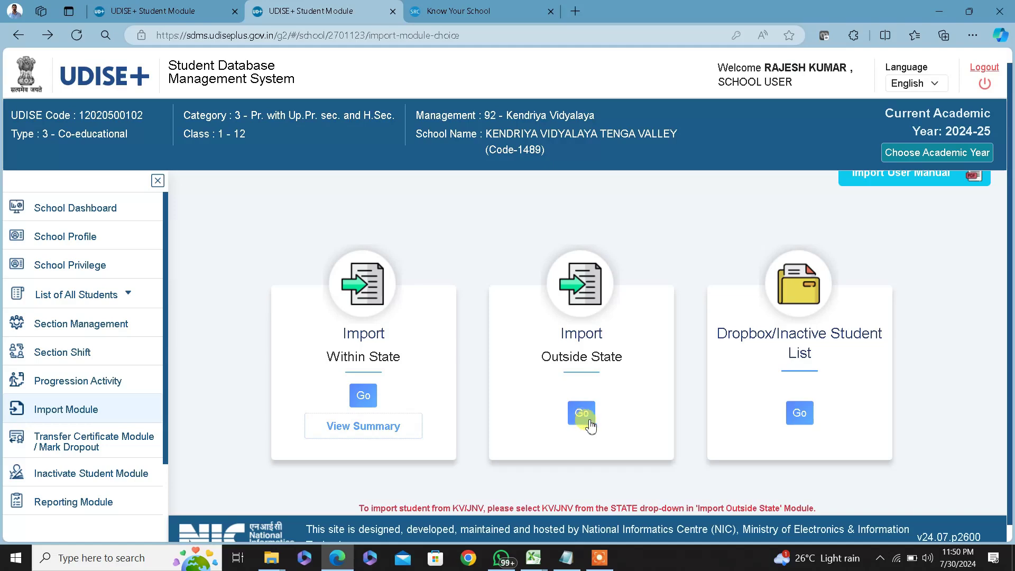
# Open the Get PEN & DOB lookup from the Outside State form and choose MAHARASHTRA
pyautogui.click(585, 414)
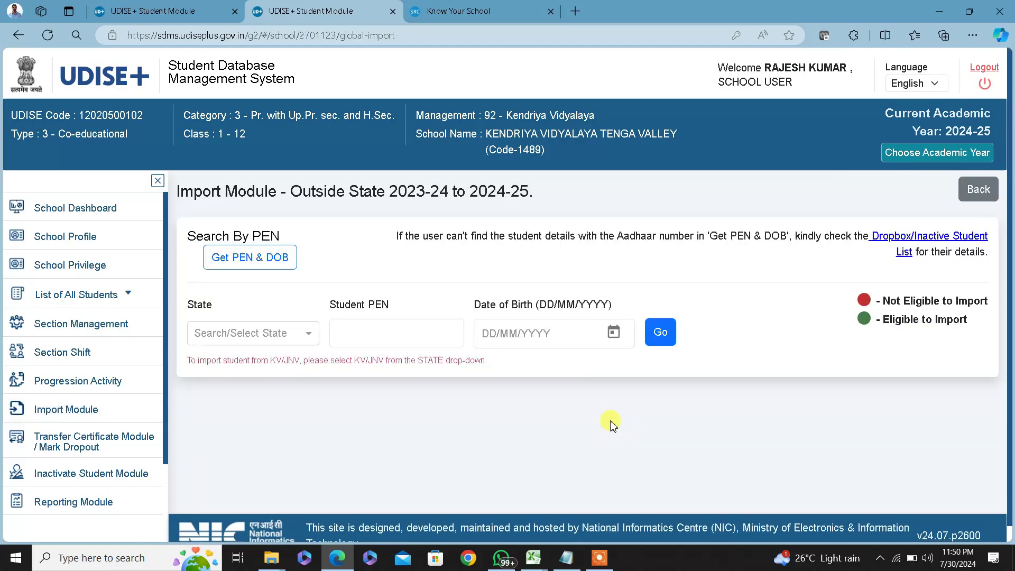
pyautogui.click(242, 266)
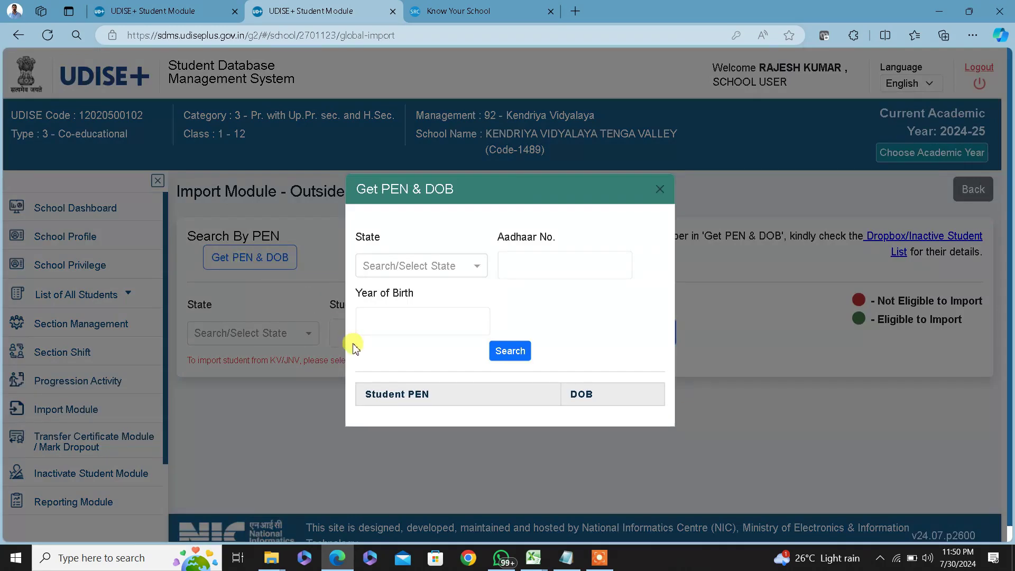
pyautogui.click(426, 268)
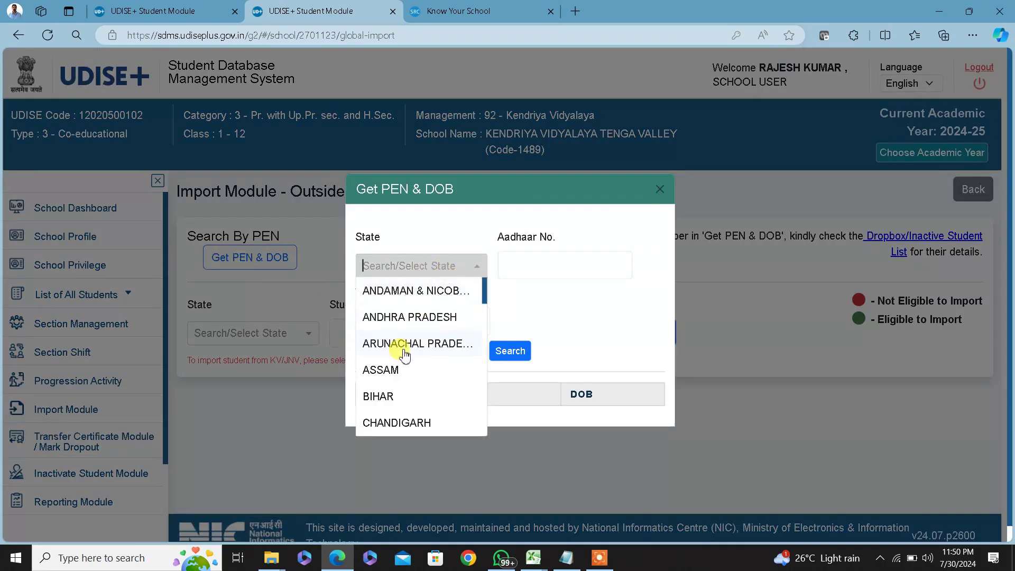
pyautogui.write('maha')
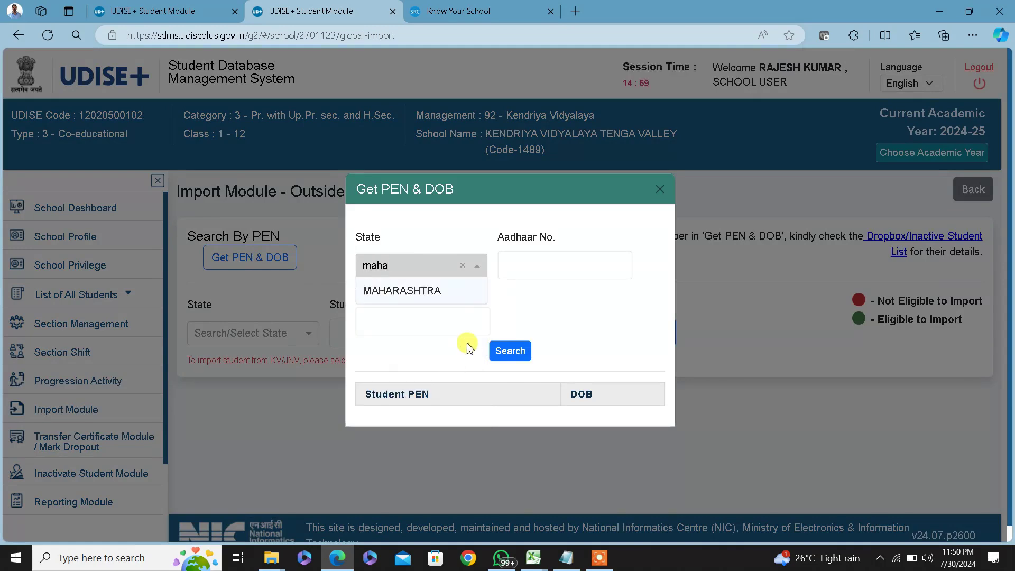
pyautogui.click(415, 294)
pyautogui.click(549, 263)
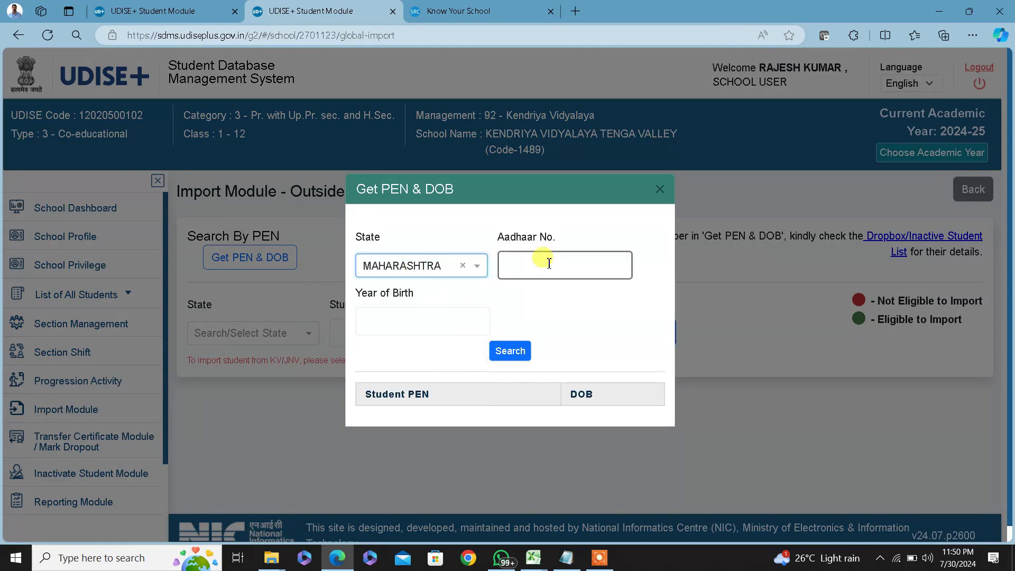
# Paste the student's Aadhaar number from cell Q6, enter birth year 2008 and search
pyautogui.hotkey('alt', 'Tab')
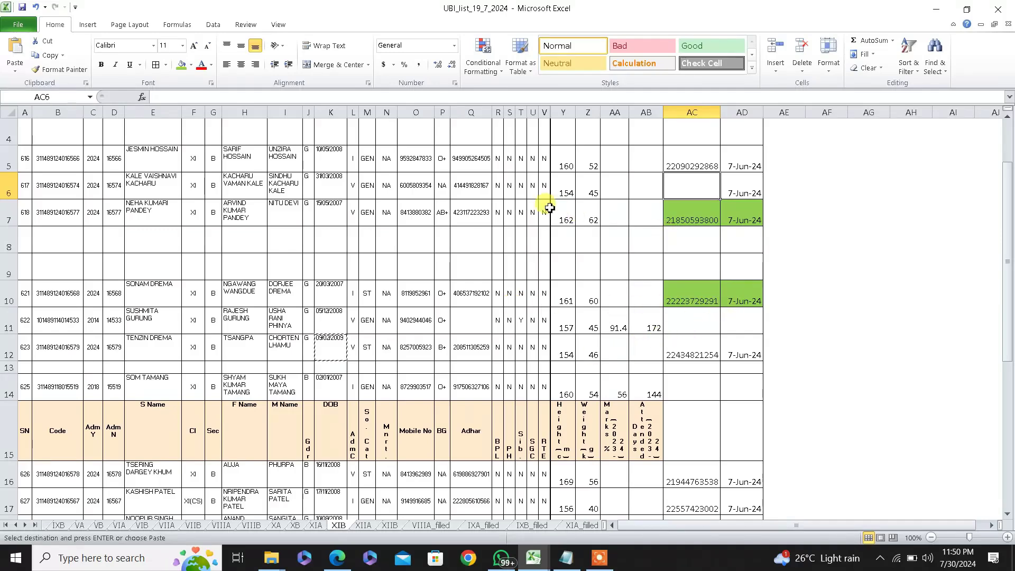
pyautogui.click(467, 190)
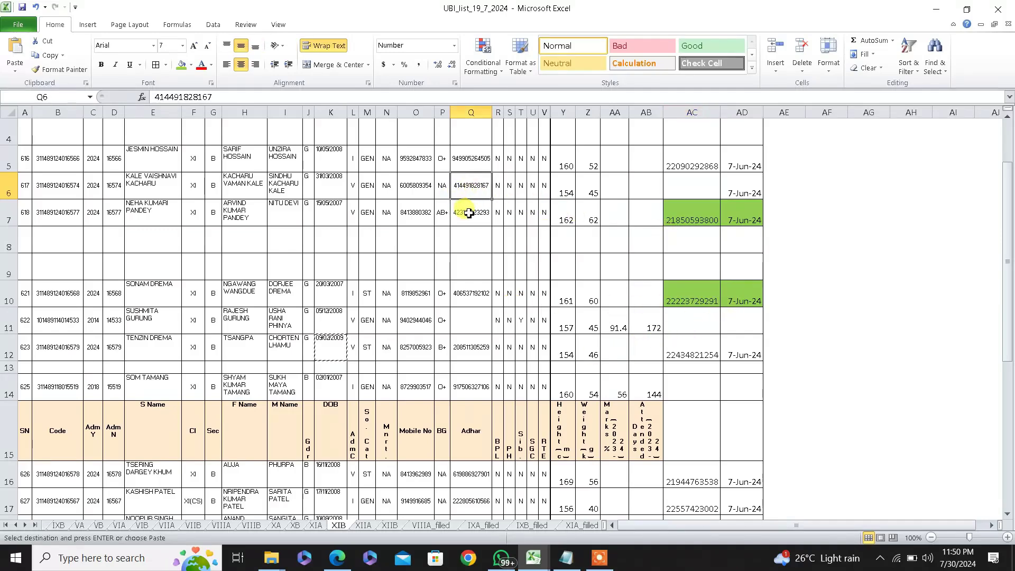
pyautogui.hotkey('alt', 'Tab')
pyautogui.hotkey('alt', 'Tab')
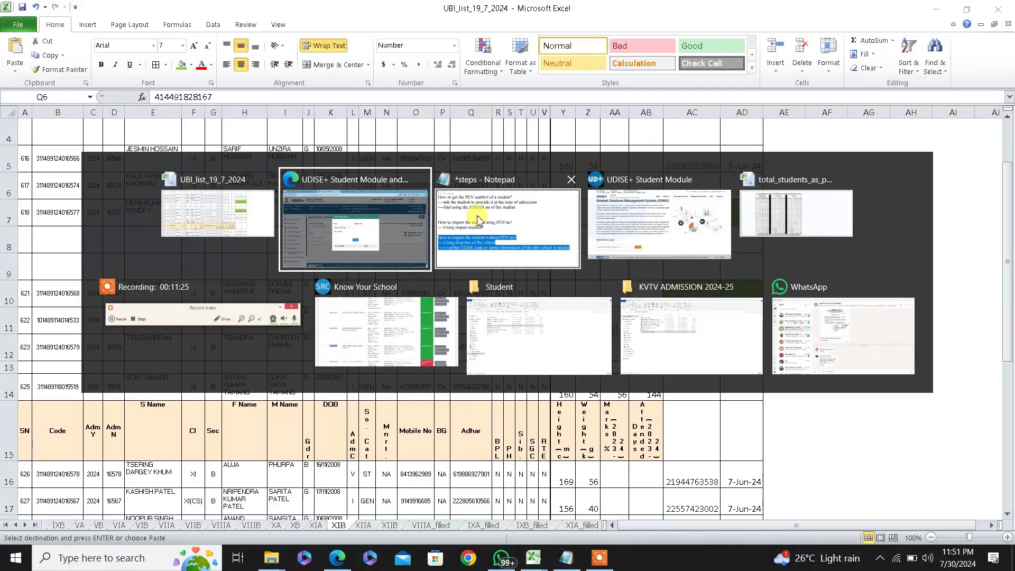
pyautogui.hotkey('ctrl', 'v')
pyautogui.click(394, 320)
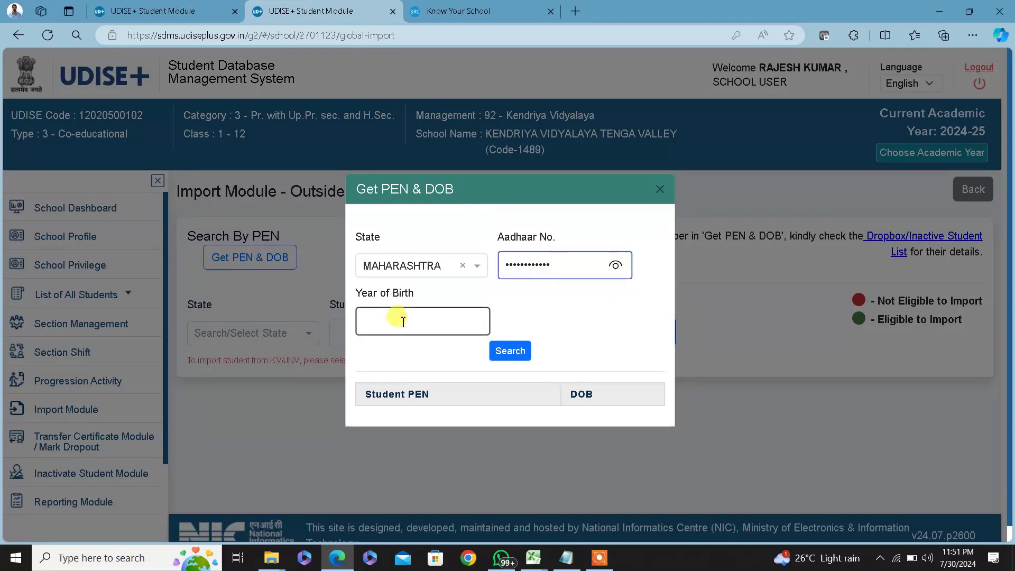
pyautogui.hotkey('alt', 'Tab')
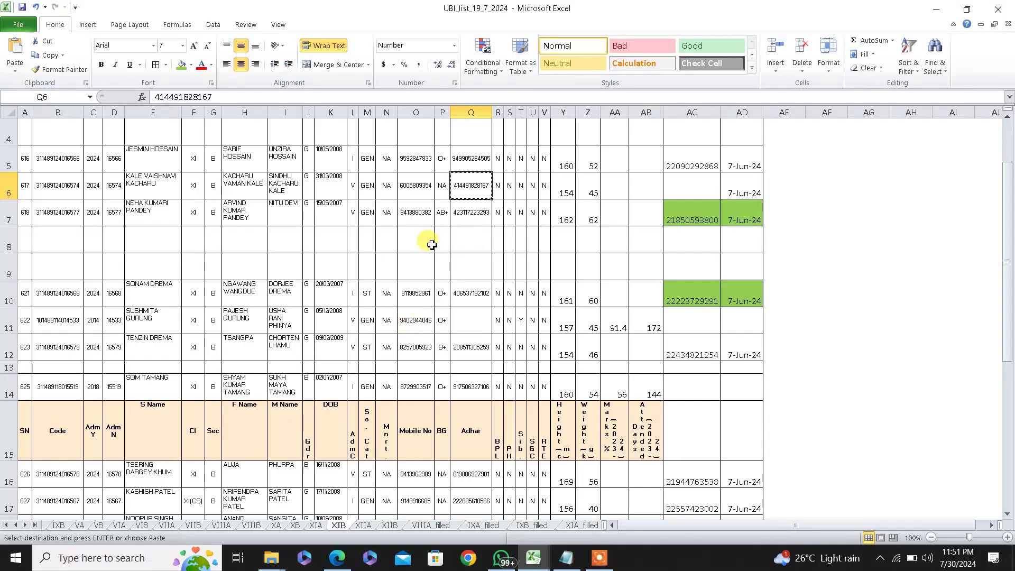
pyautogui.click(330, 189)
pyautogui.hotkey('alt', 'Tab')
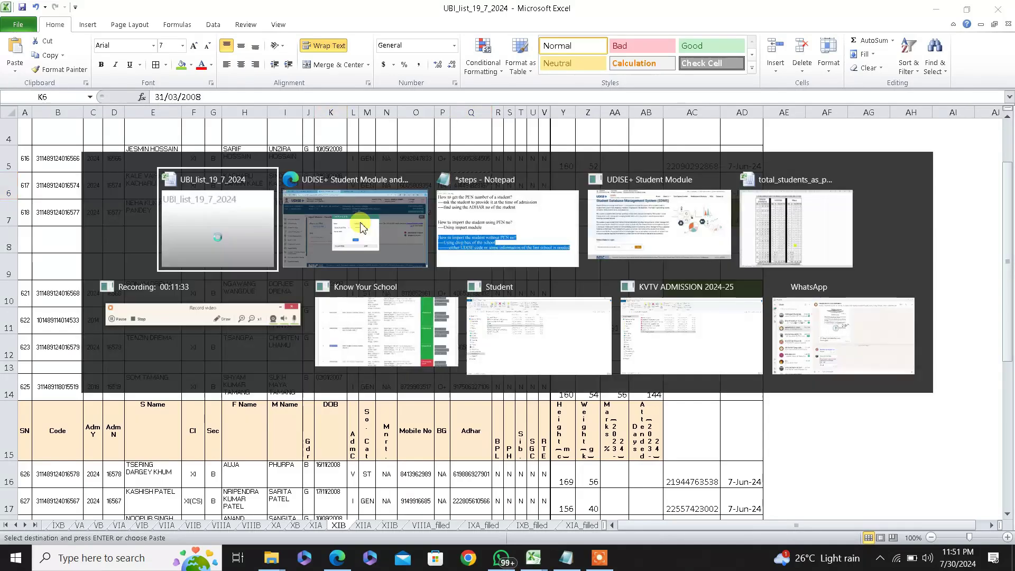
pyautogui.hotkey('alt', 'Tab')
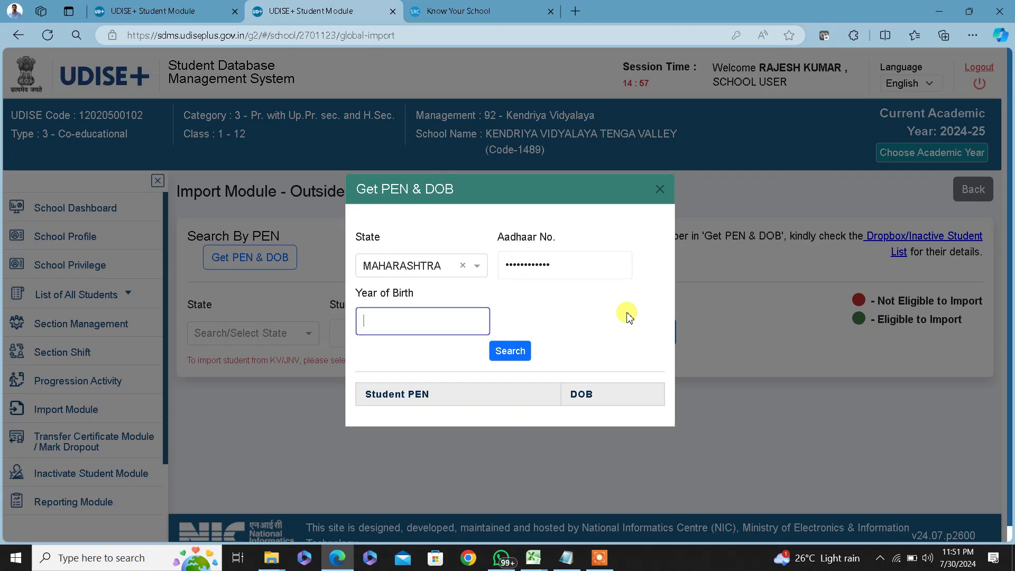
pyautogui.write('2008')
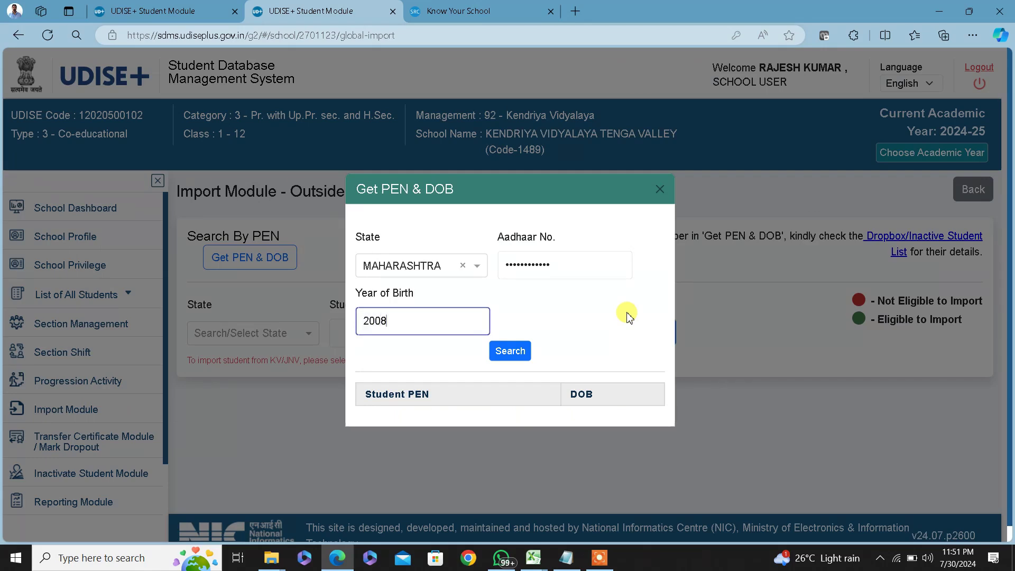
pyautogui.click(510, 351)
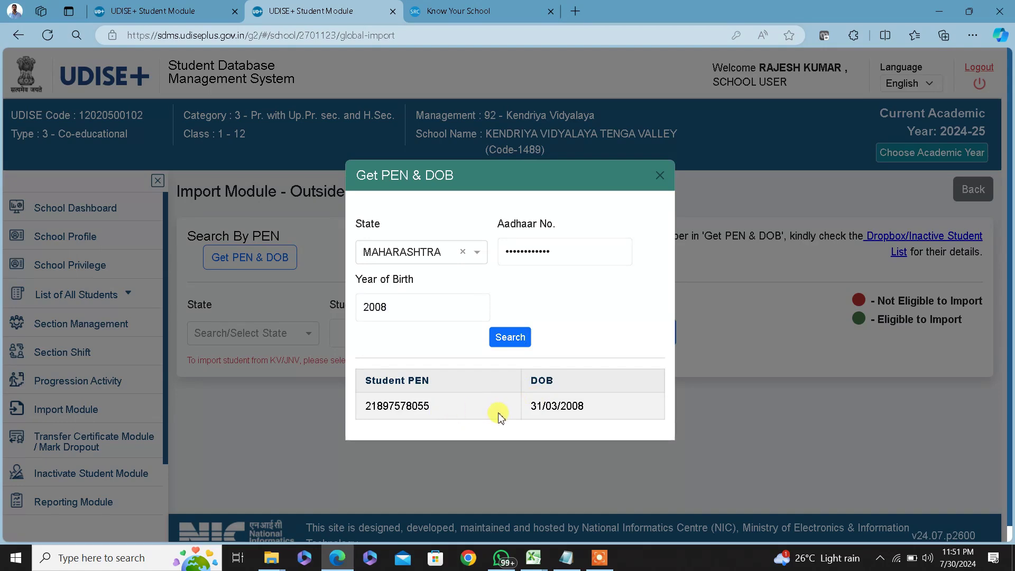
# Select and copy the returned PEN, then close the lookup
pyautogui.moveTo(431, 405); pyautogui.dragTo(342, 406)
pyautogui.click(448, 406)
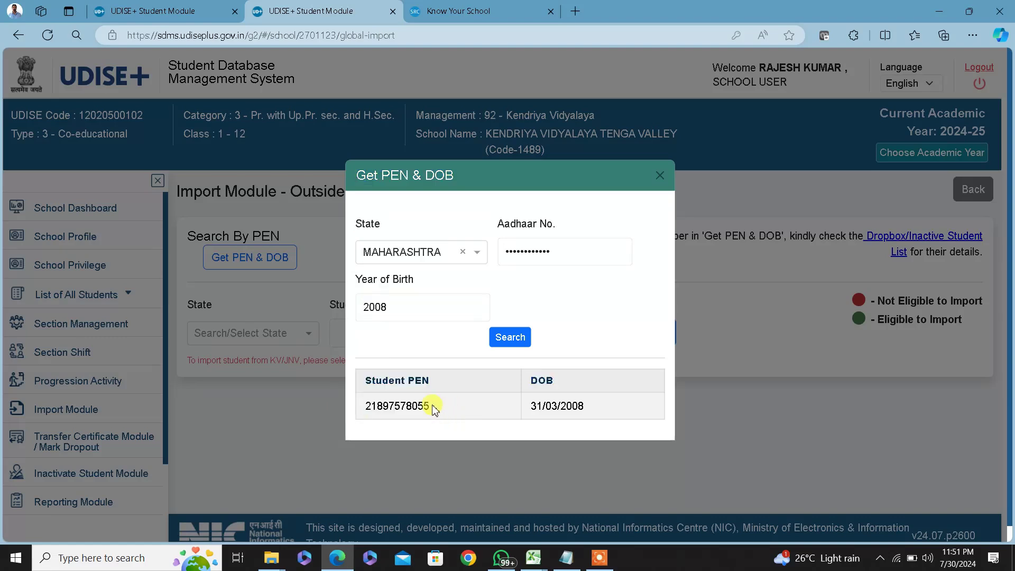
pyautogui.moveTo(433, 407); pyautogui.dragTo(358, 408)
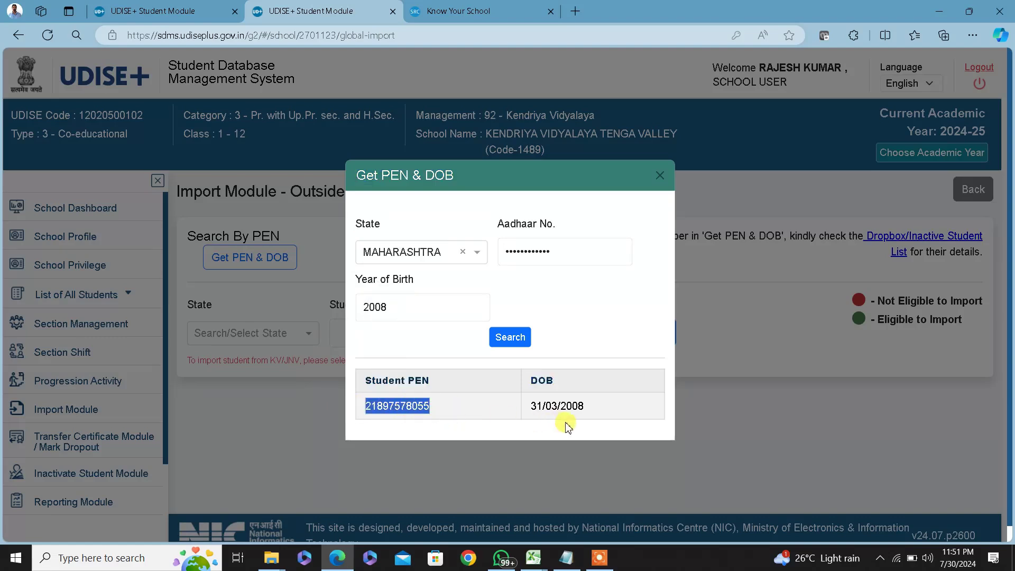
pyautogui.click(659, 174)
pyautogui.hotkey('alt', 'Tab')
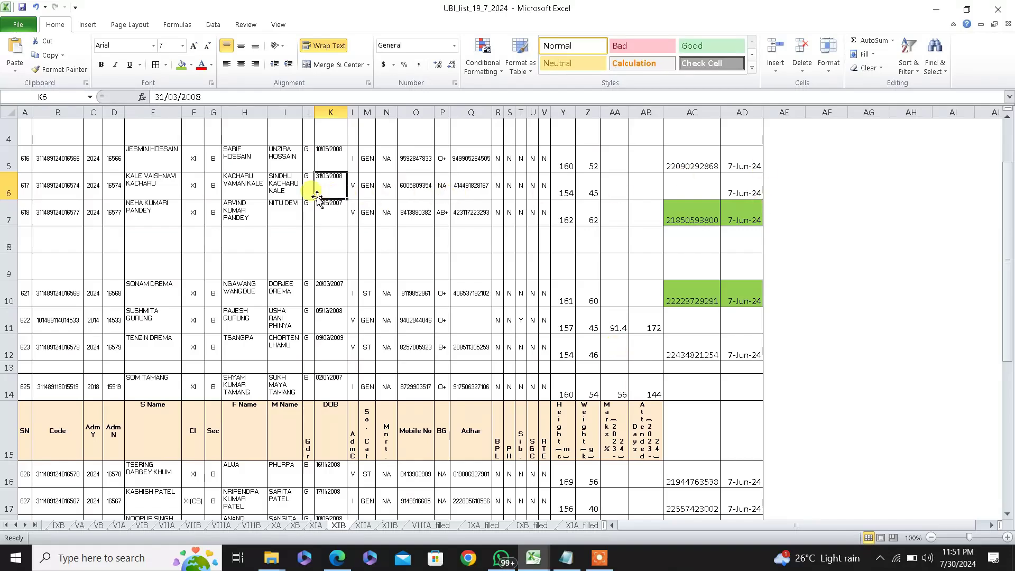
# Copy the date of birth from K6 and choose MAHARASHTRA as the state
pyautogui.hotkey('ctrl', 'c')
pyautogui.hotkey('alt', 'Tab')
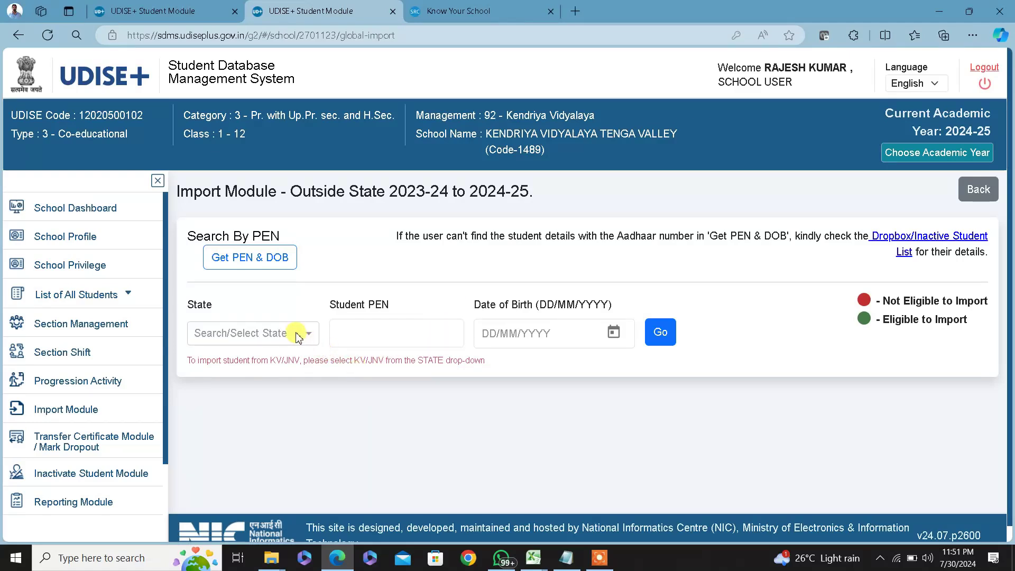
pyautogui.click(294, 333)
pyautogui.write('mha')
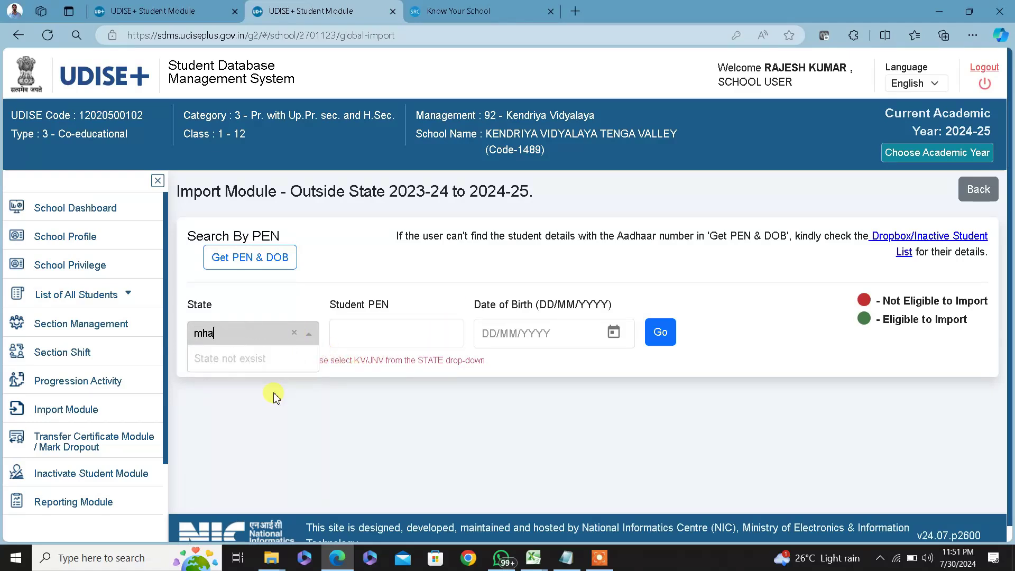
pyautogui.press('BackSpace')
pyautogui.press('BackSpace')
pyautogui.write('aha')
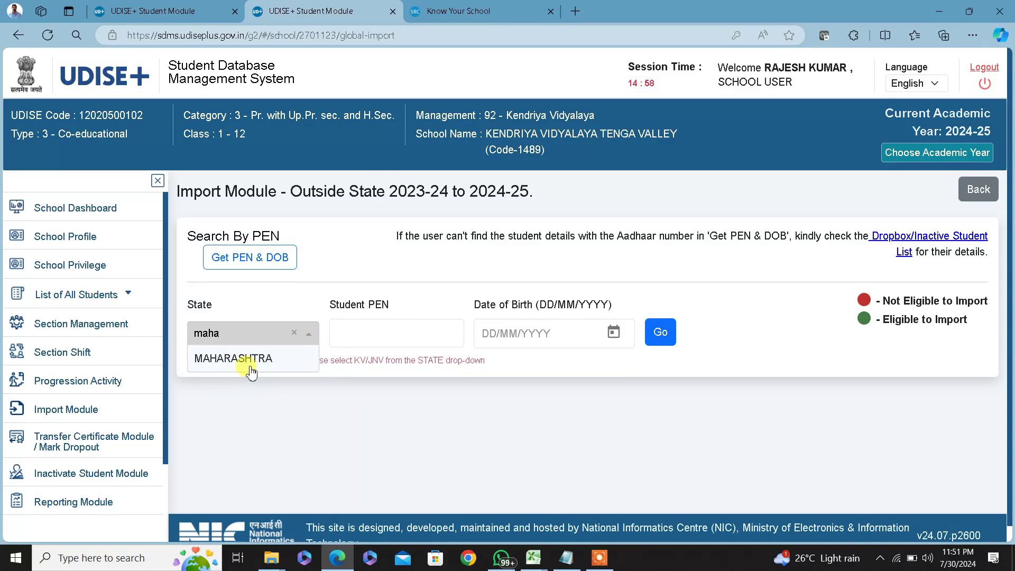
pyautogui.click(250, 360)
# Paste the student's PEN and date of birth, then run the search
pyautogui.click(372, 336)
pyautogui.hotkey('ctrl', 'v')
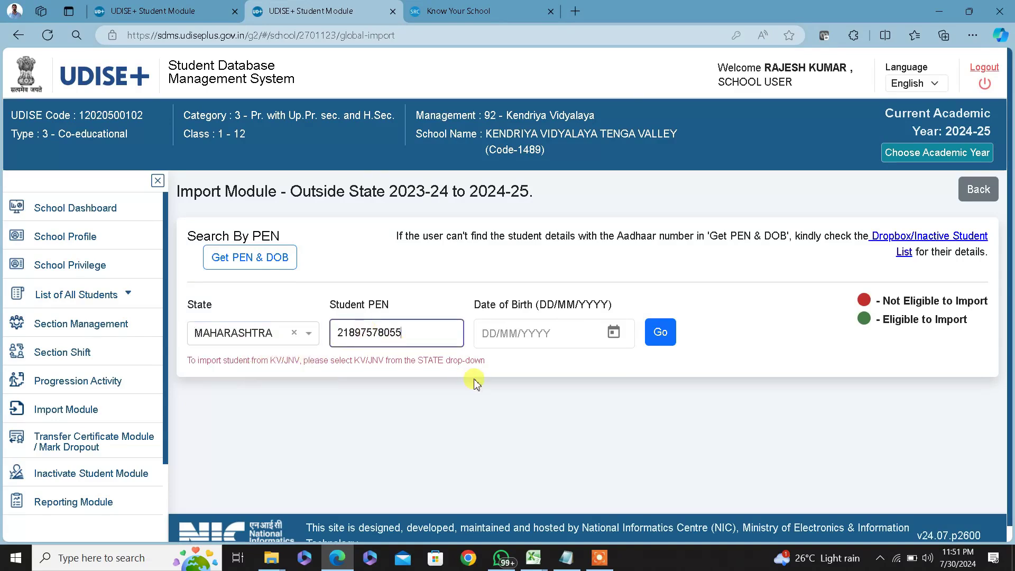
pyautogui.click(542, 333)
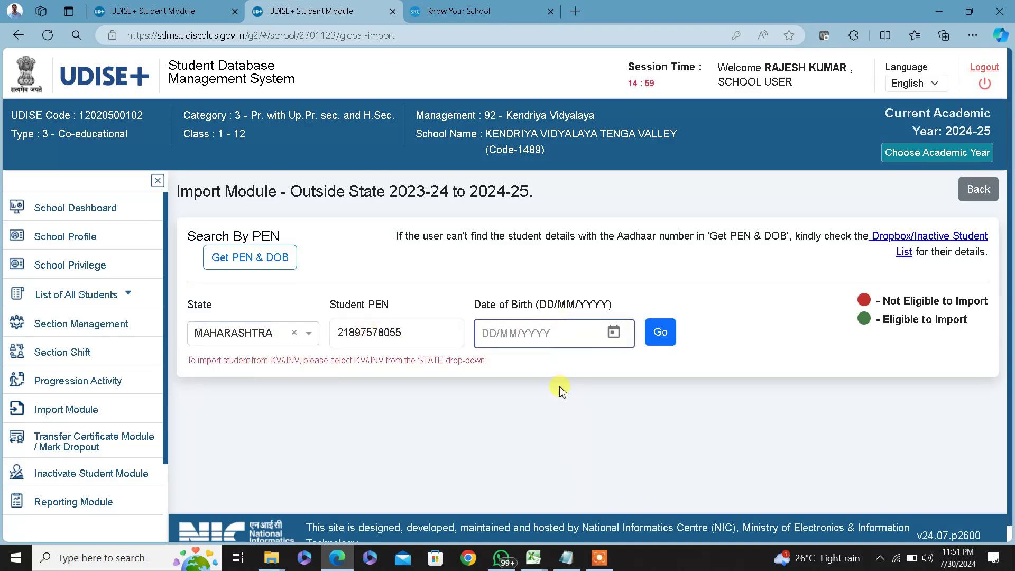
pyautogui.hotkey('alt', 'Tab')
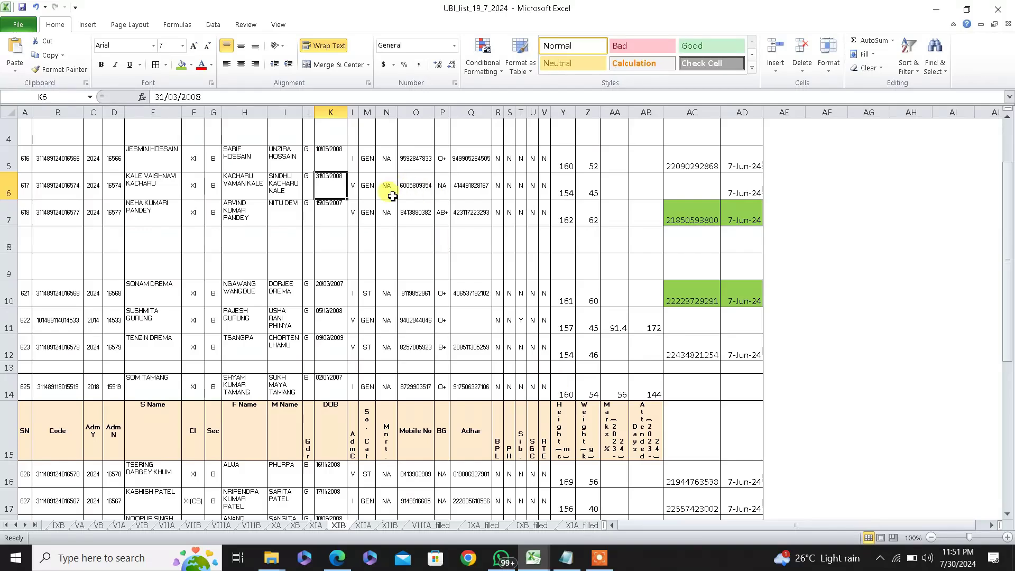
pyautogui.press('super')
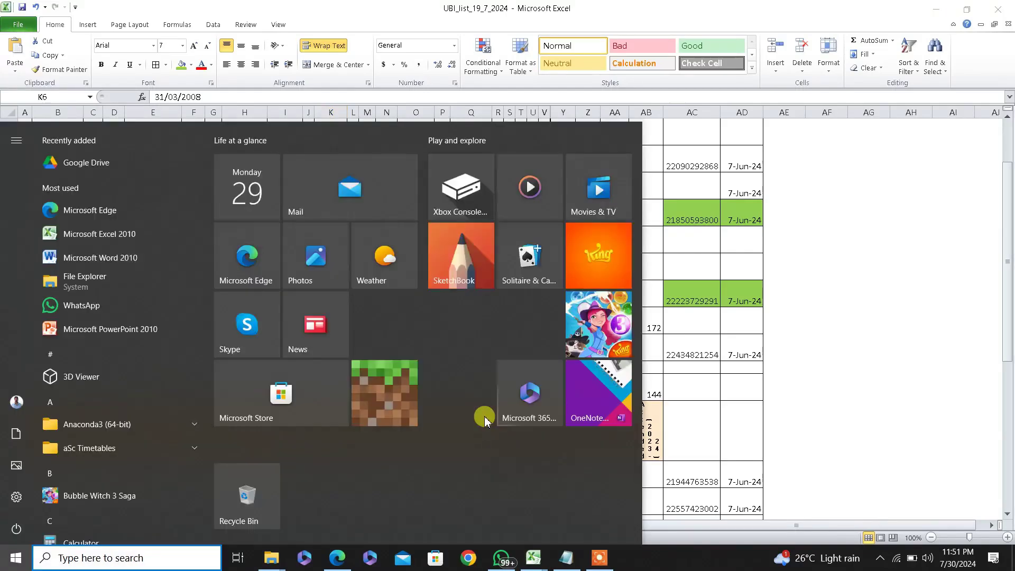
pyautogui.press('super')
pyautogui.hotkey('alt', 'Tab')
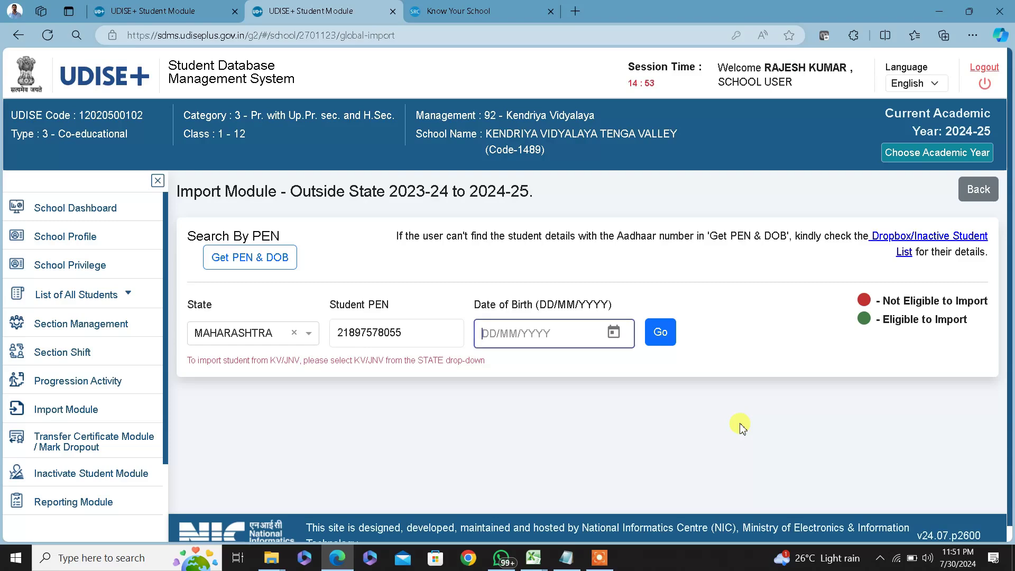
pyautogui.hotkey('ctrl', 'v')
pyautogui.click(672, 337)
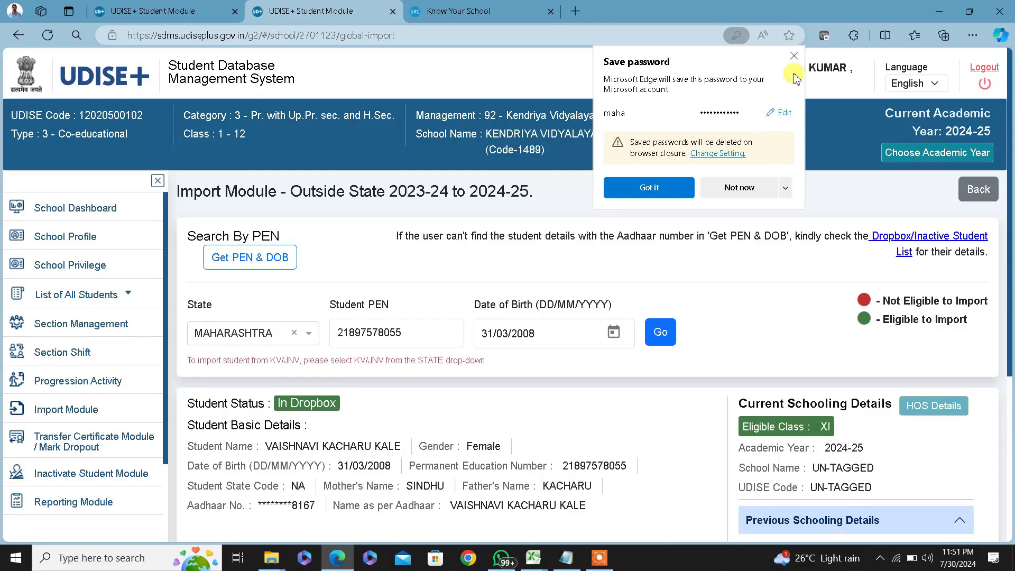
# Dismiss the save-password prompt and choose section B for the import
pyautogui.click(795, 56)
pyautogui.scroll(-3, 347, 539)
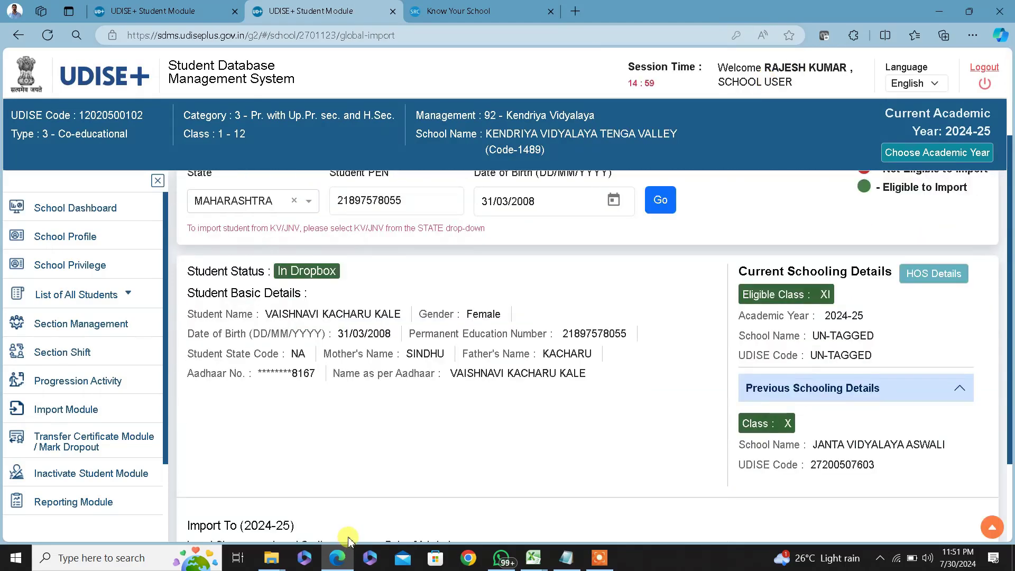
pyautogui.scroll(-3, 385, 519)
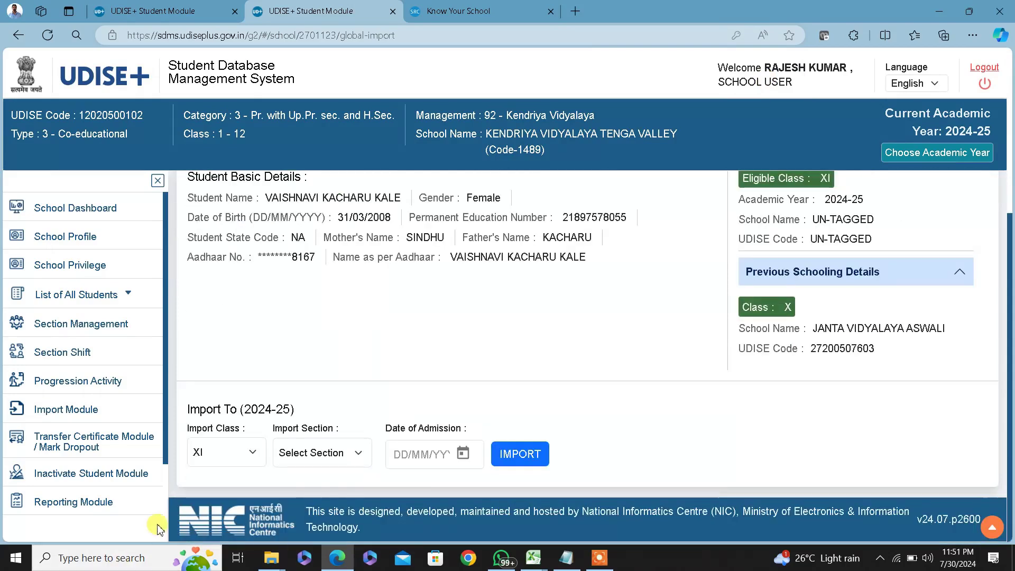
pyautogui.click(338, 454)
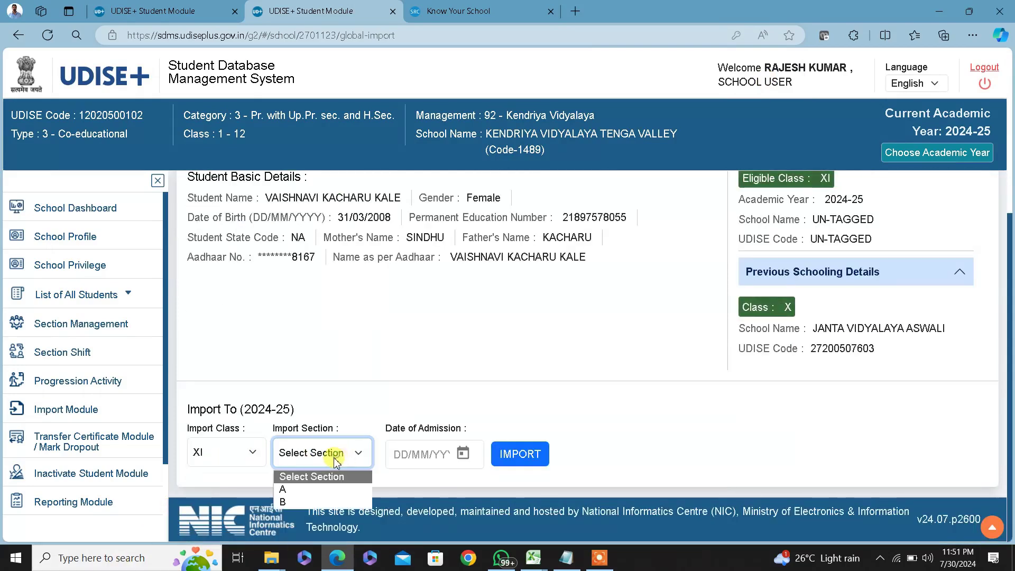
pyautogui.click(297, 504)
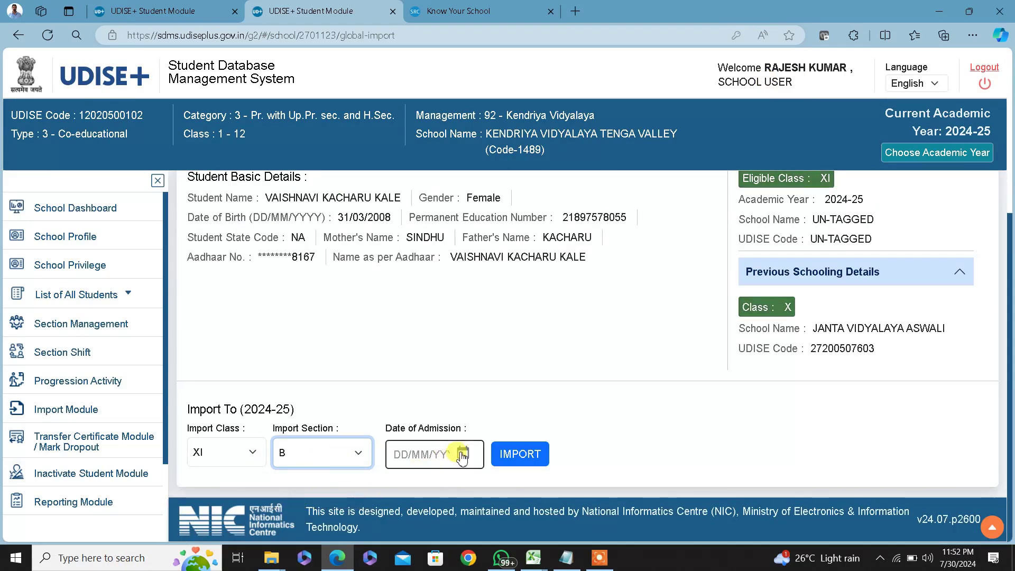
# Set the admission date to 07/06/2024 per cell AD6, then confirm the import
pyautogui.hotkey('alt', 'Tab')
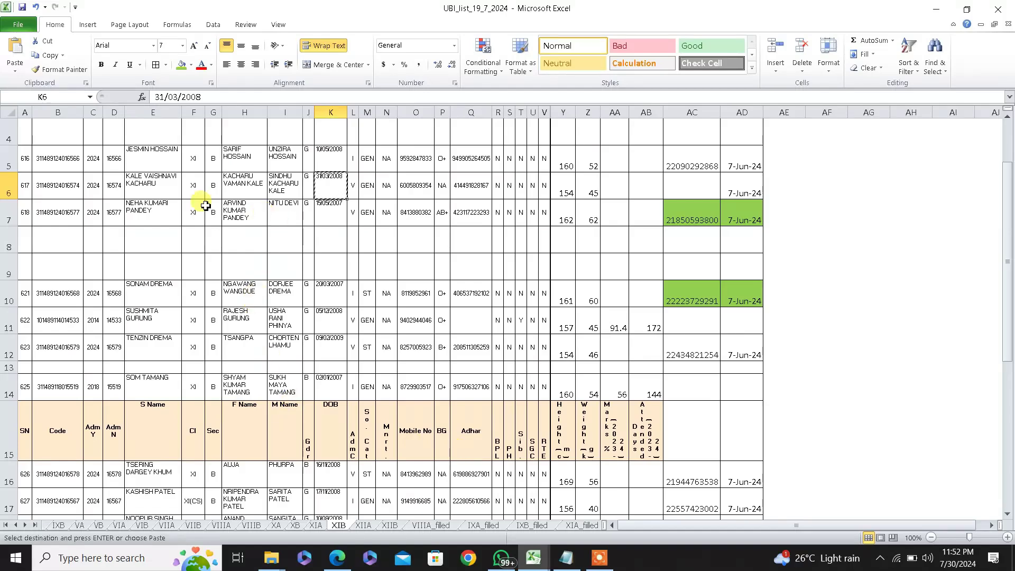
pyautogui.click(742, 191)
pyautogui.hotkey('alt', 'Tab')
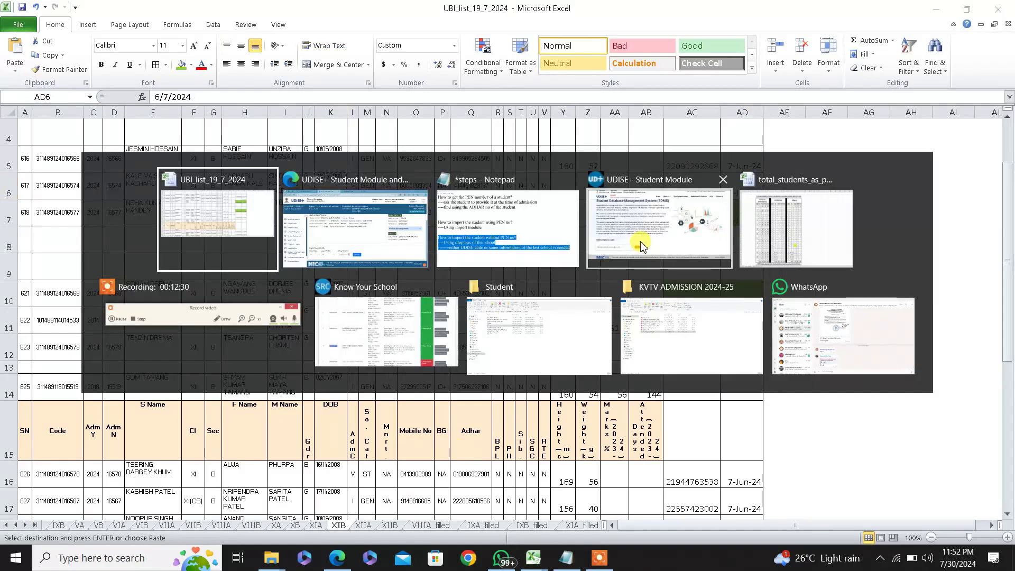
pyautogui.click(642, 246)
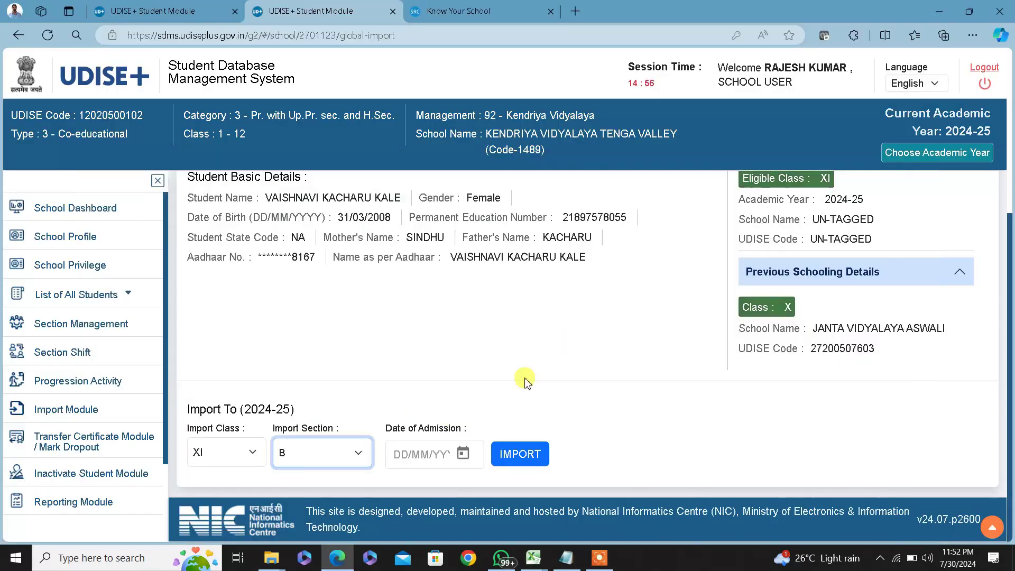
pyautogui.click(464, 456)
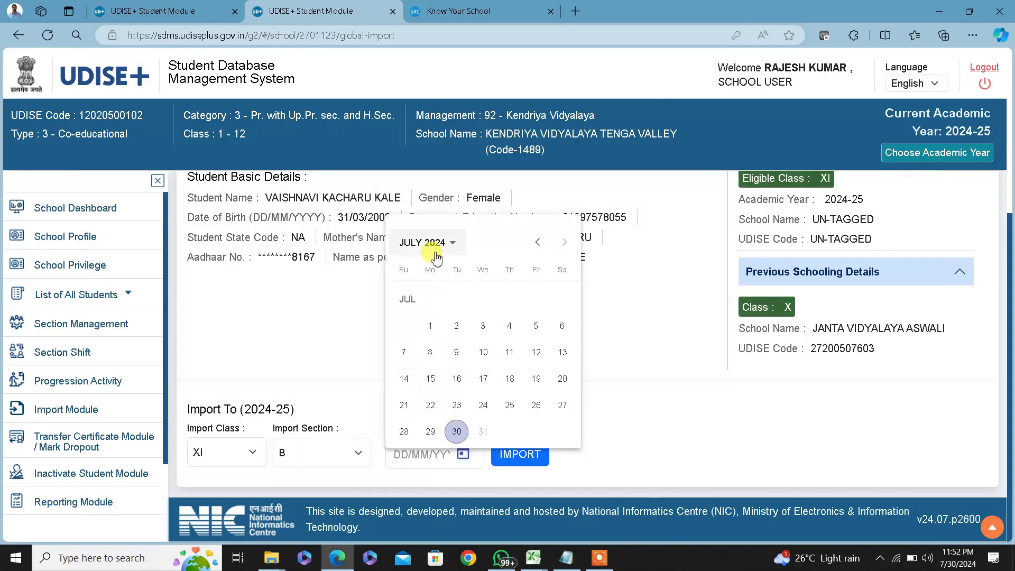
pyautogui.click(539, 243)
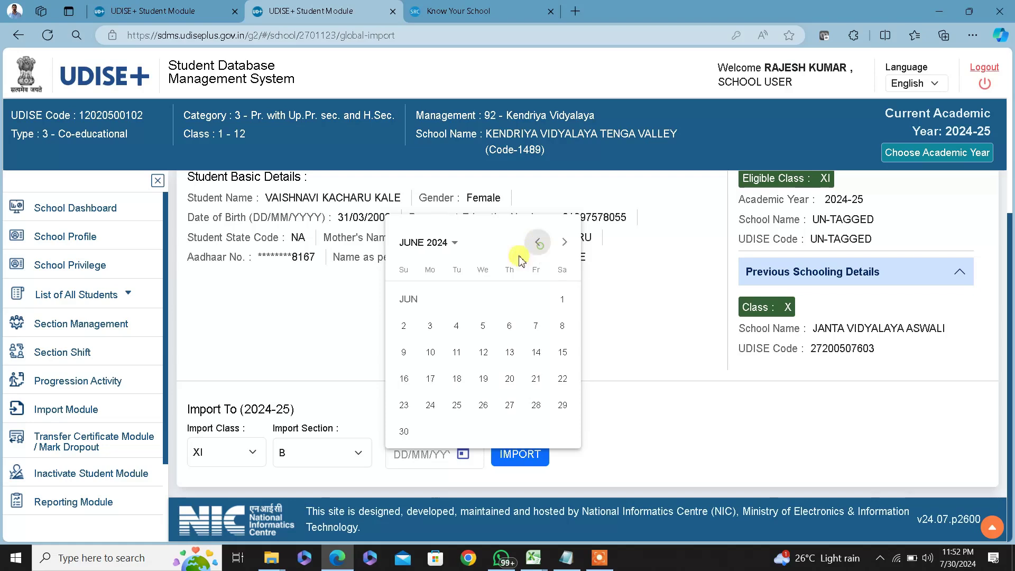
pyautogui.click(533, 333)
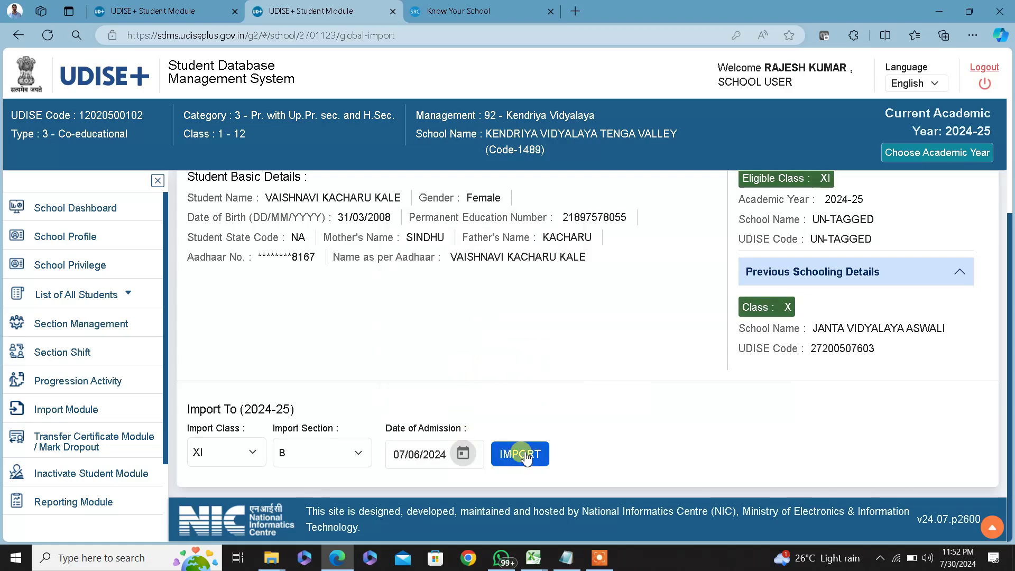
pyautogui.click(504, 444)
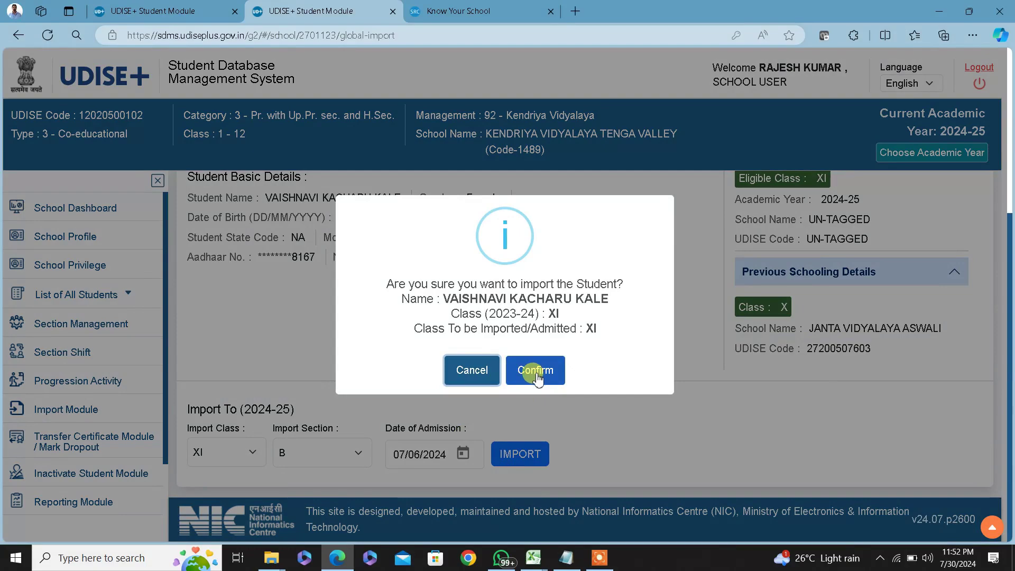
pyautogui.click(535, 372)
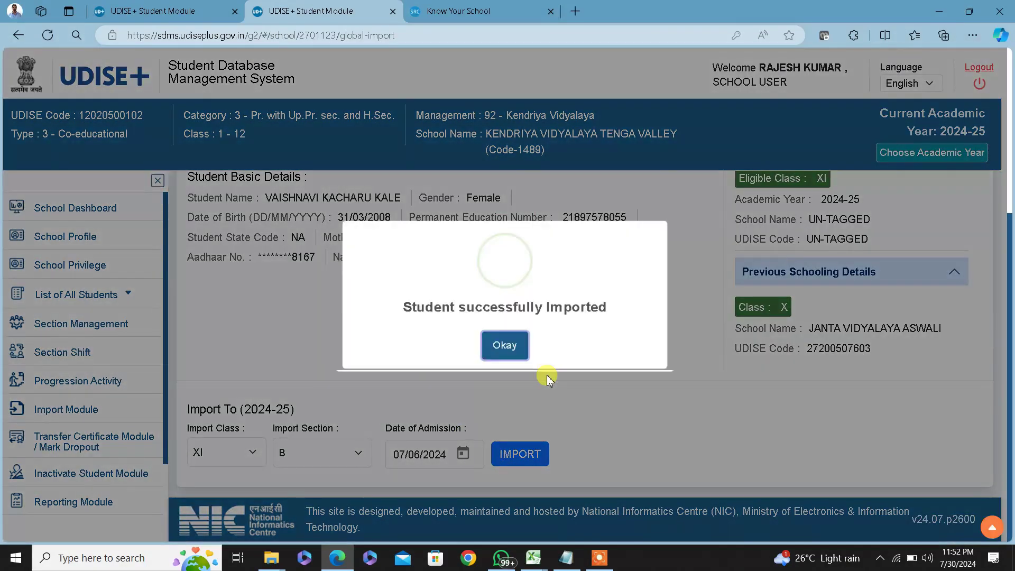
pyautogui.click(499, 351)
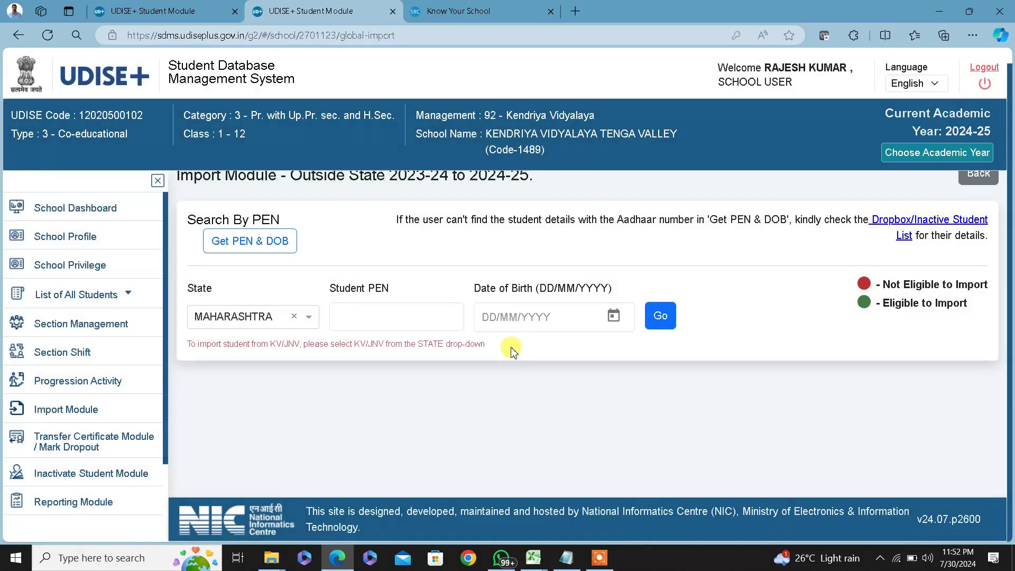
# Return to the Import Module choices and switch to the steps notes in Notepad
pyautogui.click(981, 177)
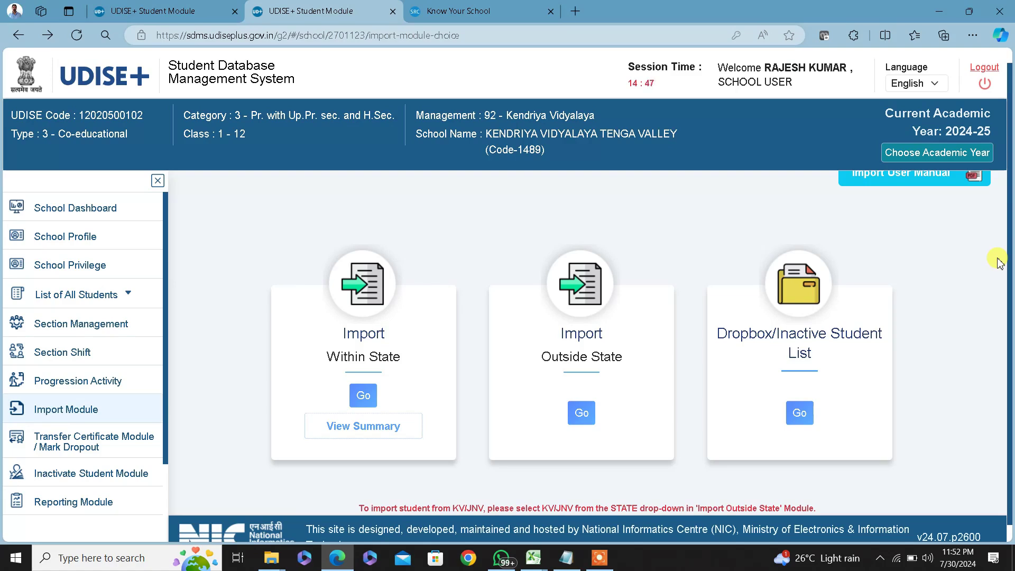
pyautogui.hotkey('alt', 'Tab')
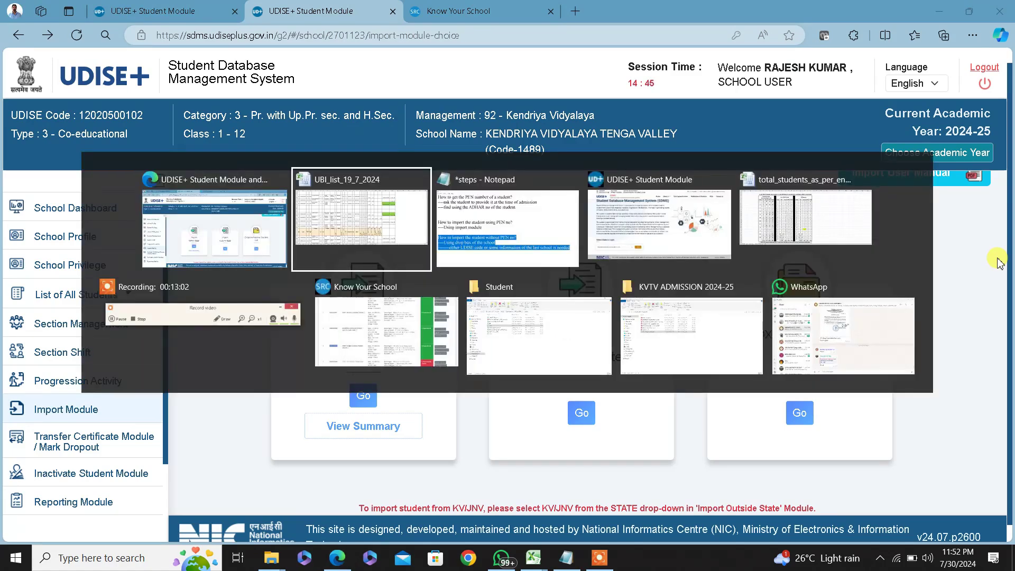
pyautogui.hotkey('alt', 'Tab')
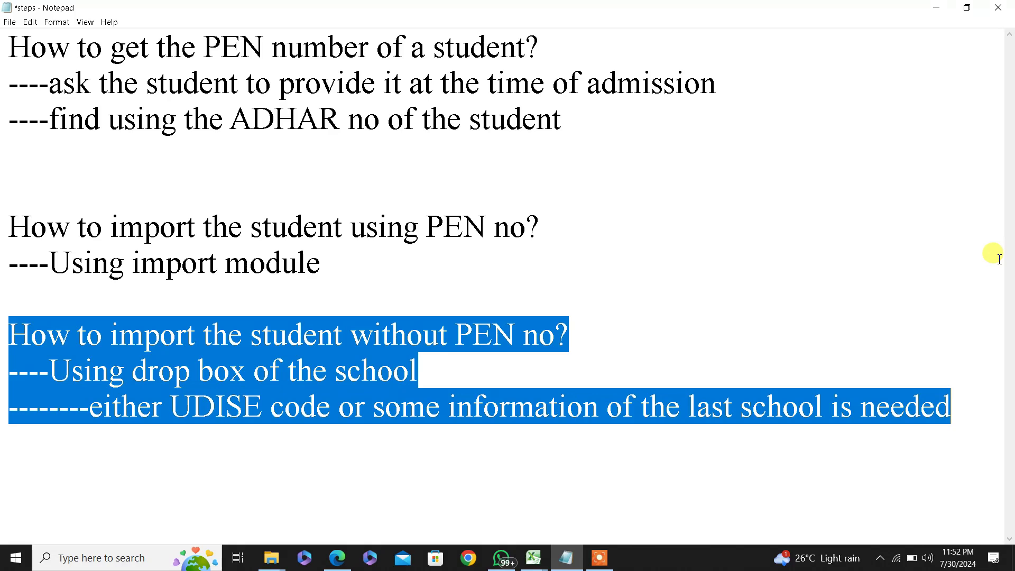
# Copy the next student's PEN from cell AC26 in Excel and return to the UDISE+ page
pyautogui.hotkey('alt', 'Tab')
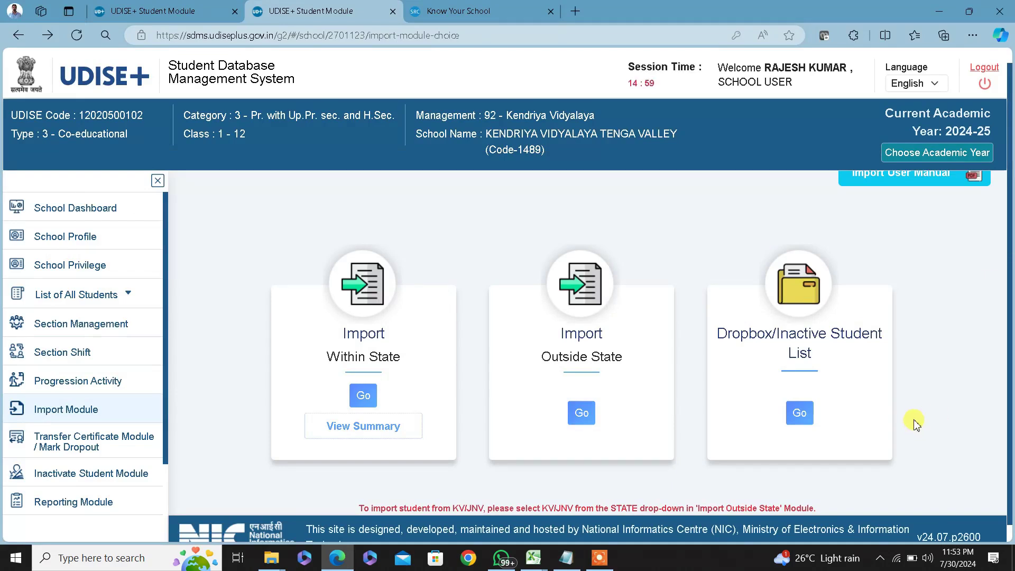
pyautogui.hotkey('alt', 'Tab')
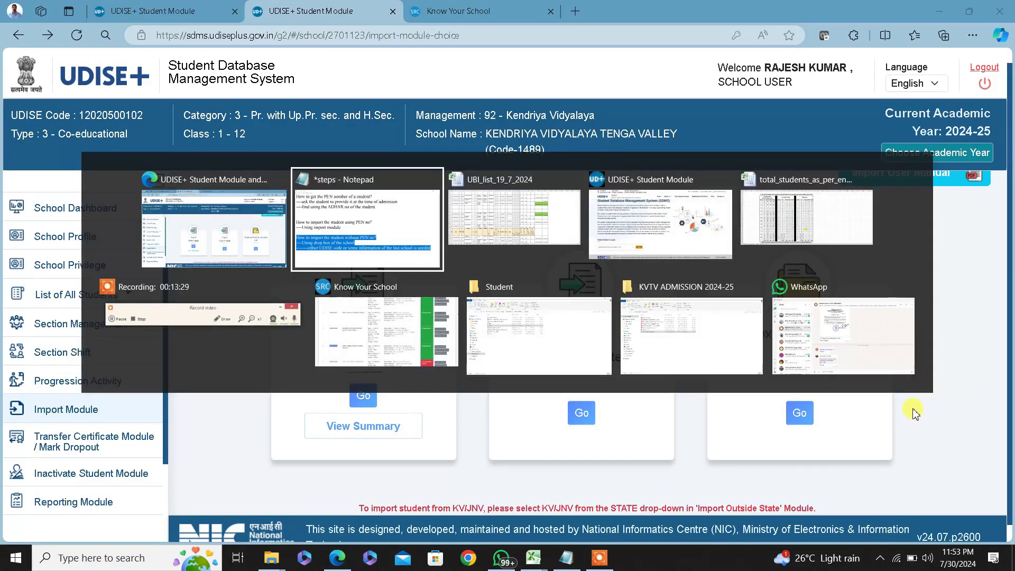
pyautogui.hotkey('alt', 'Tab')
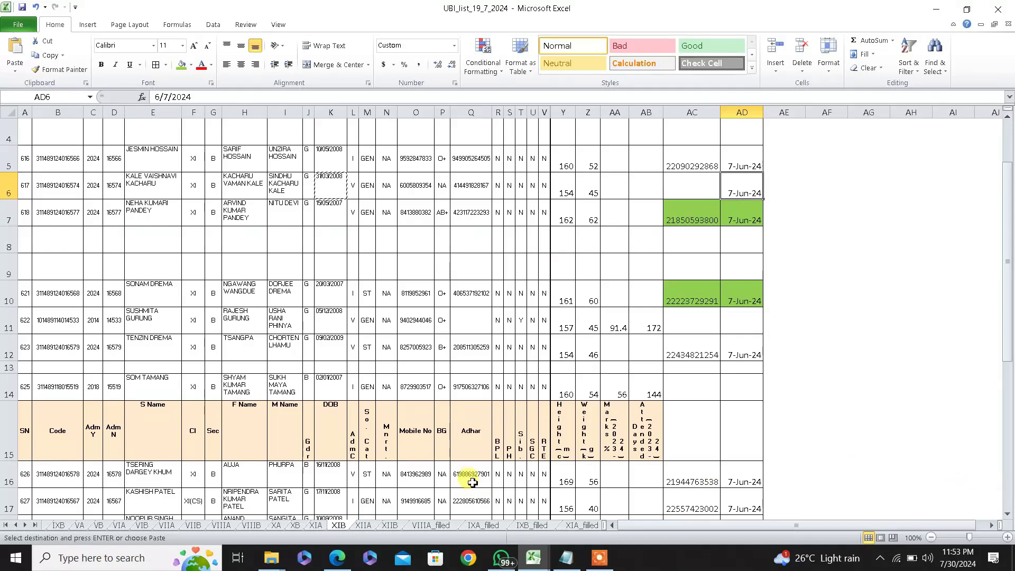
pyautogui.scroll(-5, 558, 460)
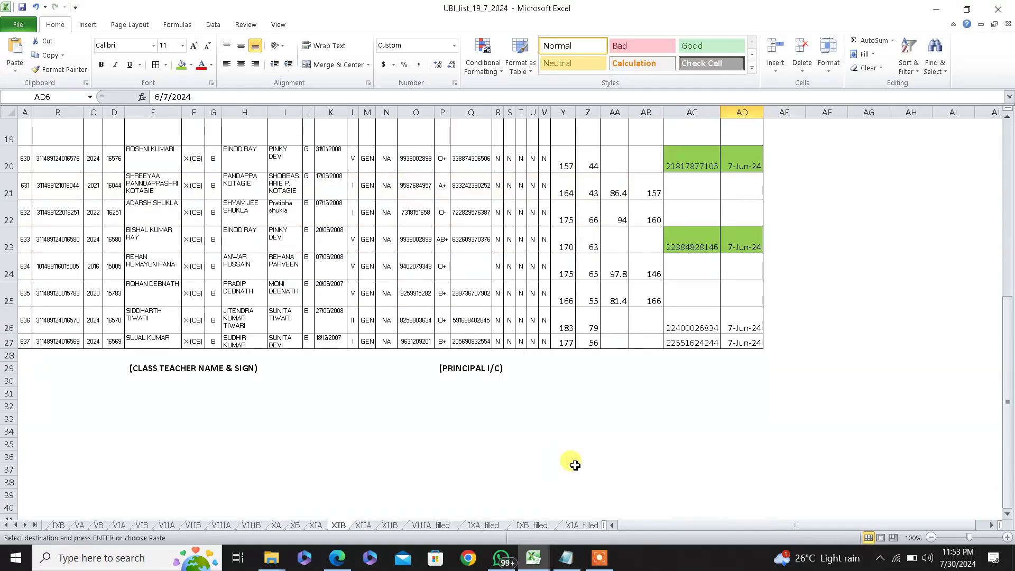
pyautogui.click(699, 329)
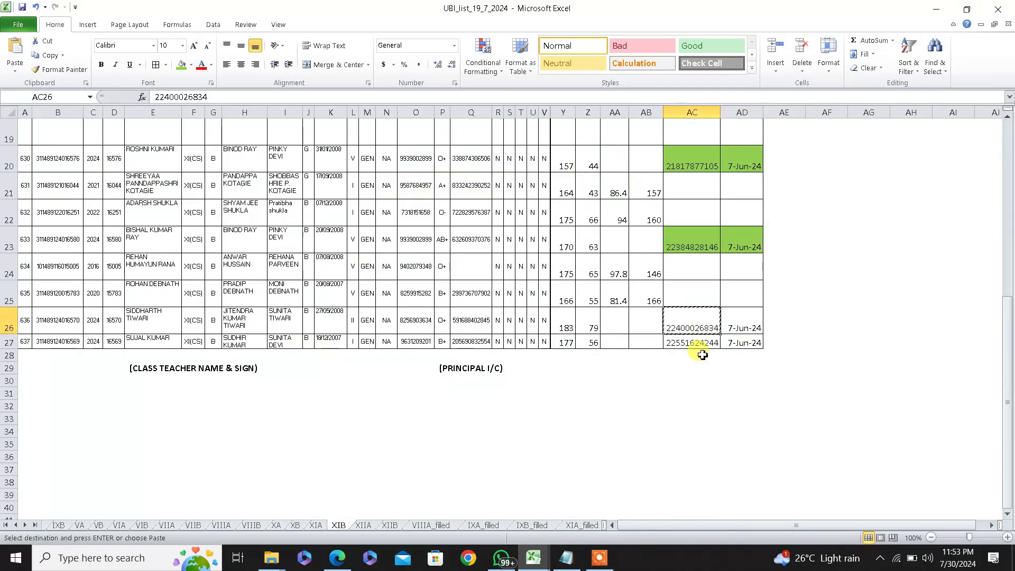
pyautogui.hotkey('alt', 'Tab')
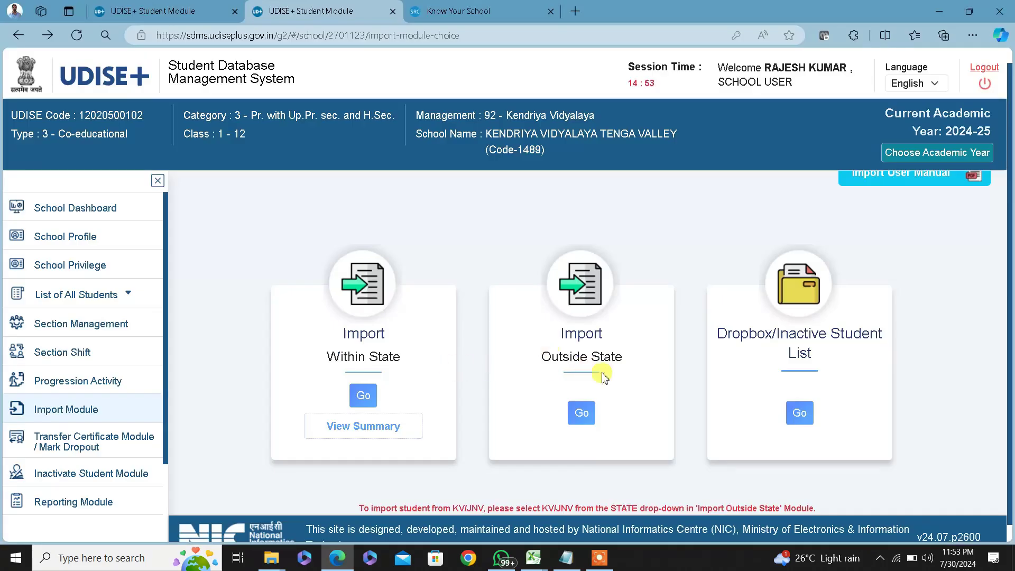
pyautogui.click(586, 415)
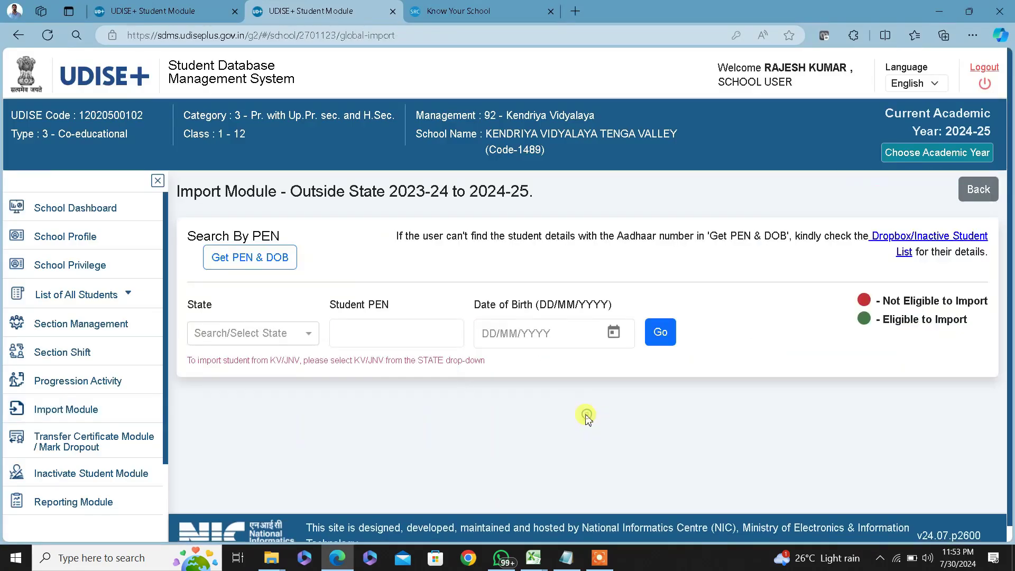
pyautogui.click(259, 338)
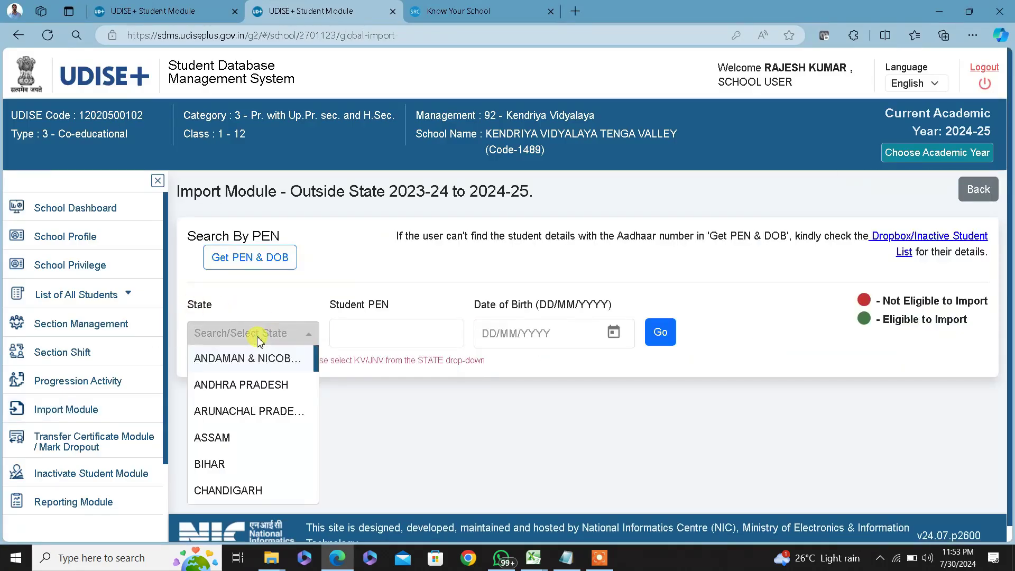
pyautogui.write('aru')
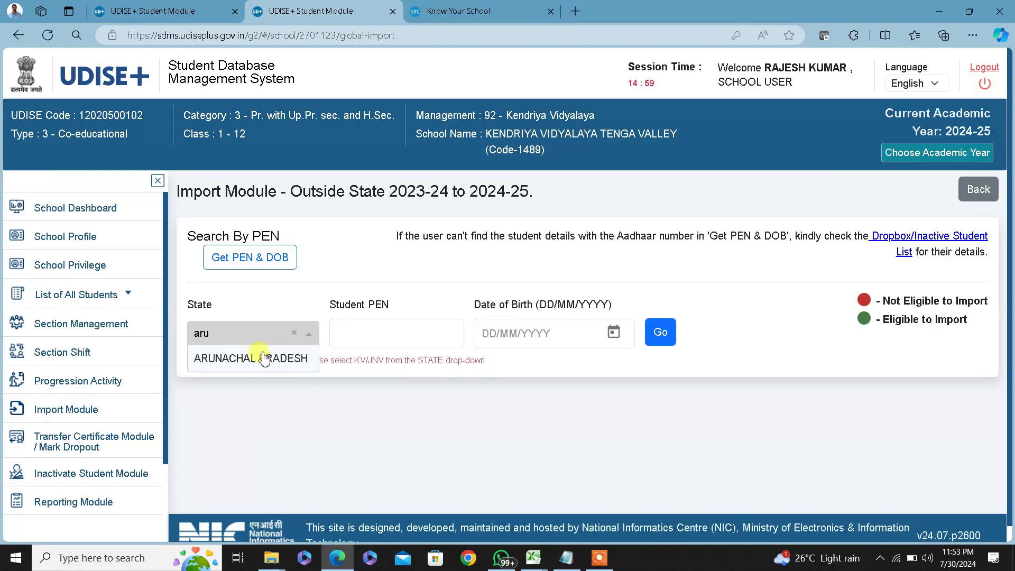
pyautogui.click(262, 357)
pyautogui.click(389, 339)
pyautogui.hotkey('ctrl', 'v')
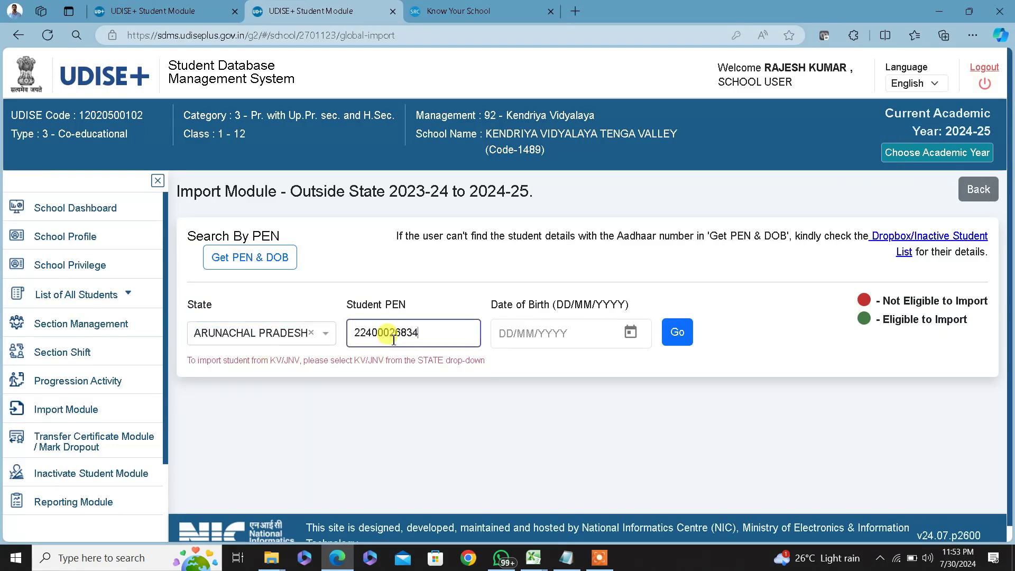
pyautogui.hotkey('alt', 'Tab')
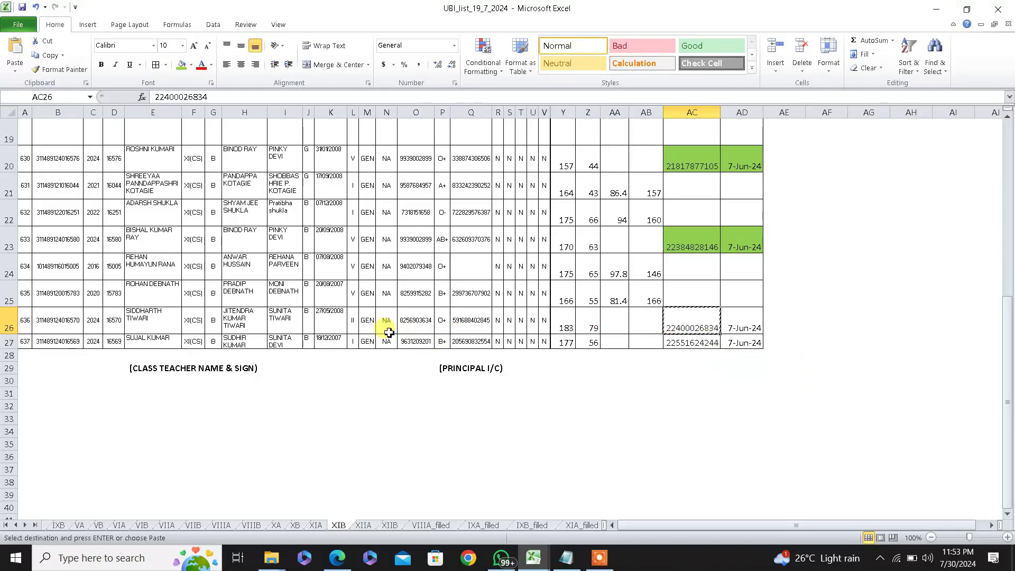
pyautogui.click(331, 320)
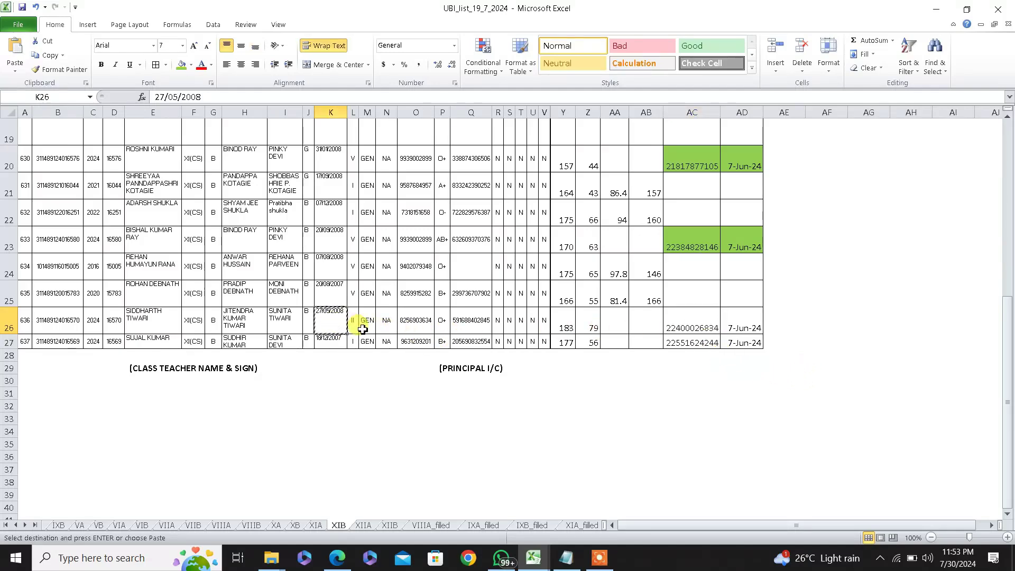
pyautogui.hotkey('alt', 'Tab')
pyautogui.click(508, 334)
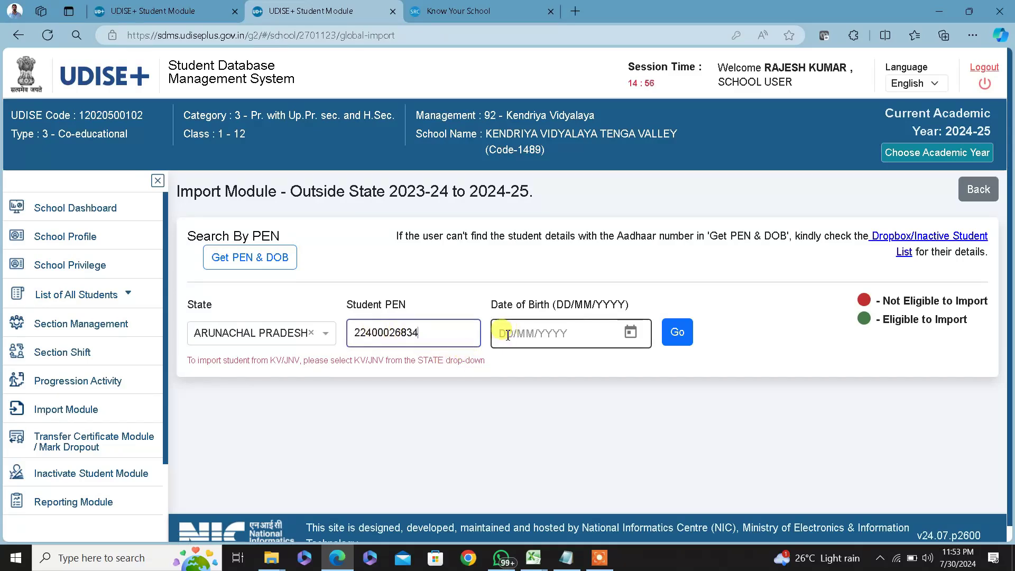
pyautogui.write('27/05/2008')
pyautogui.click(678, 332)
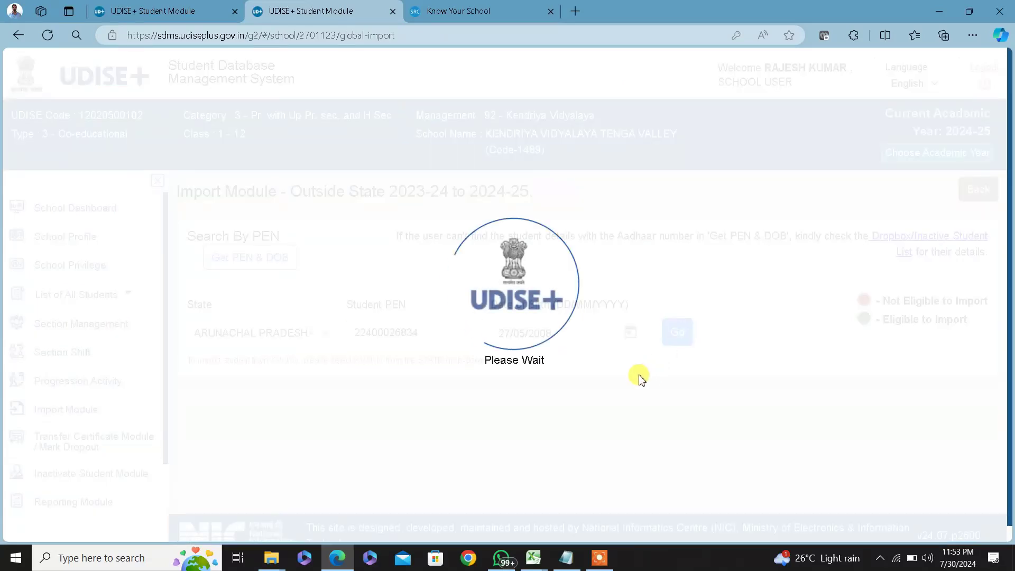
pyautogui.scroll(-3, 531, 415)
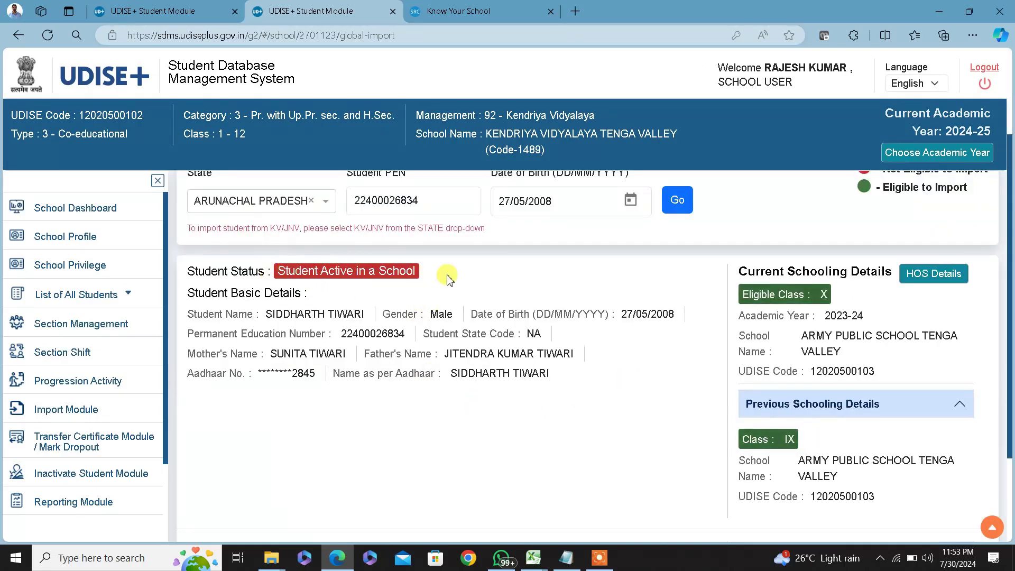
# Highlight the 'Active in a School' status and scroll to read the 'Import is not Allowed' message
pyautogui.moveTo(275, 270); pyautogui.dragTo(461, 280)
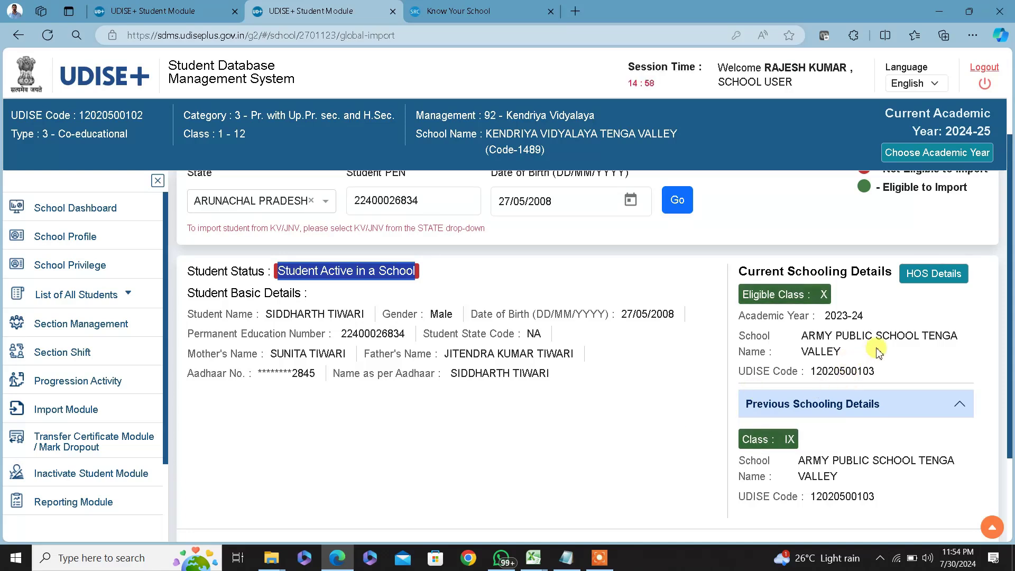
pyautogui.scroll(-2, 520, 423)
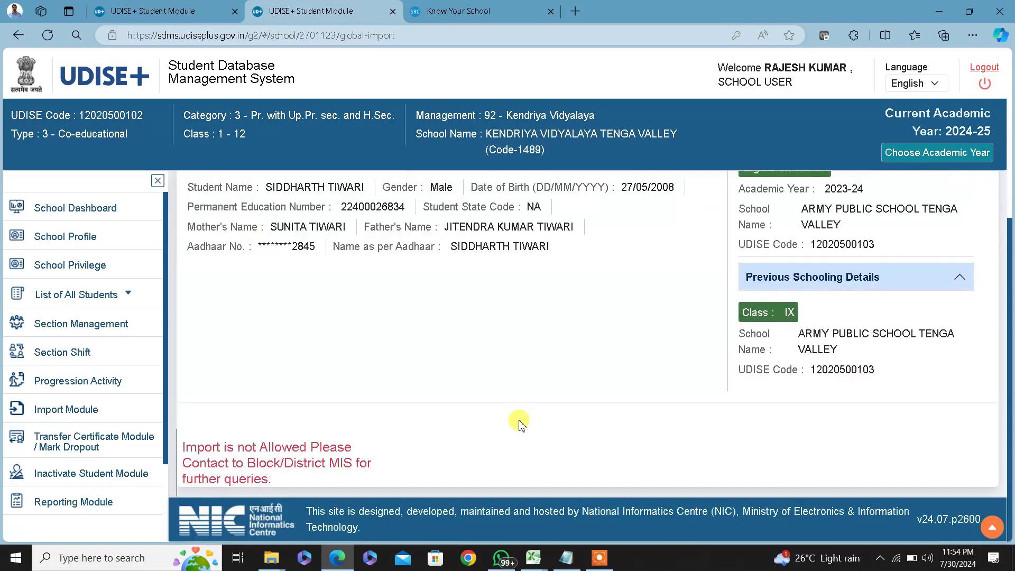
pyautogui.scroll(1, 520, 423)
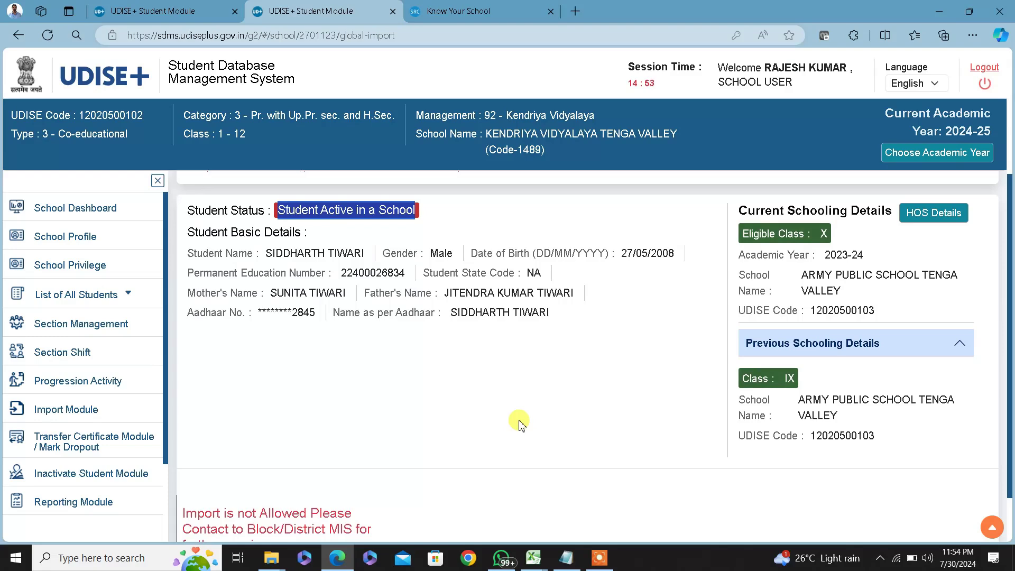
pyautogui.scroll(-1, 483, 411)
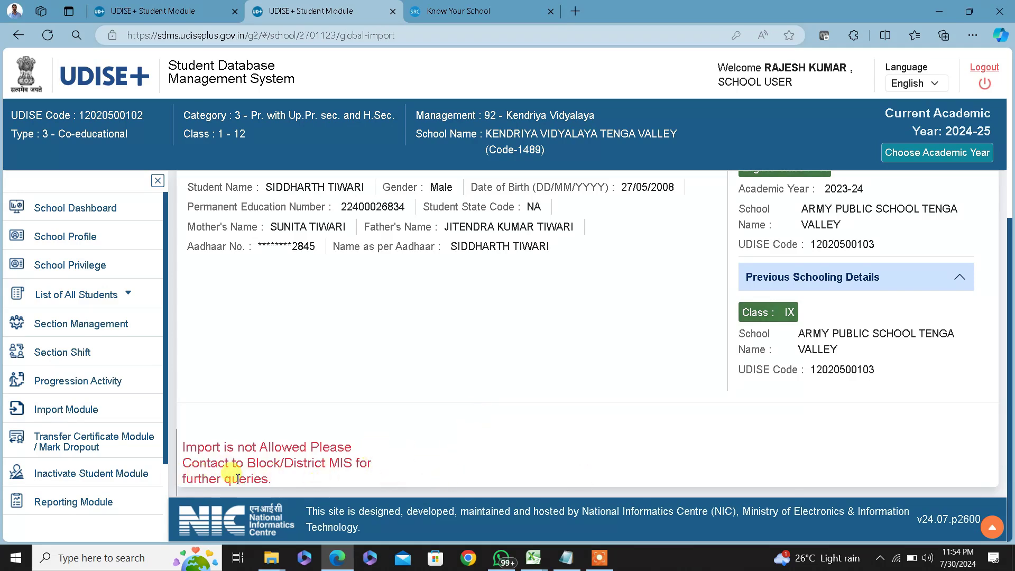
pyautogui.scroll(2, 571, 478)
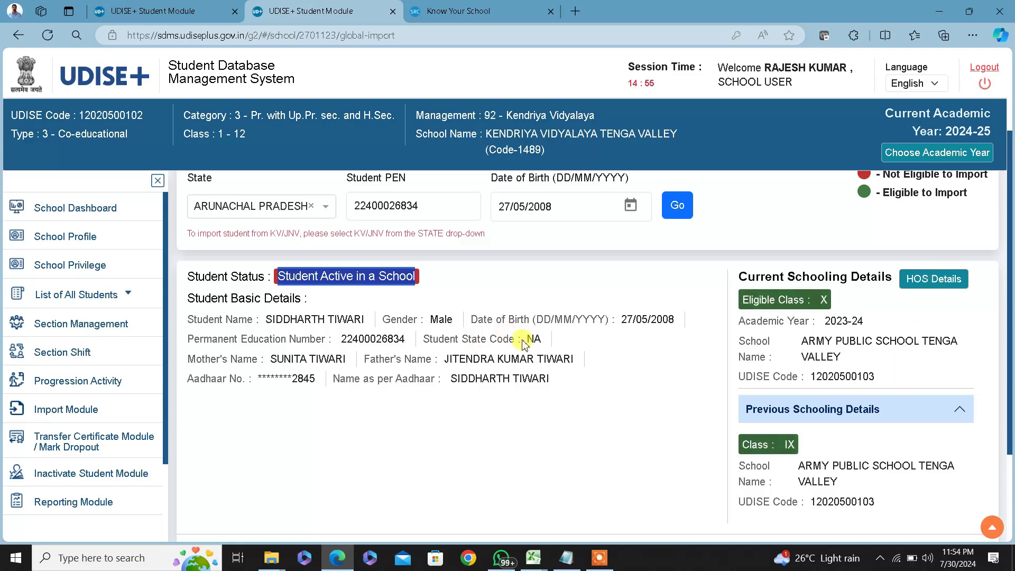
pyautogui.scroll(2, 586, 412)
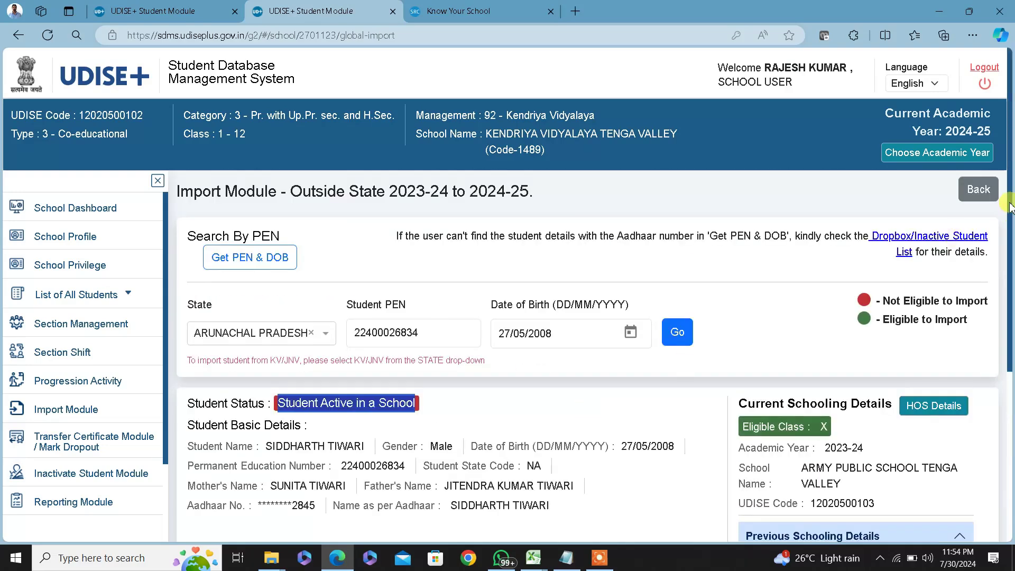
# Clear the selection in the Notepad import notes and return to the UDISE+ Import Module page
pyautogui.click(986, 191)
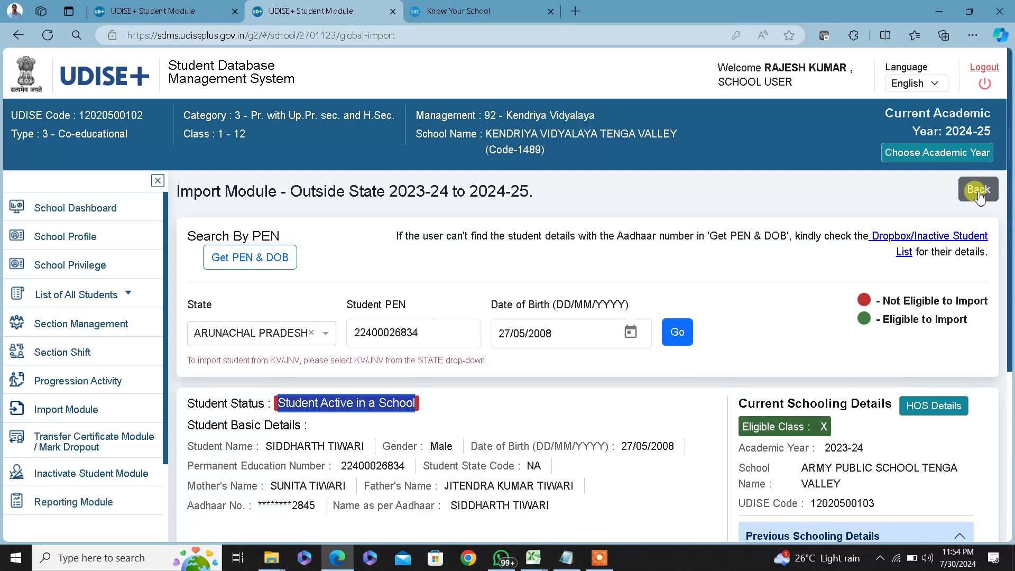
pyautogui.hotkey('alt', 'Tab')
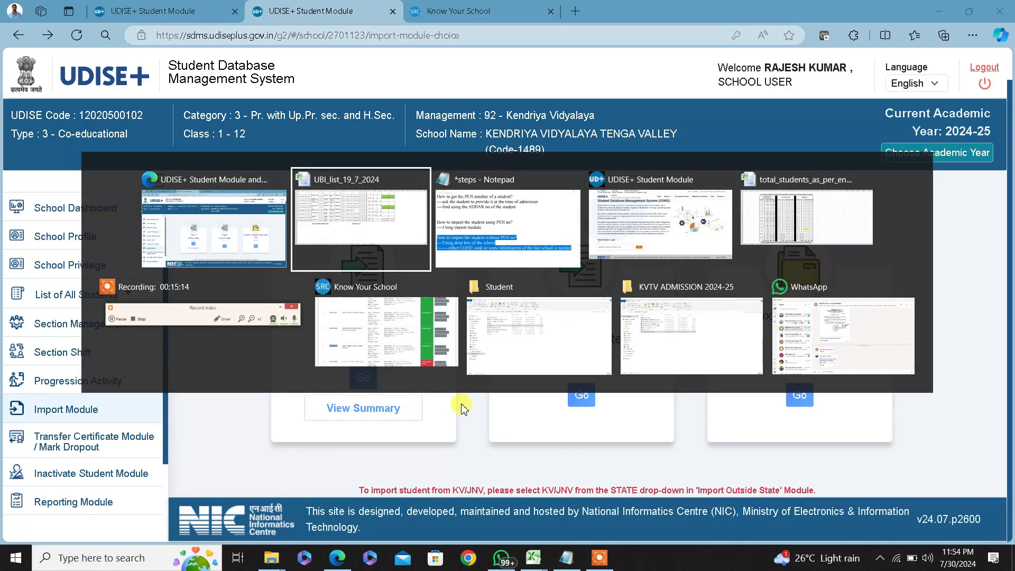
pyautogui.hotkey('alt', 'Tab')
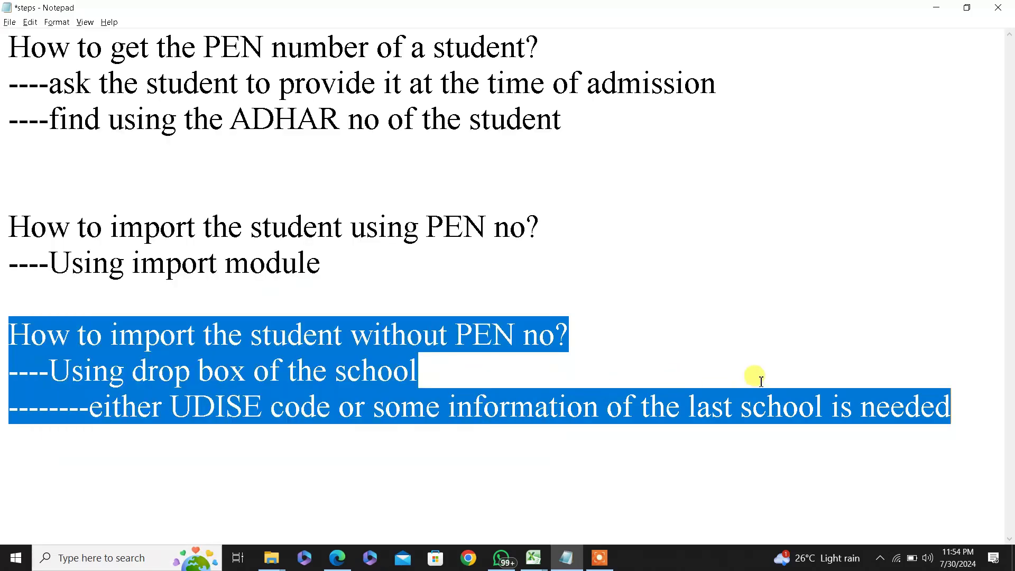
pyautogui.click(732, 353)
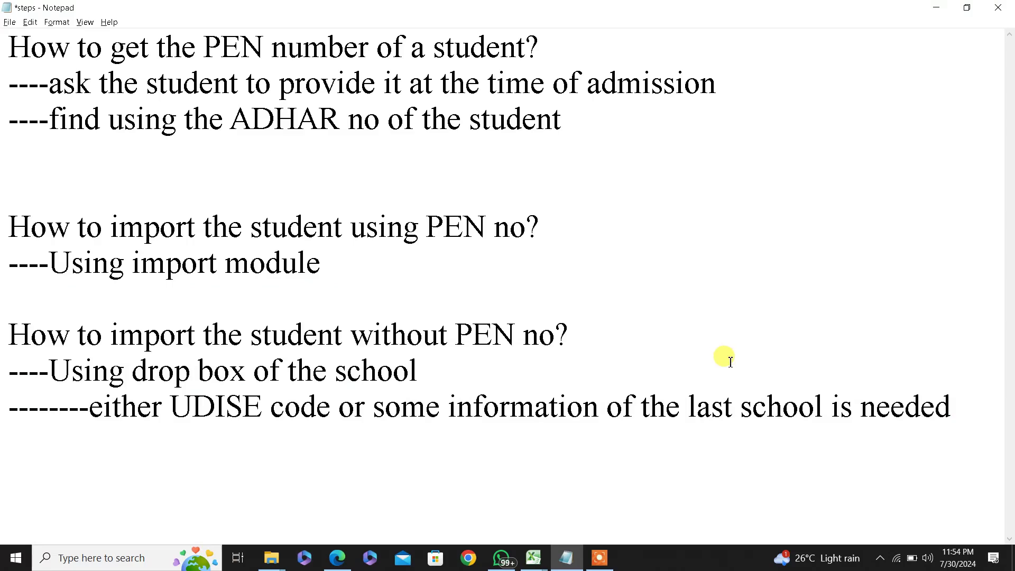
pyautogui.hotkey('alt', 'Tab')
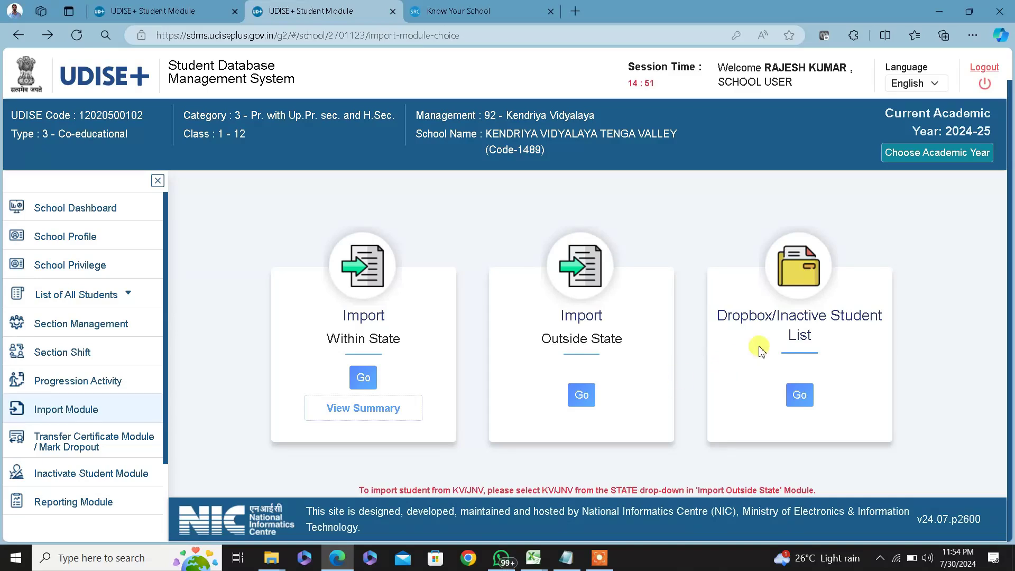
pyautogui.click(800, 396)
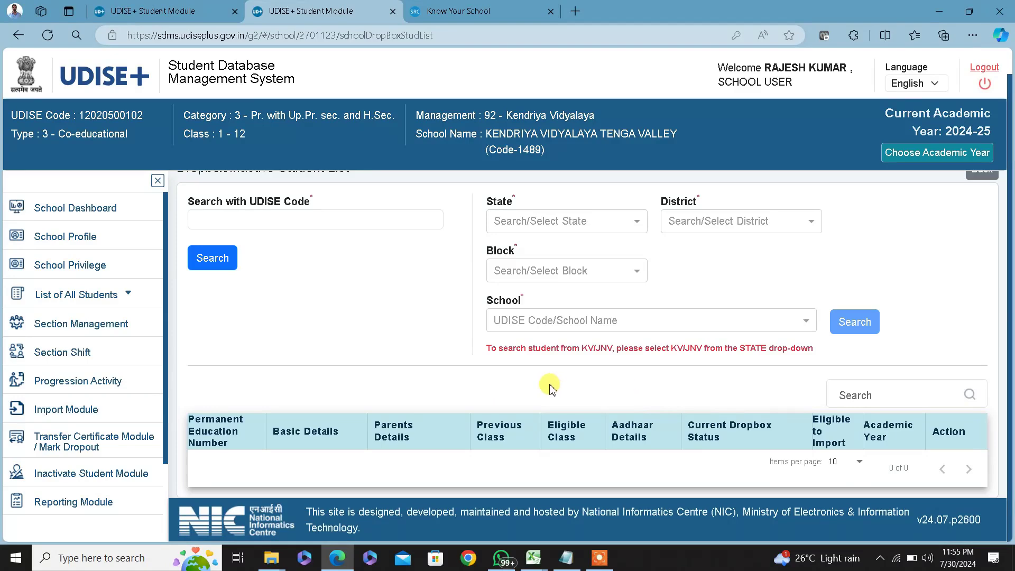
pyautogui.scroll(1, 410, 391)
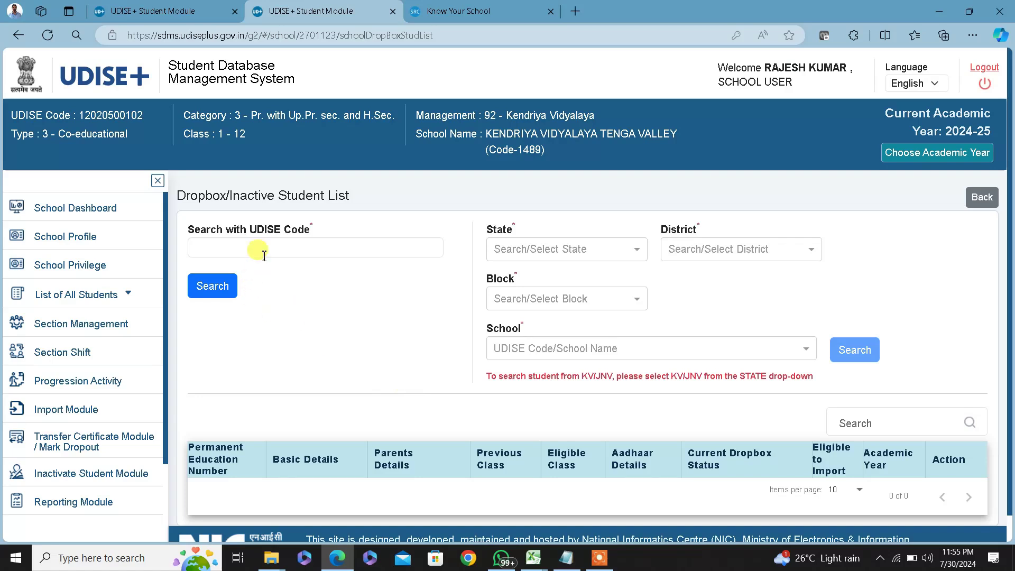
pyautogui.click(281, 245)
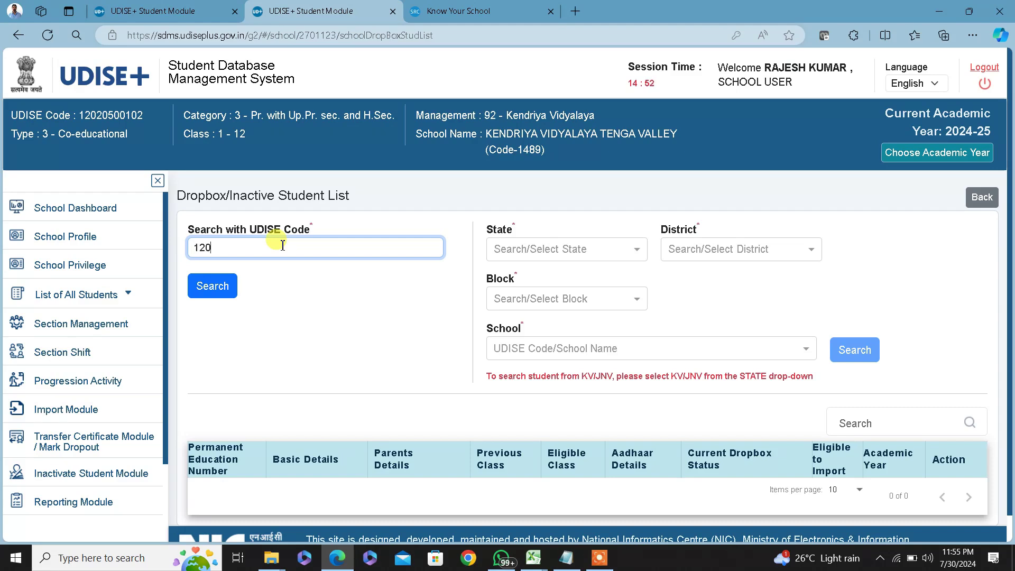
pyautogui.write('20500103')
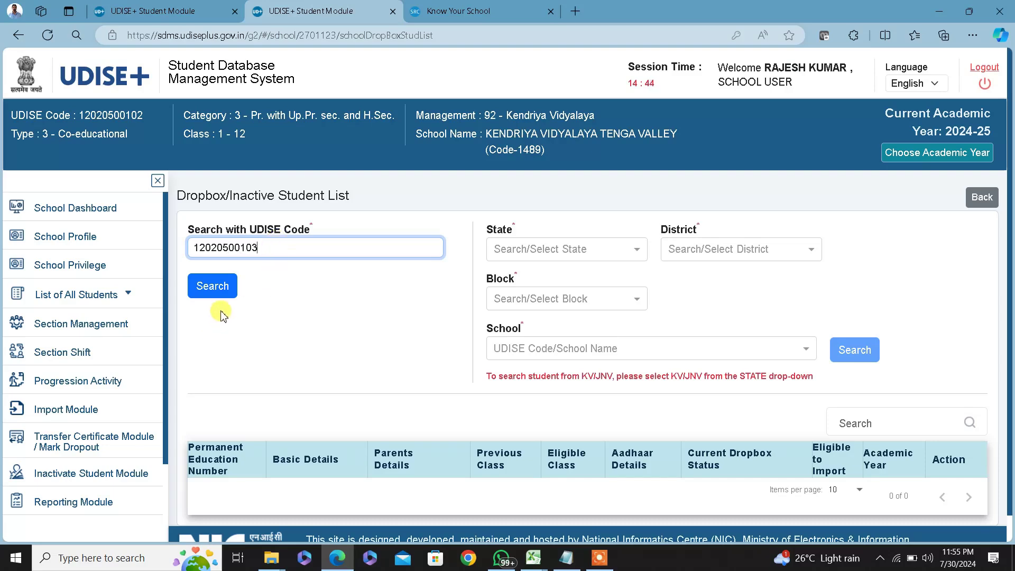
pyautogui.click(228, 294)
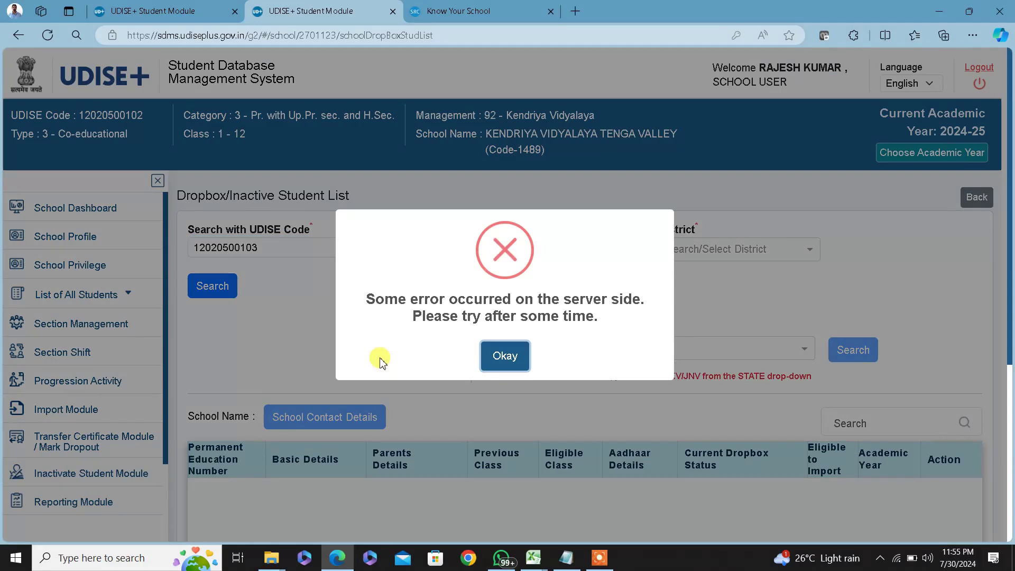
pyautogui.click(513, 359)
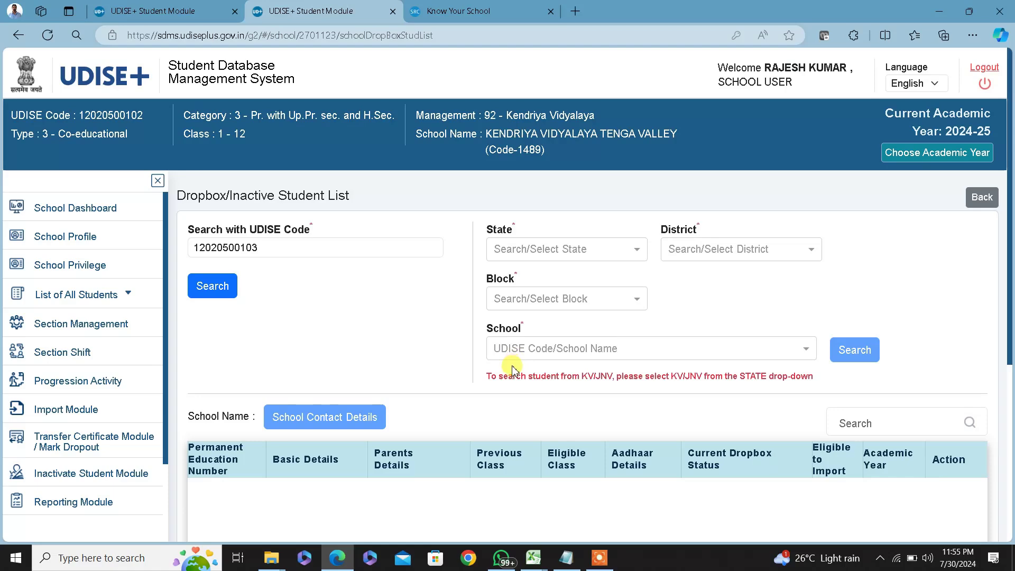
# Clear the UDISE code from the search field
pyautogui.scroll(-3, 512, 368)
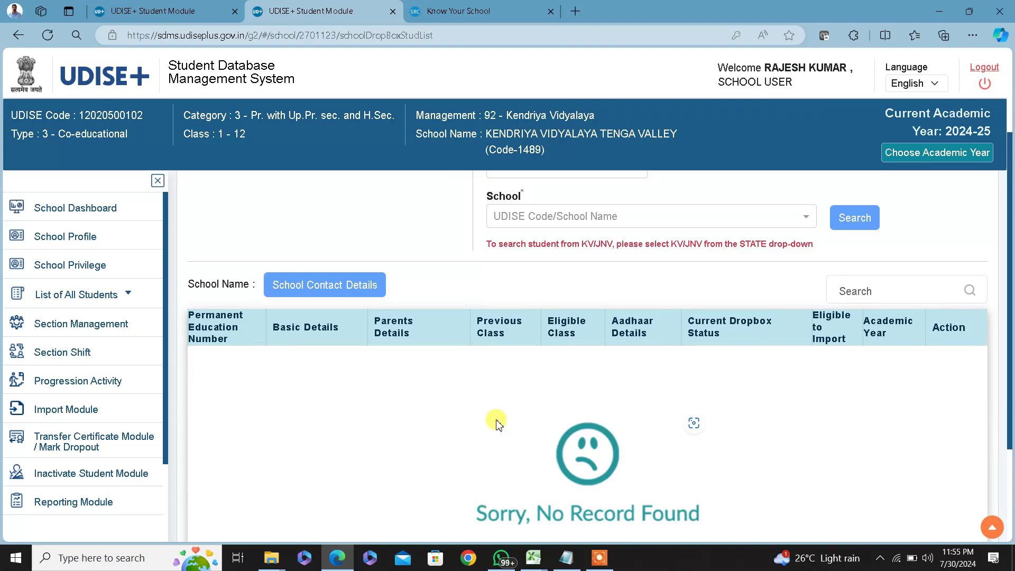
pyautogui.scroll(3, 497, 428)
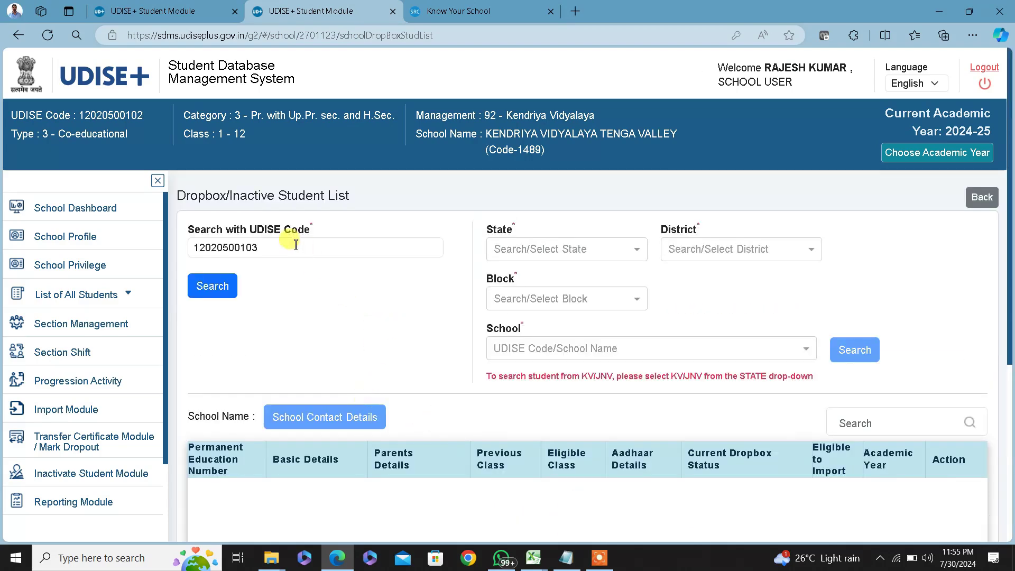
pyautogui.moveTo(277, 245); pyautogui.dragTo(188, 247)
pyautogui.press('BackSpace')
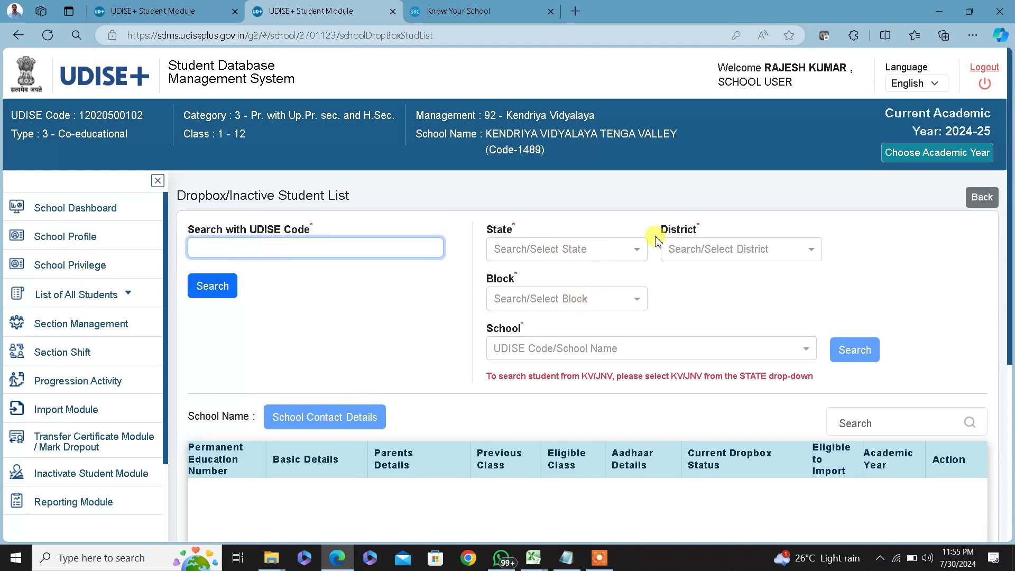
# Set the dropbox filters to state ARUNACHAL PRADESH and district WEST KAMENG
pyautogui.click(574, 252)
pyautogui.click(565, 344)
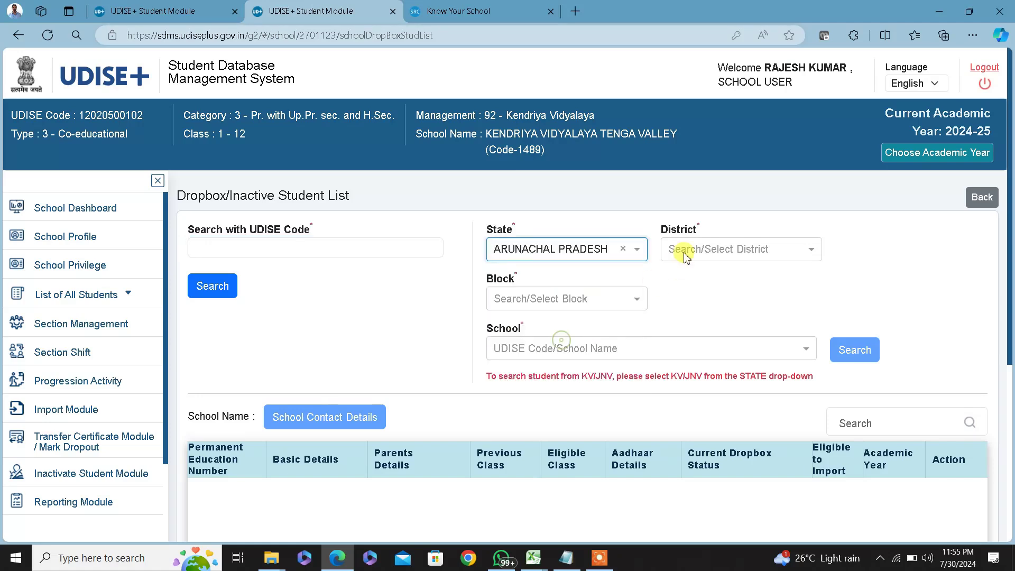
pyautogui.click(682, 253)
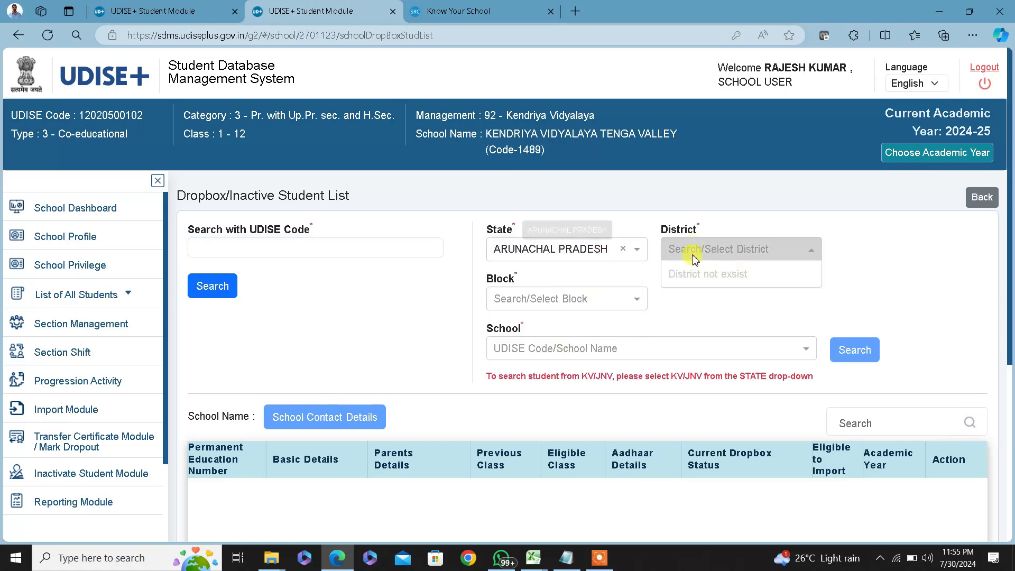
pyautogui.write('w')
pyautogui.scroll(-2, 706, 326)
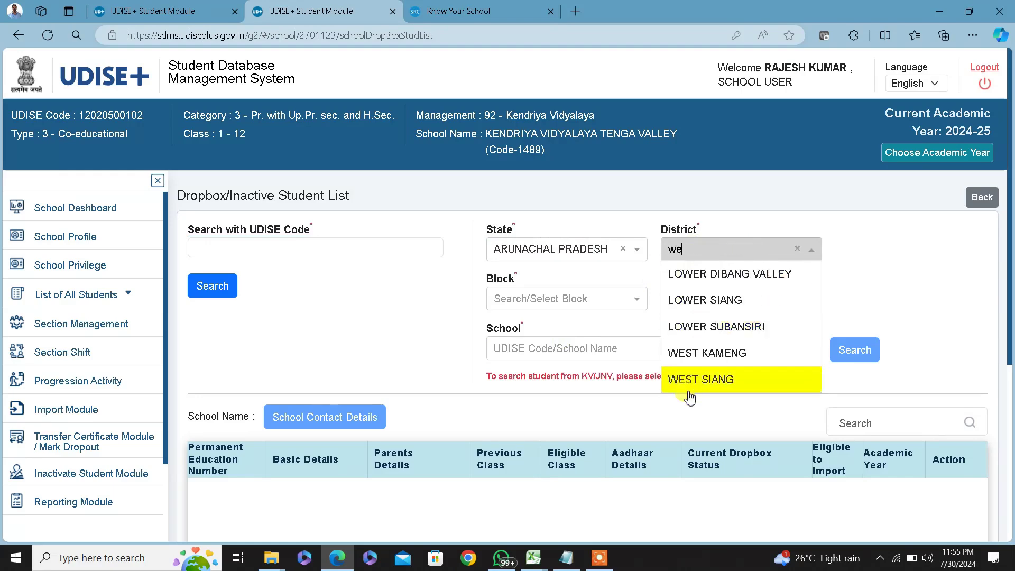
pyautogui.click(730, 351)
# Choose block SINGCHUNG-BHALUKPONG and school ARMY PUBLIC SCHOOL TENGA VALLEY, search, and dismiss the error
pyautogui.click(578, 300)
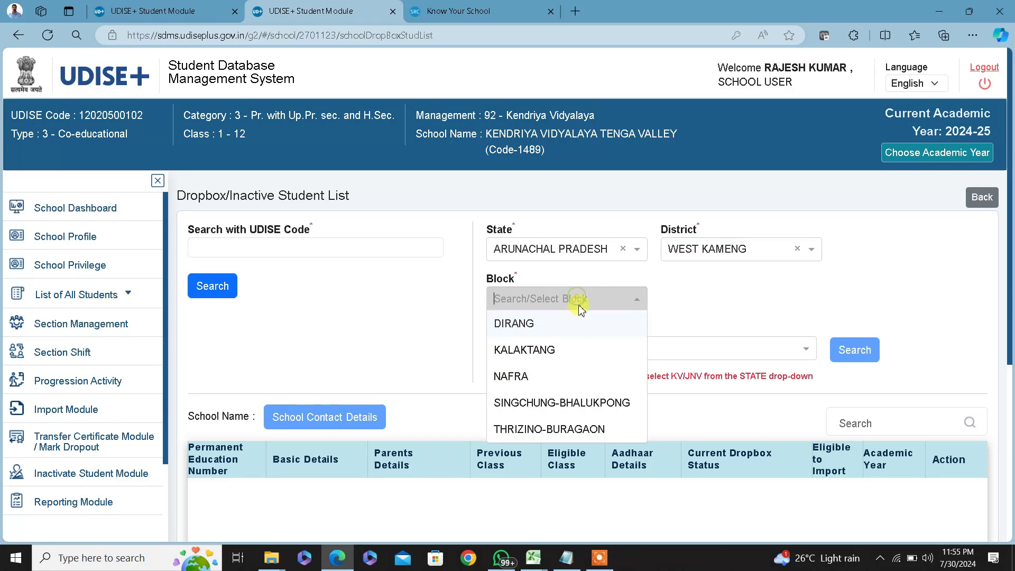
pyautogui.click(547, 401)
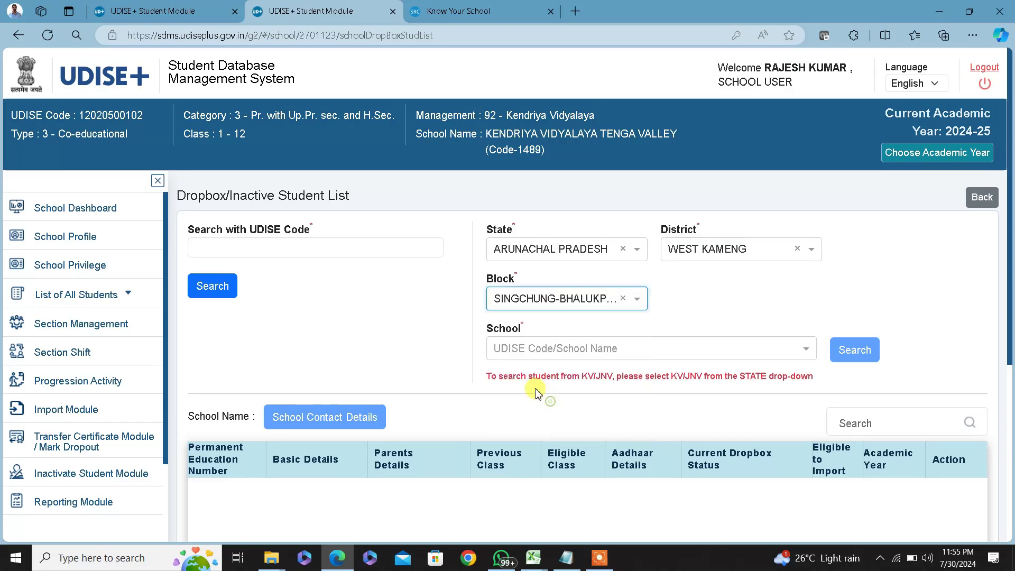
pyautogui.click(574, 346)
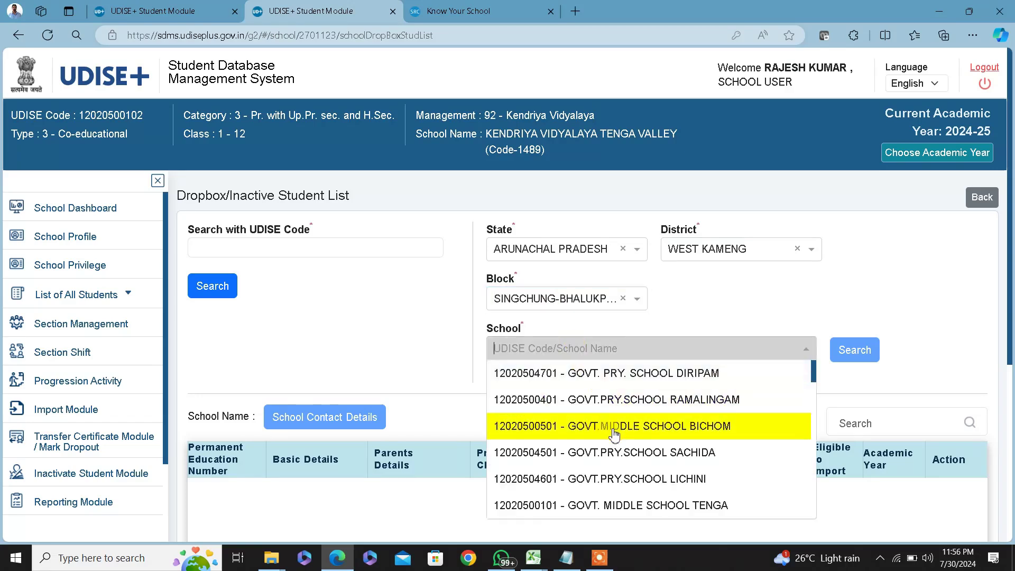
pyautogui.scroll(-5, 613, 434)
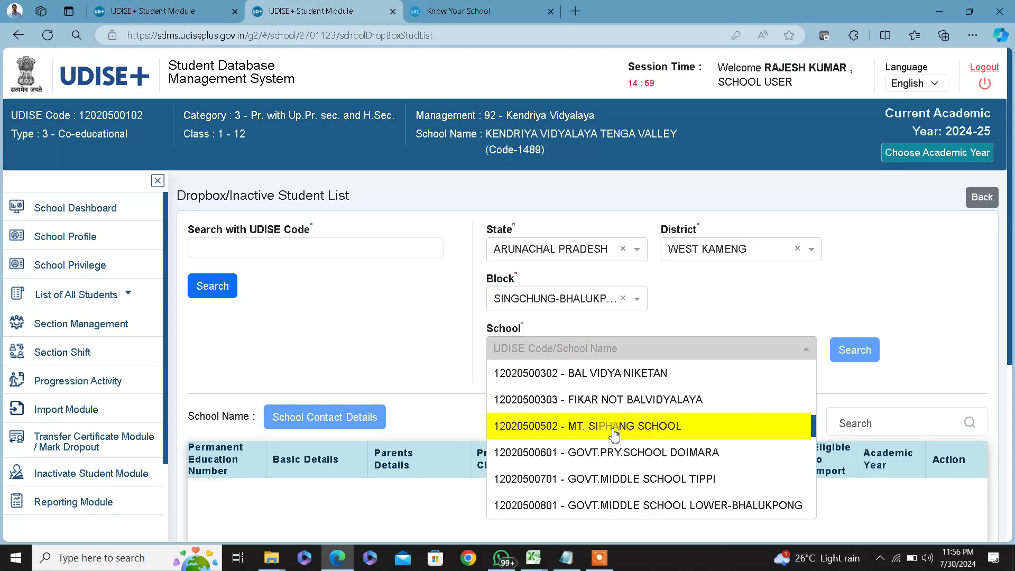
pyautogui.scroll(5, 613, 431)
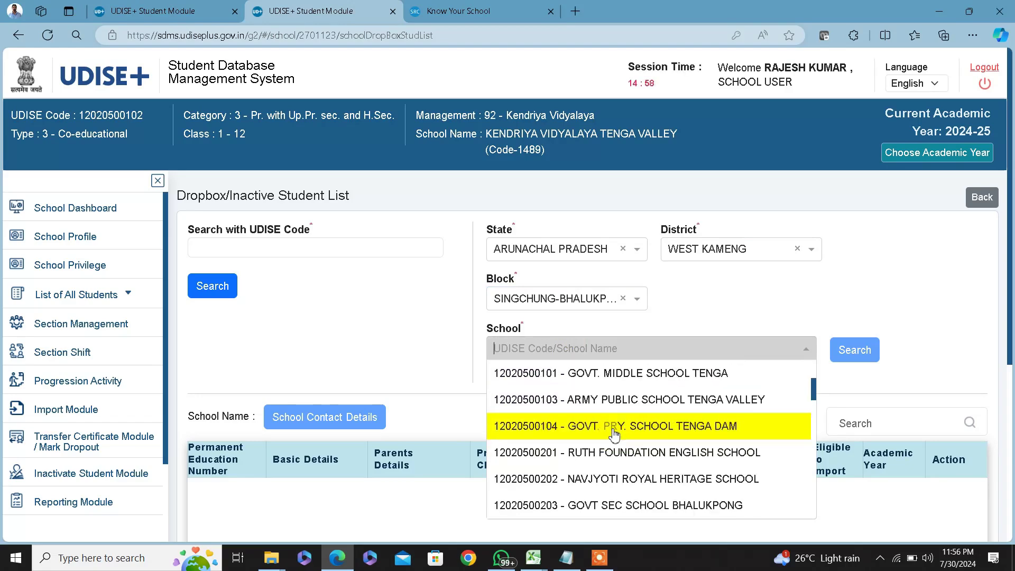
pyautogui.click(693, 400)
pyautogui.click(854, 350)
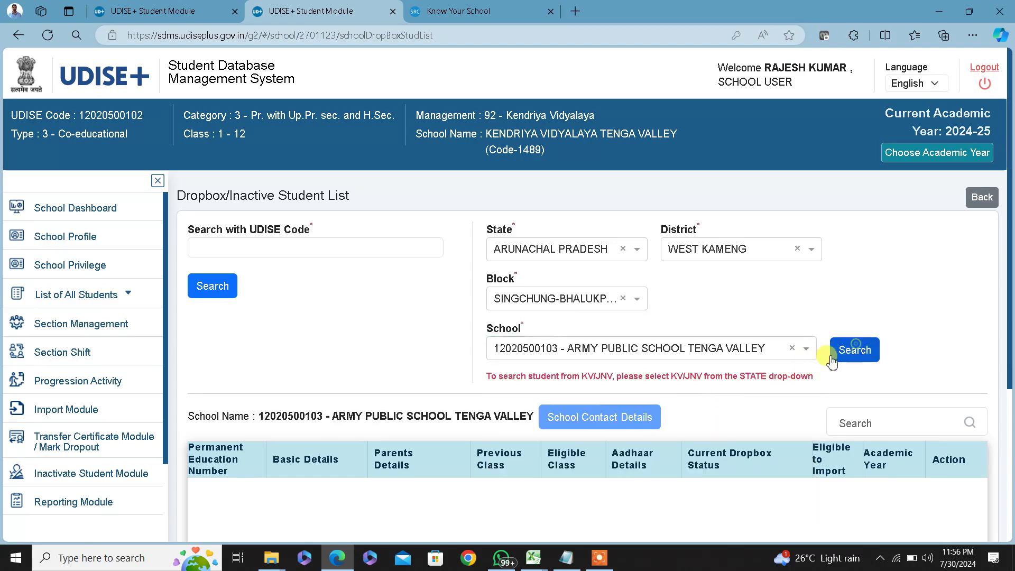
pyautogui.click(505, 356)
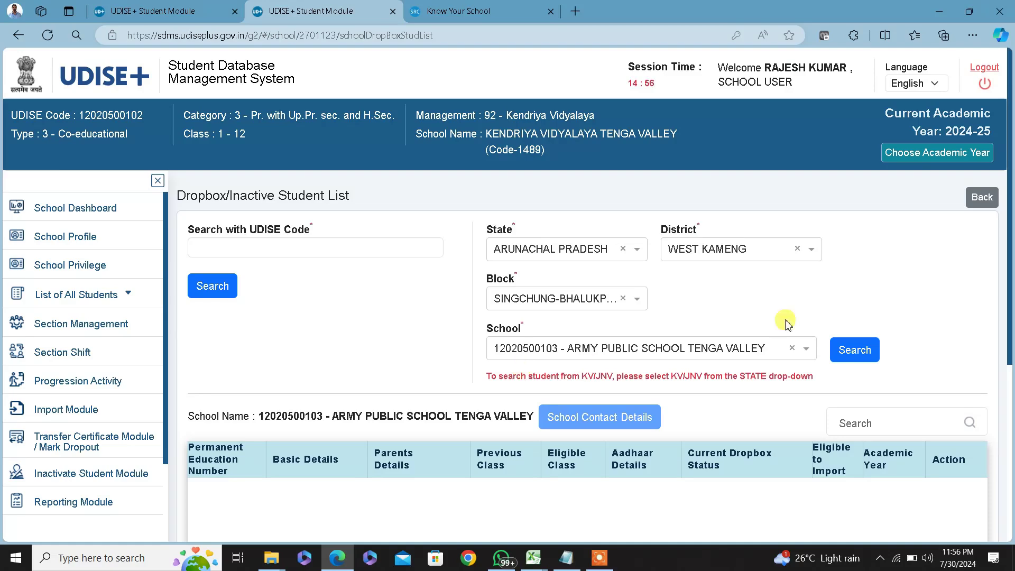
pyautogui.click(360, 252)
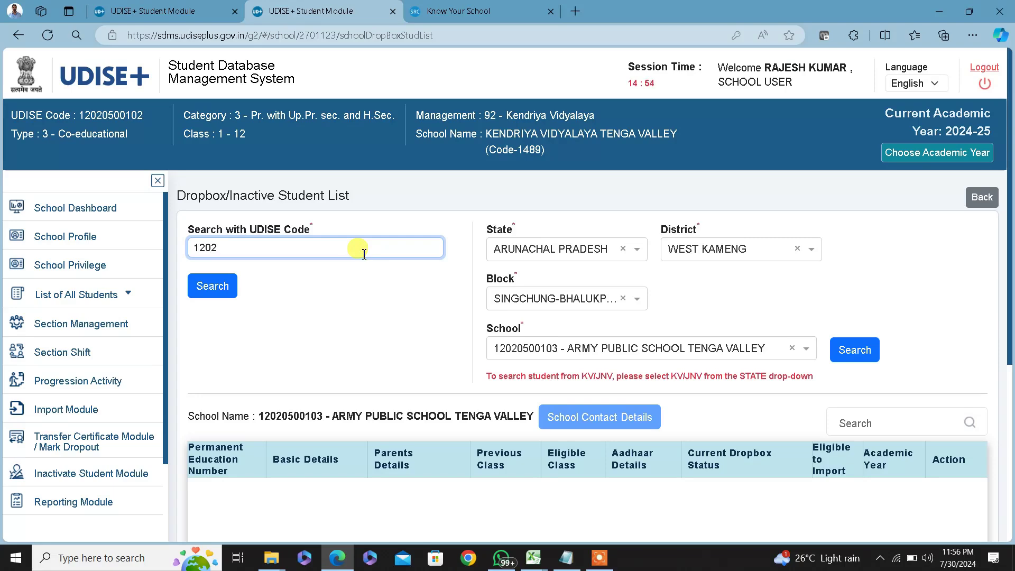
pyautogui.write('12020500102')
pyautogui.click(211, 285)
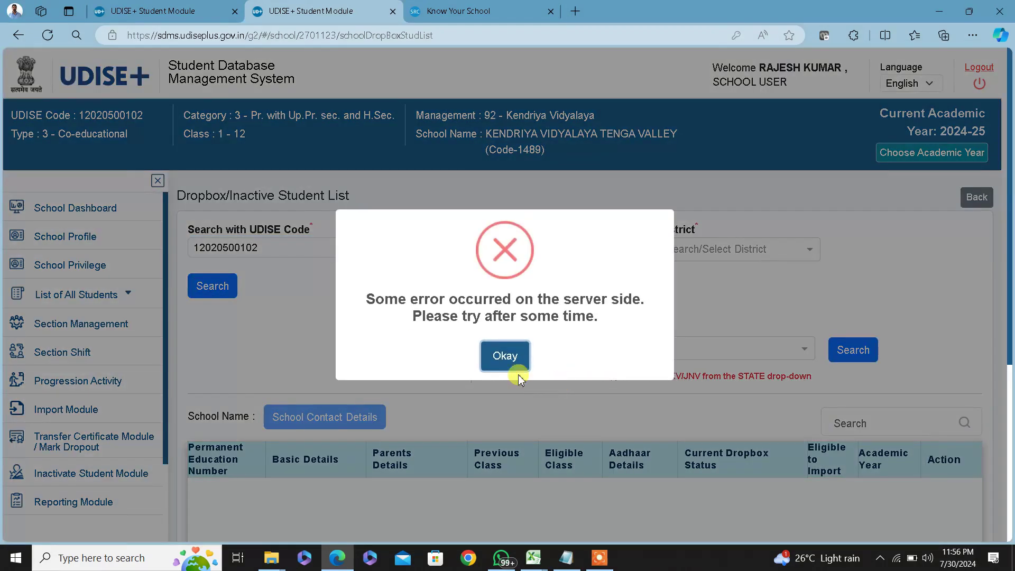
pyautogui.click(507, 355)
pyautogui.scroll(-2, 528, 386)
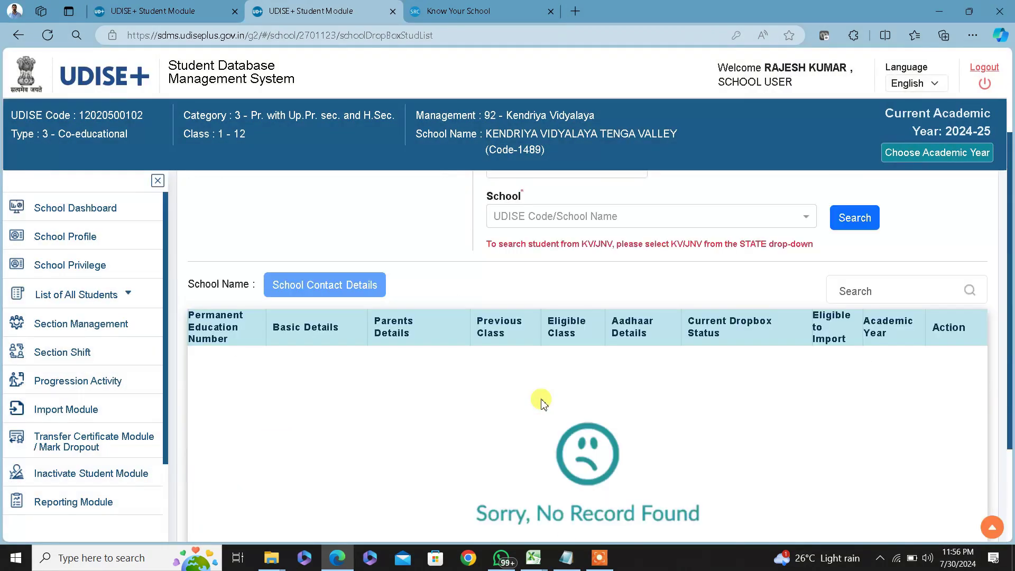
pyautogui.scroll(3, 544, 403)
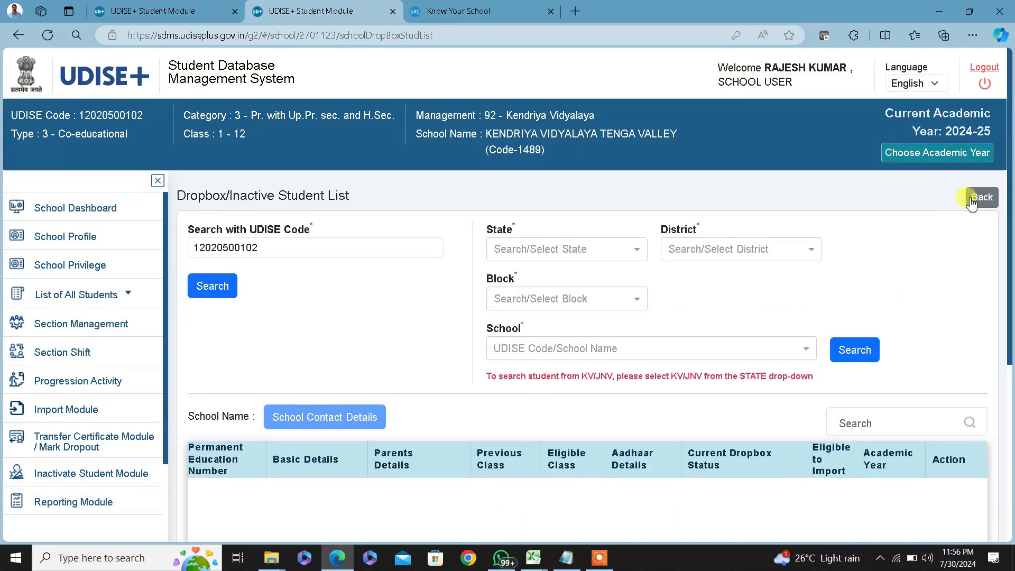
pyautogui.click(972, 204)
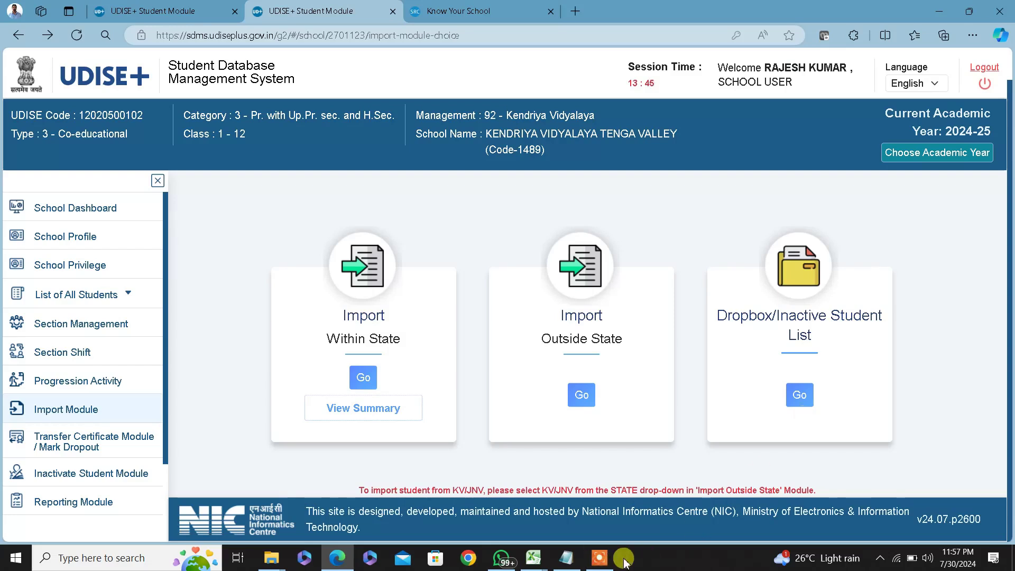
# Go Back to the Import Module page listing its three import options
pyautogui.click(599, 558)
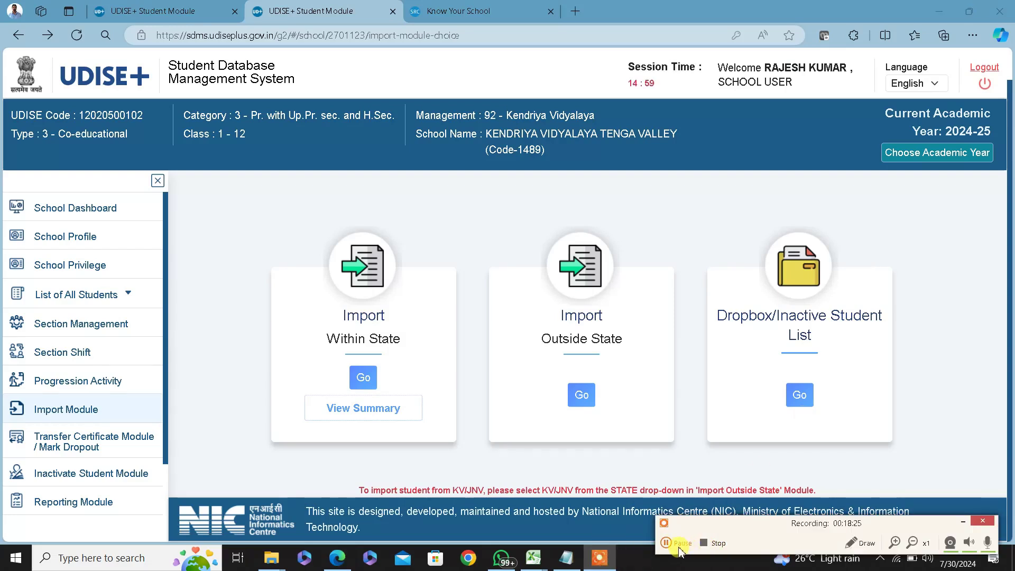